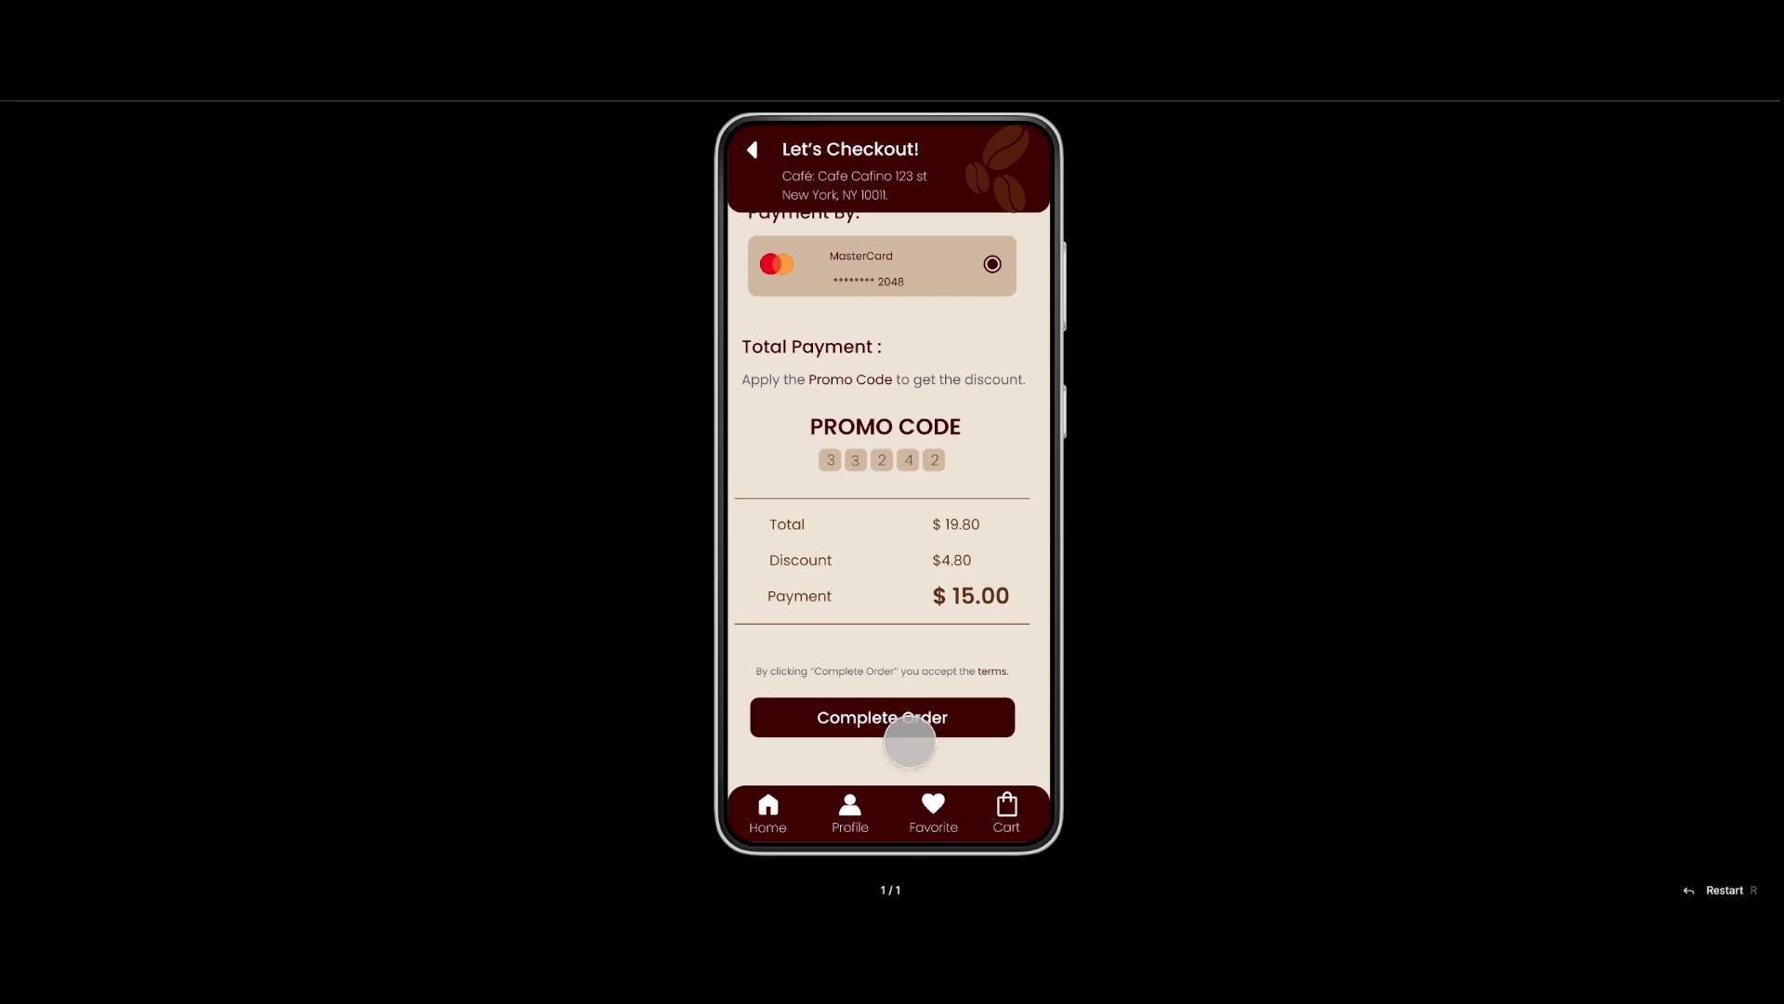
Preview the Complete Order button's loading spinner, then return to the editor on Page 5
{"action": "left_click", "coordinate": [908, 725]}
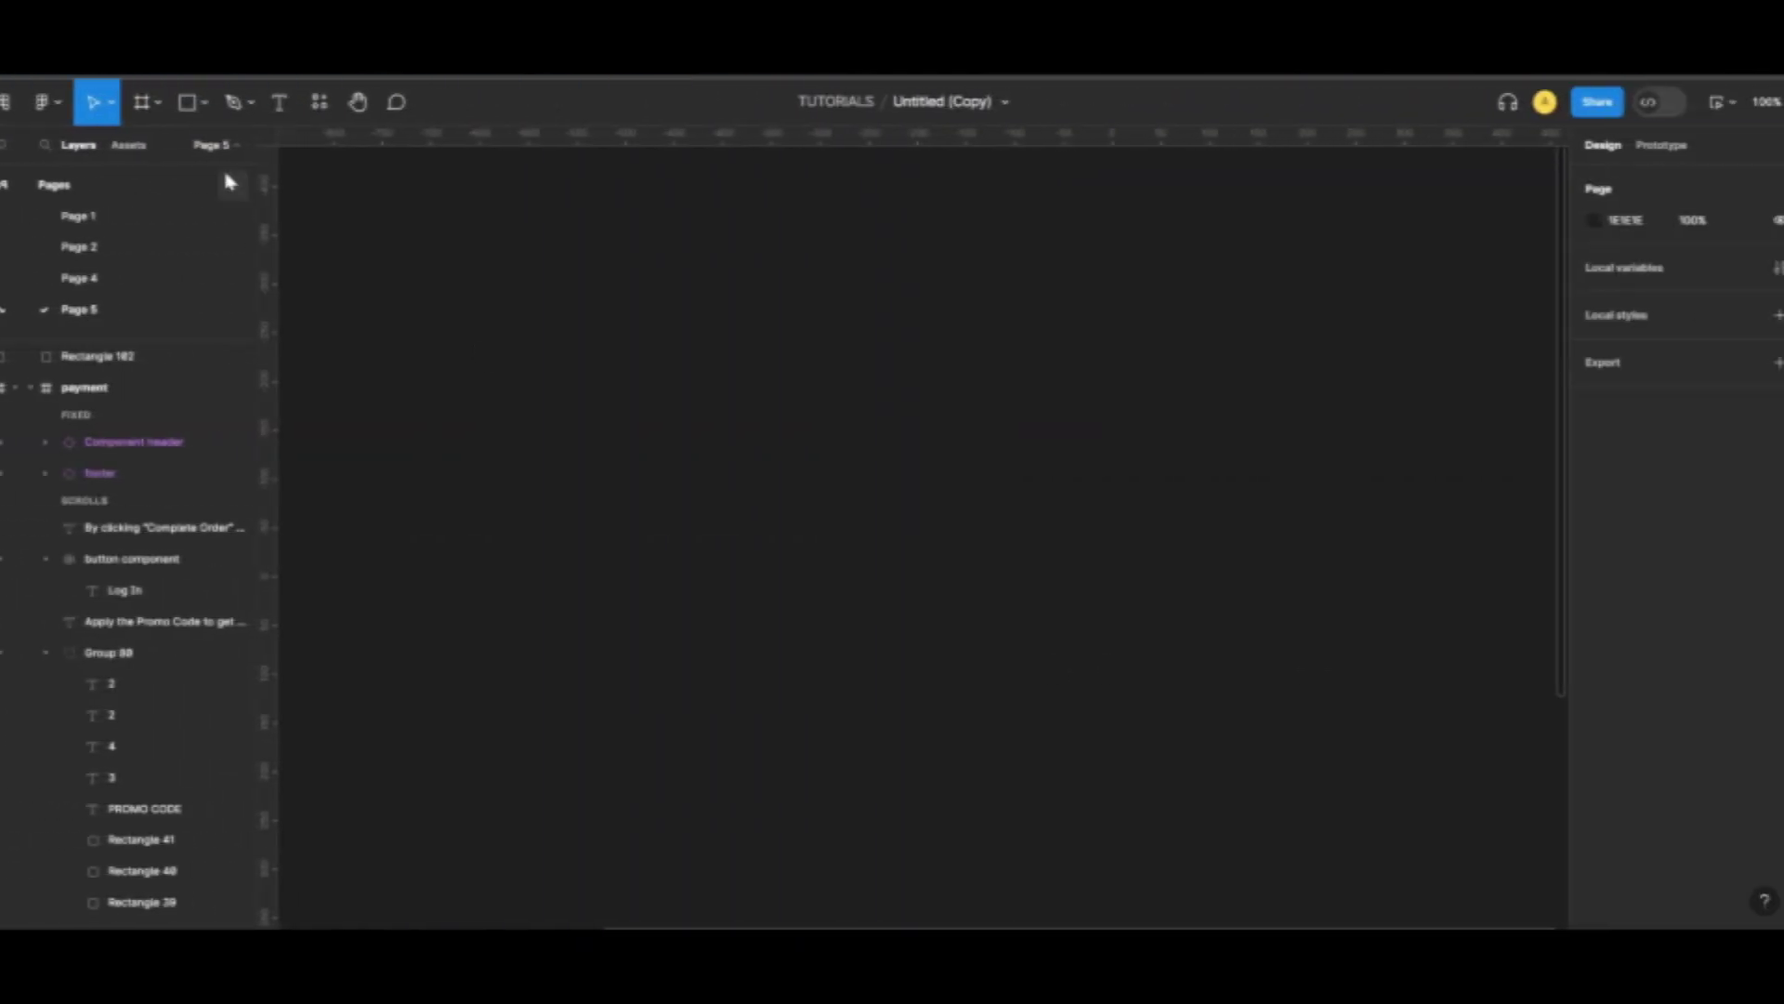
Draw a light grey rectangle sized 294 × 41 with corner radius 10
{"action": "left_click", "coordinate": [182, 103]}
{"action": "left_click", "coordinate": [177, 148]}
{"action": "mouse_move", "coordinate": [559, 425]}
{"action": "left_mouse_down"}
{"action": "mouse_move", "coordinate": [903, 519]}
{"action": "mouse_move", "coordinate": [948, 513]}
{"action": "mouse_move", "coordinate": [877, 484]}
{"action": "left_mouse_up"}
{"action": "left_click", "coordinate": [1622, 267]}
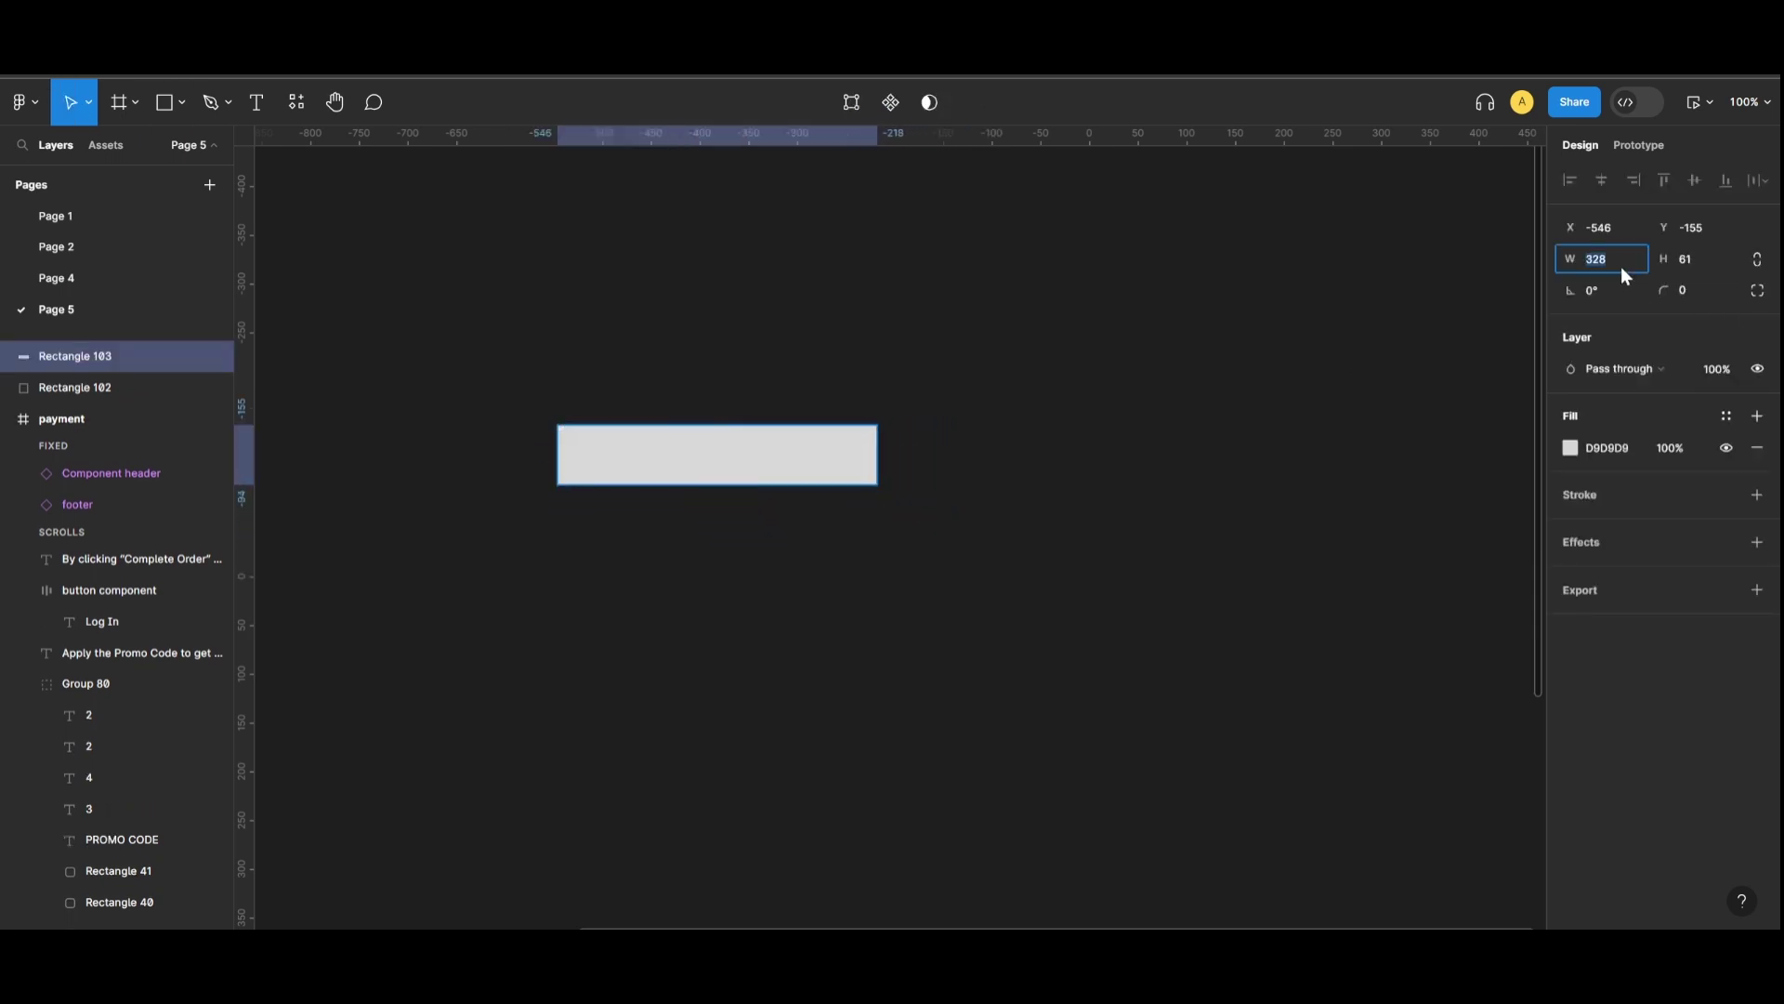
{"action": "type", "text": "294"}
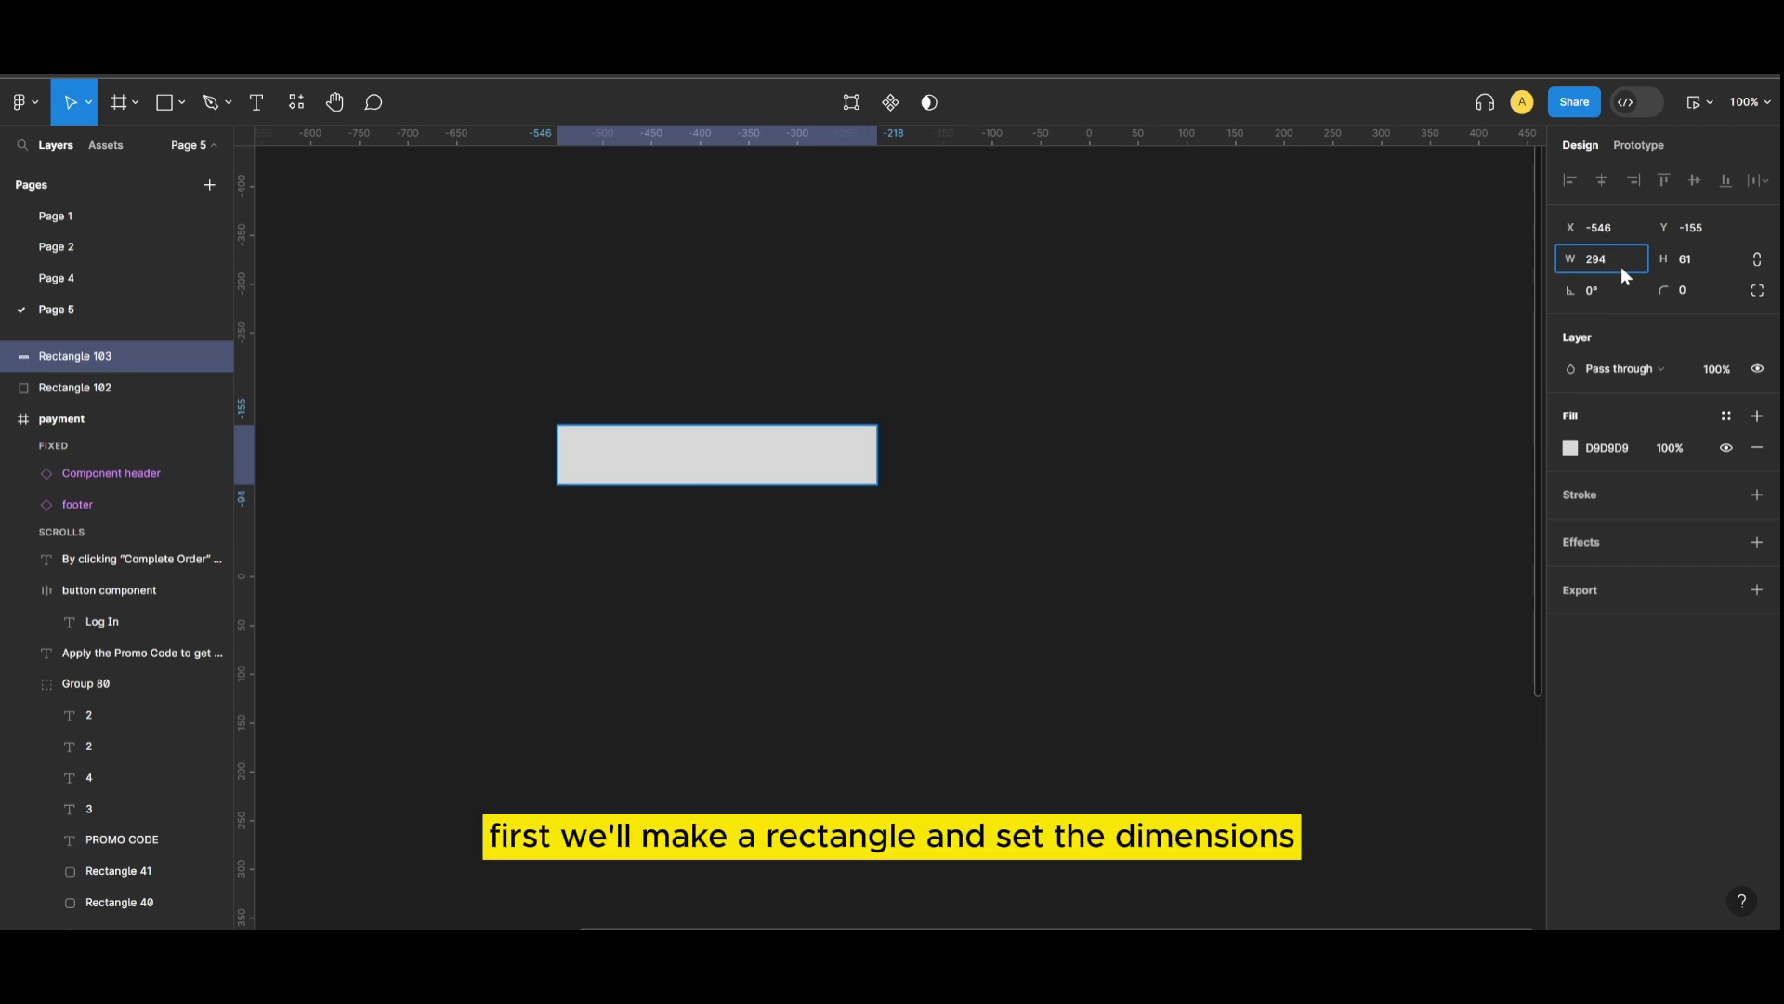
{"action": "left_click", "coordinate": [1687, 257]}
{"action": "type", "text": "4"}
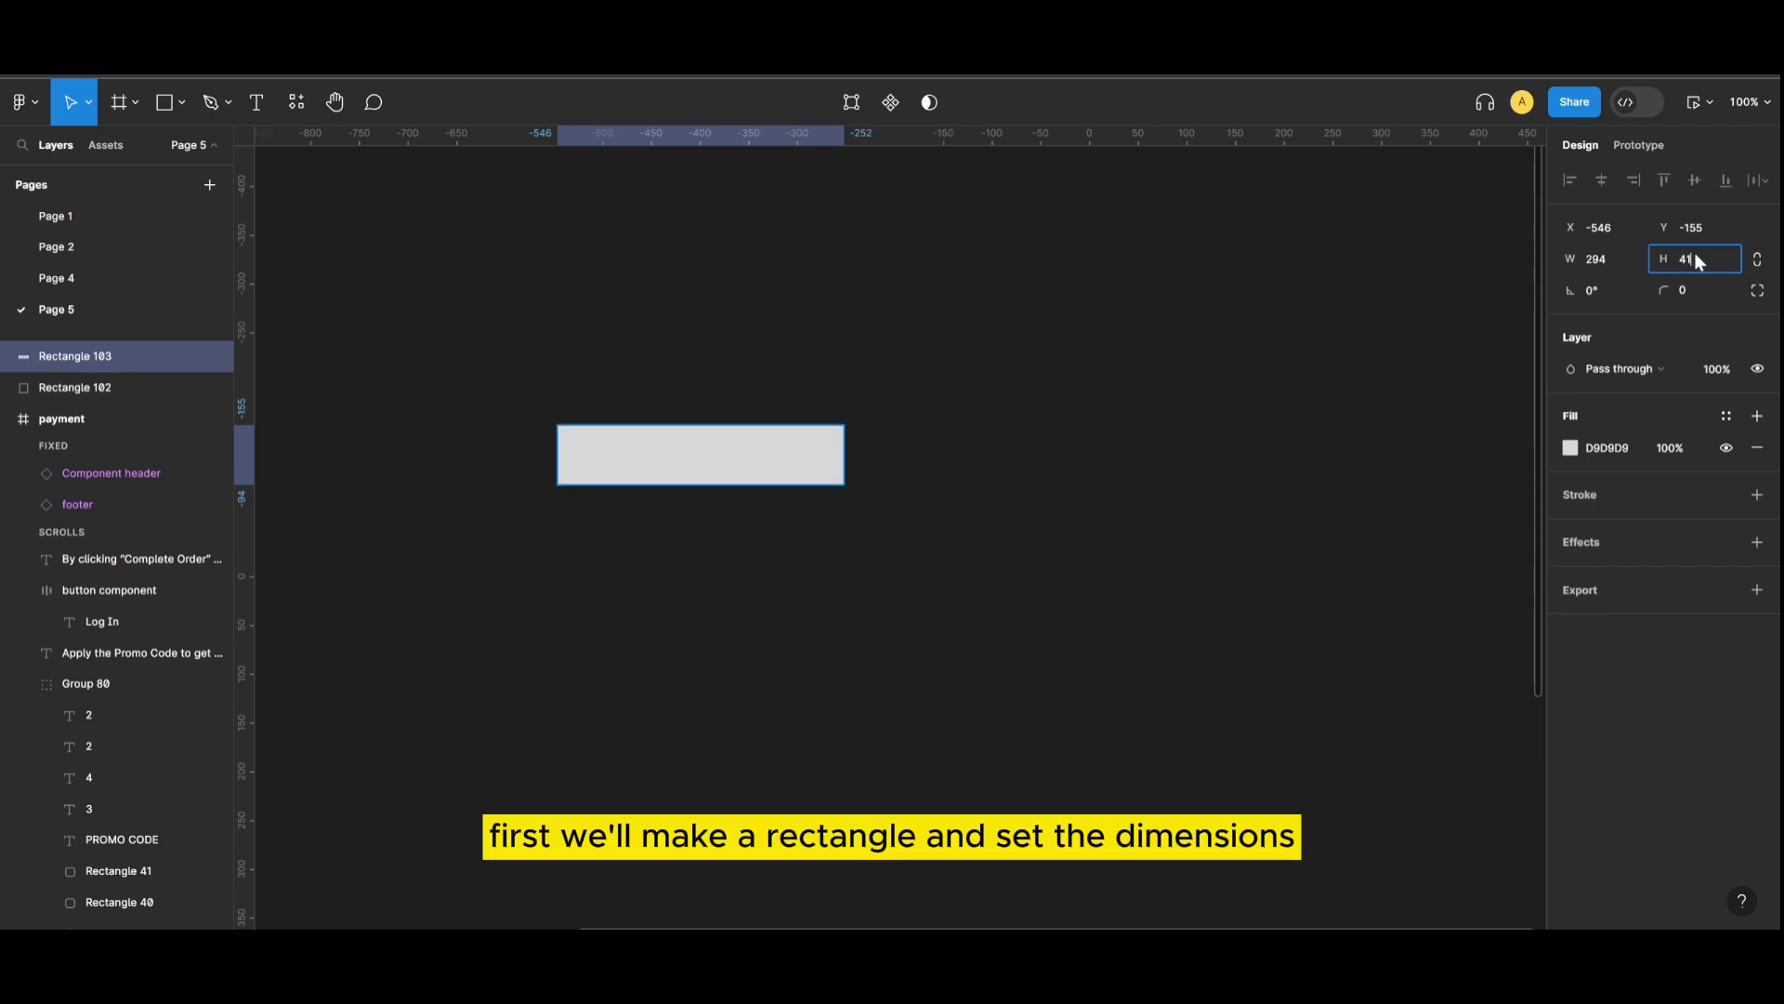
{"action": "key", "text": "Return"}
{"action": "left_click", "coordinate": [1700, 287]}
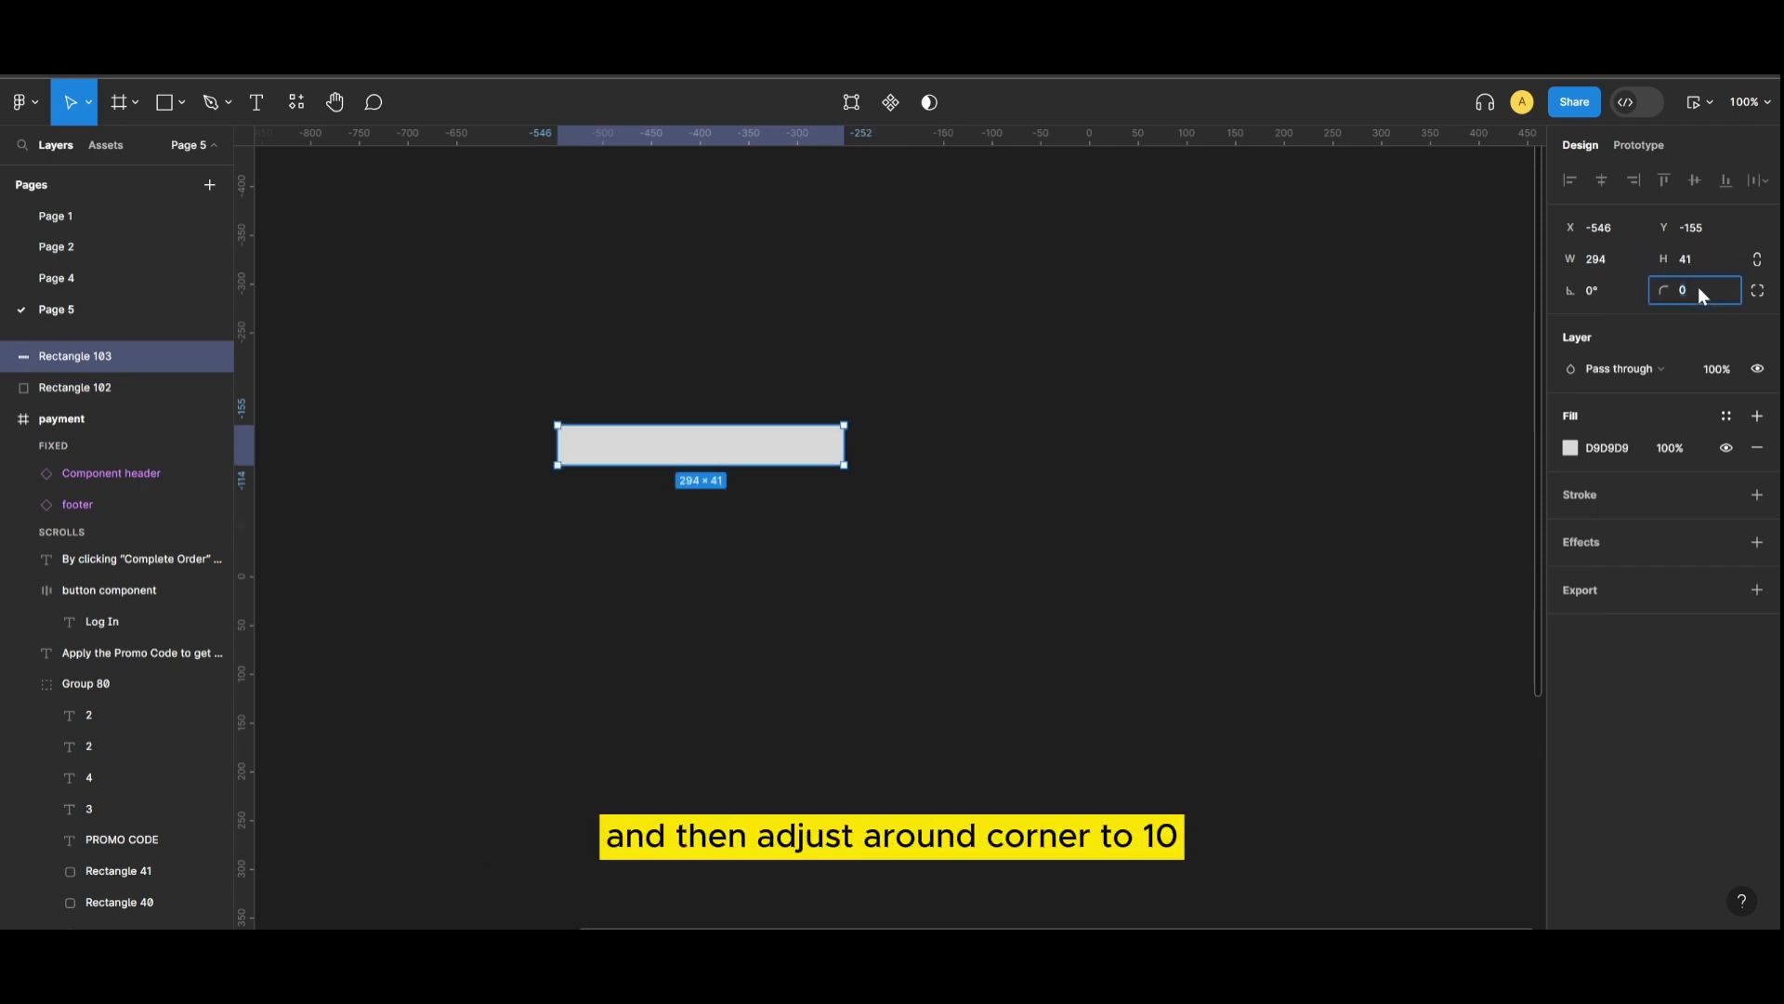
{"action": "type", "text": "10"}
{"action": "left_click", "coordinate": [1069, 550]}
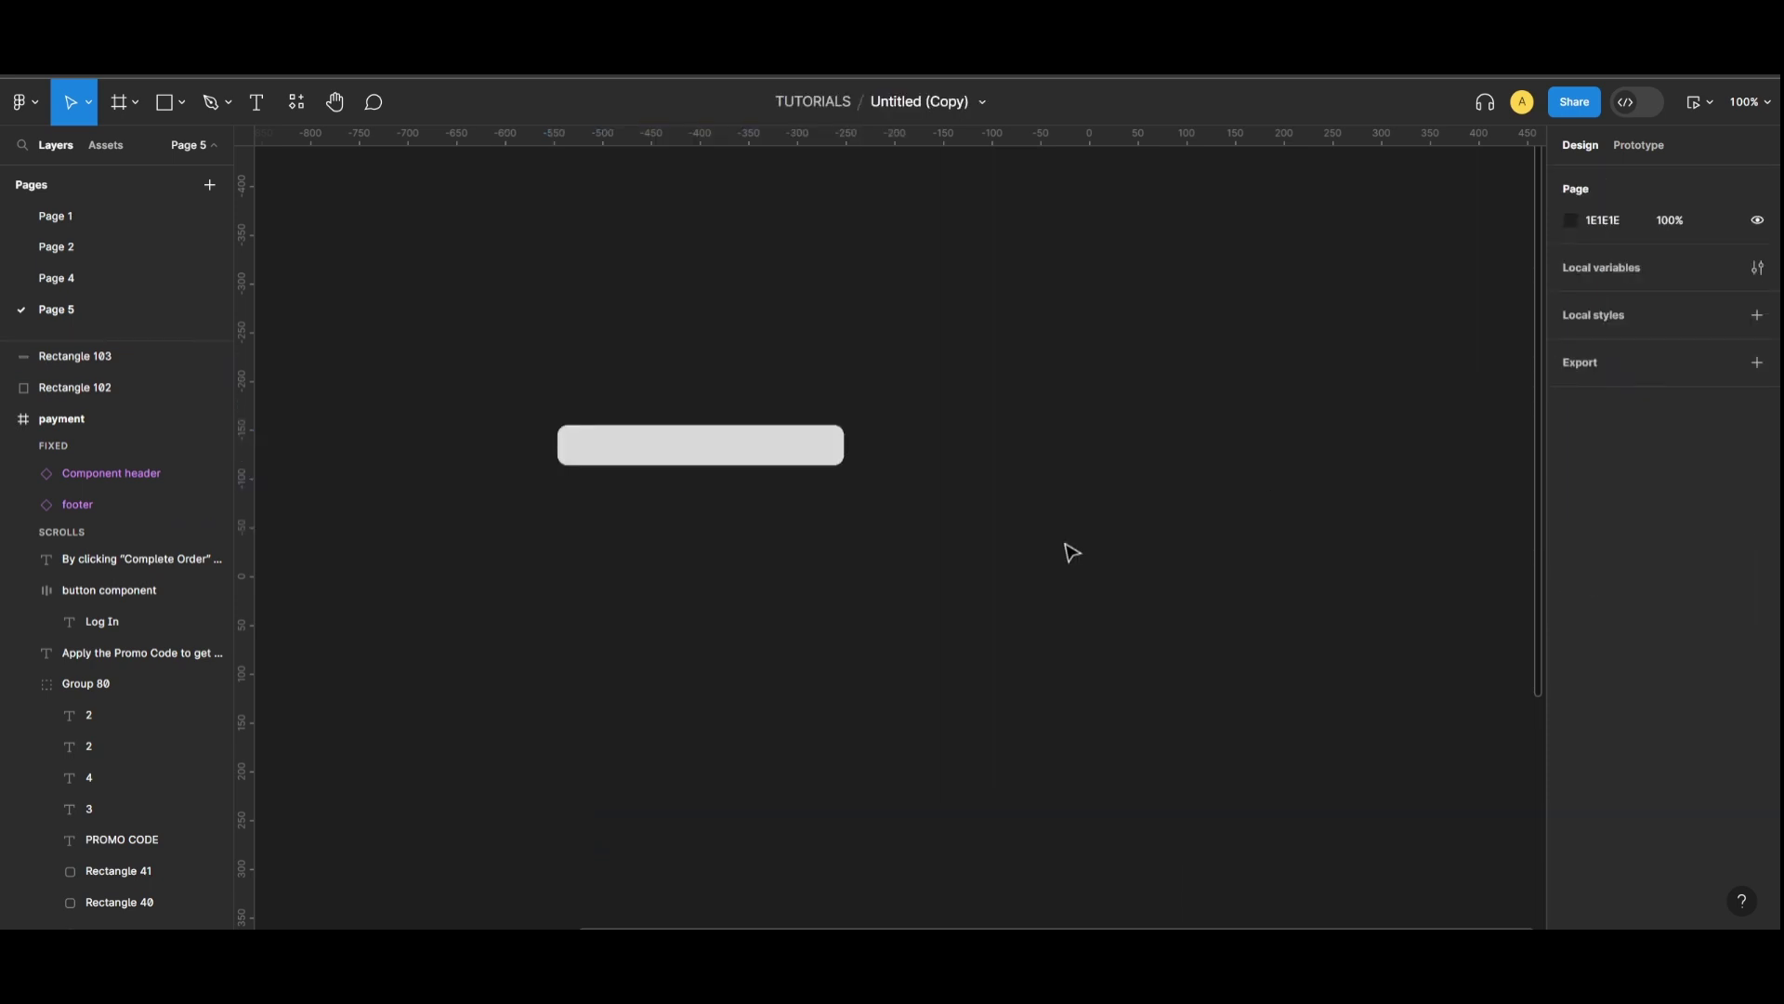
Add a white Poppins Medium 18 text layer reading 'Complete Order' below the rectangle
{"action": "left_click", "coordinate": [258, 104]}
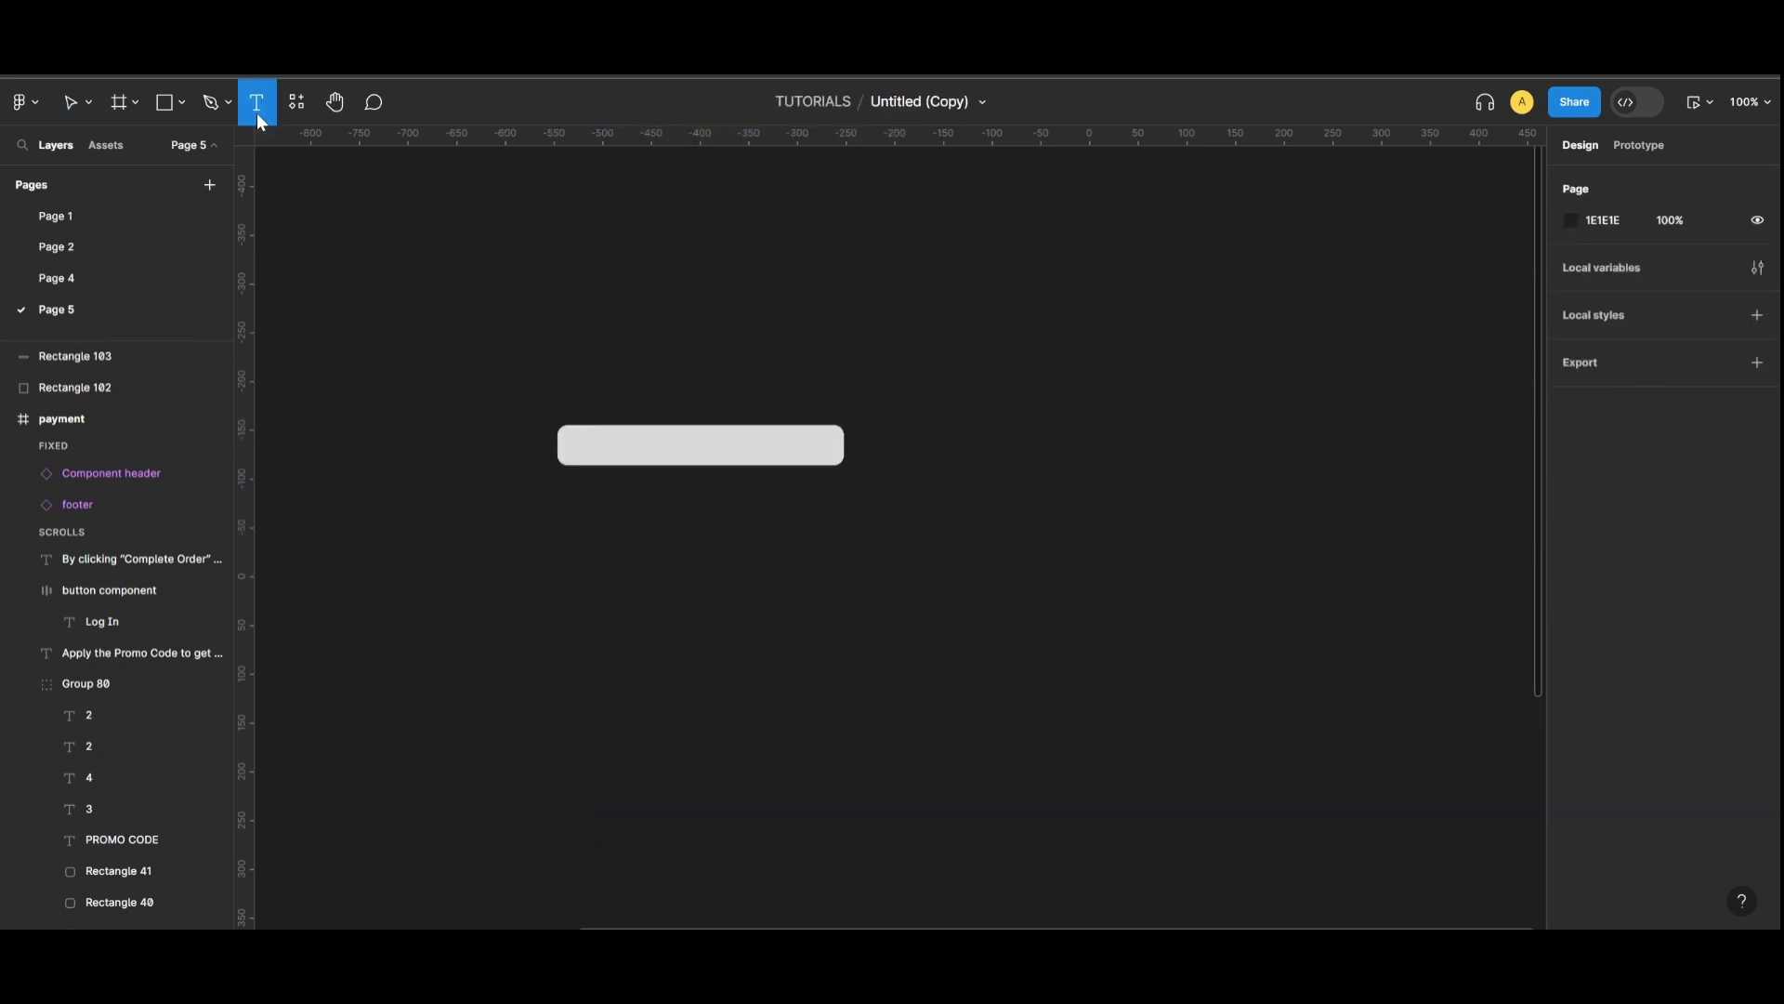
{"action": "left_click", "coordinate": [683, 547]}
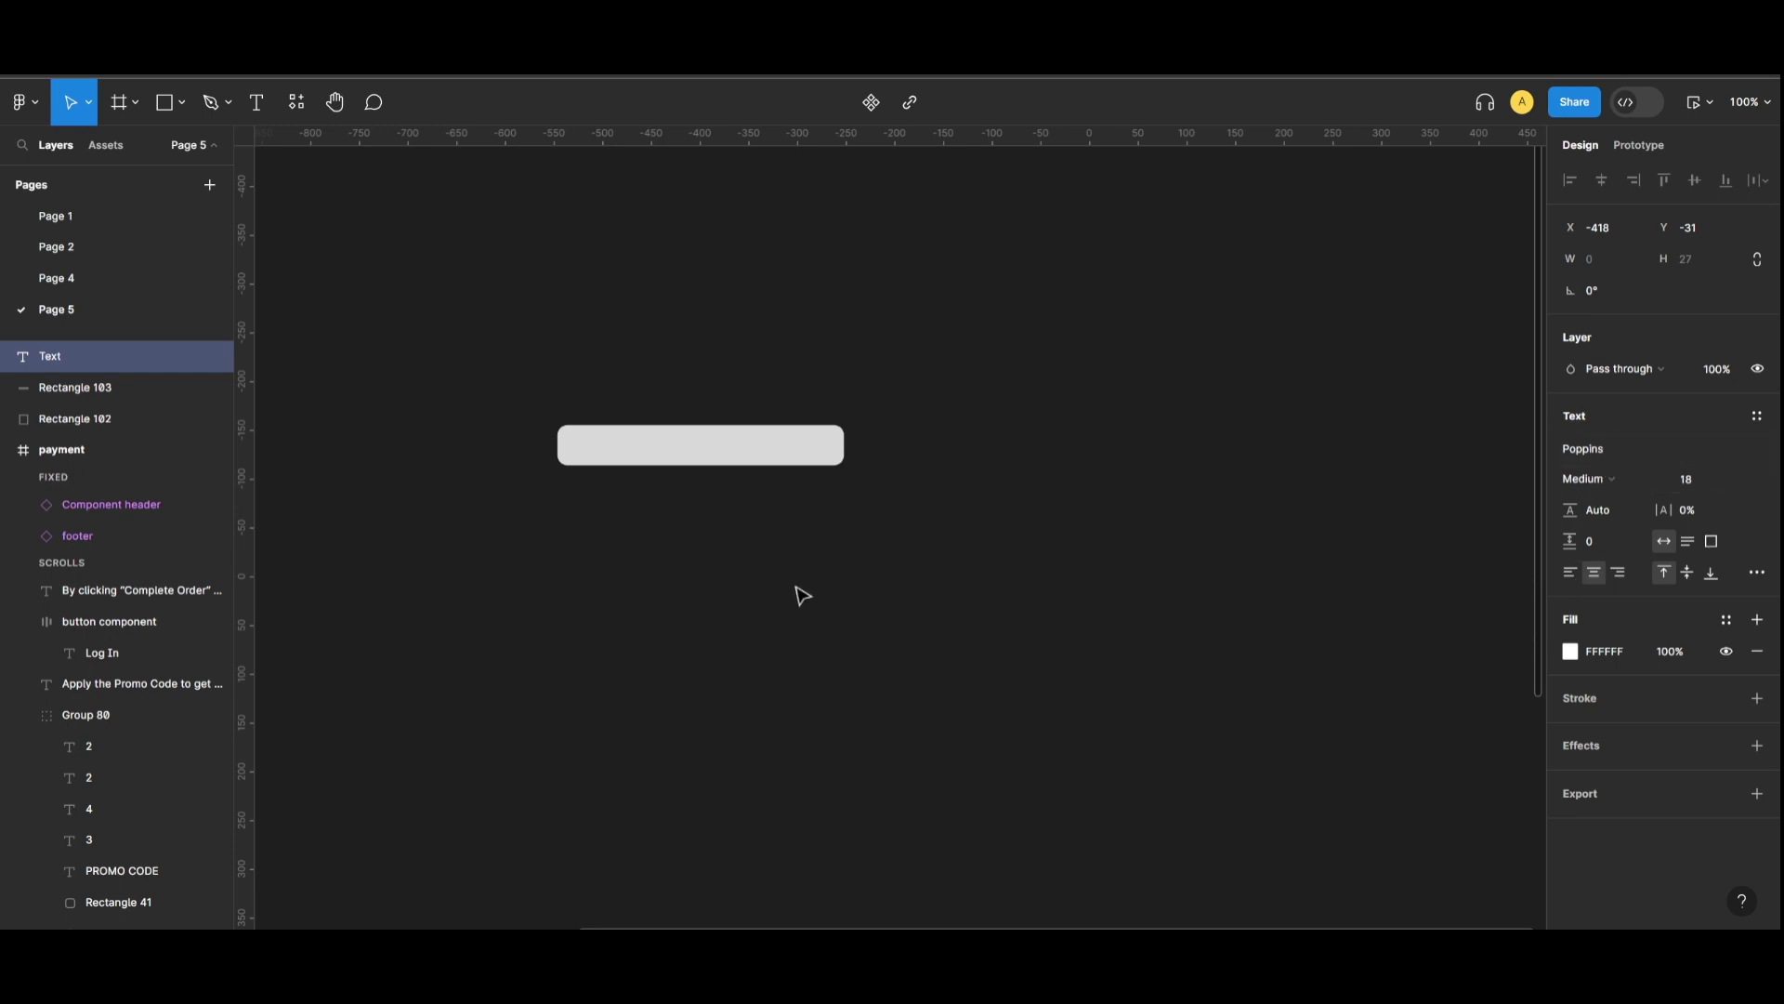
{"action": "key", "text": "Caps_Lock"}
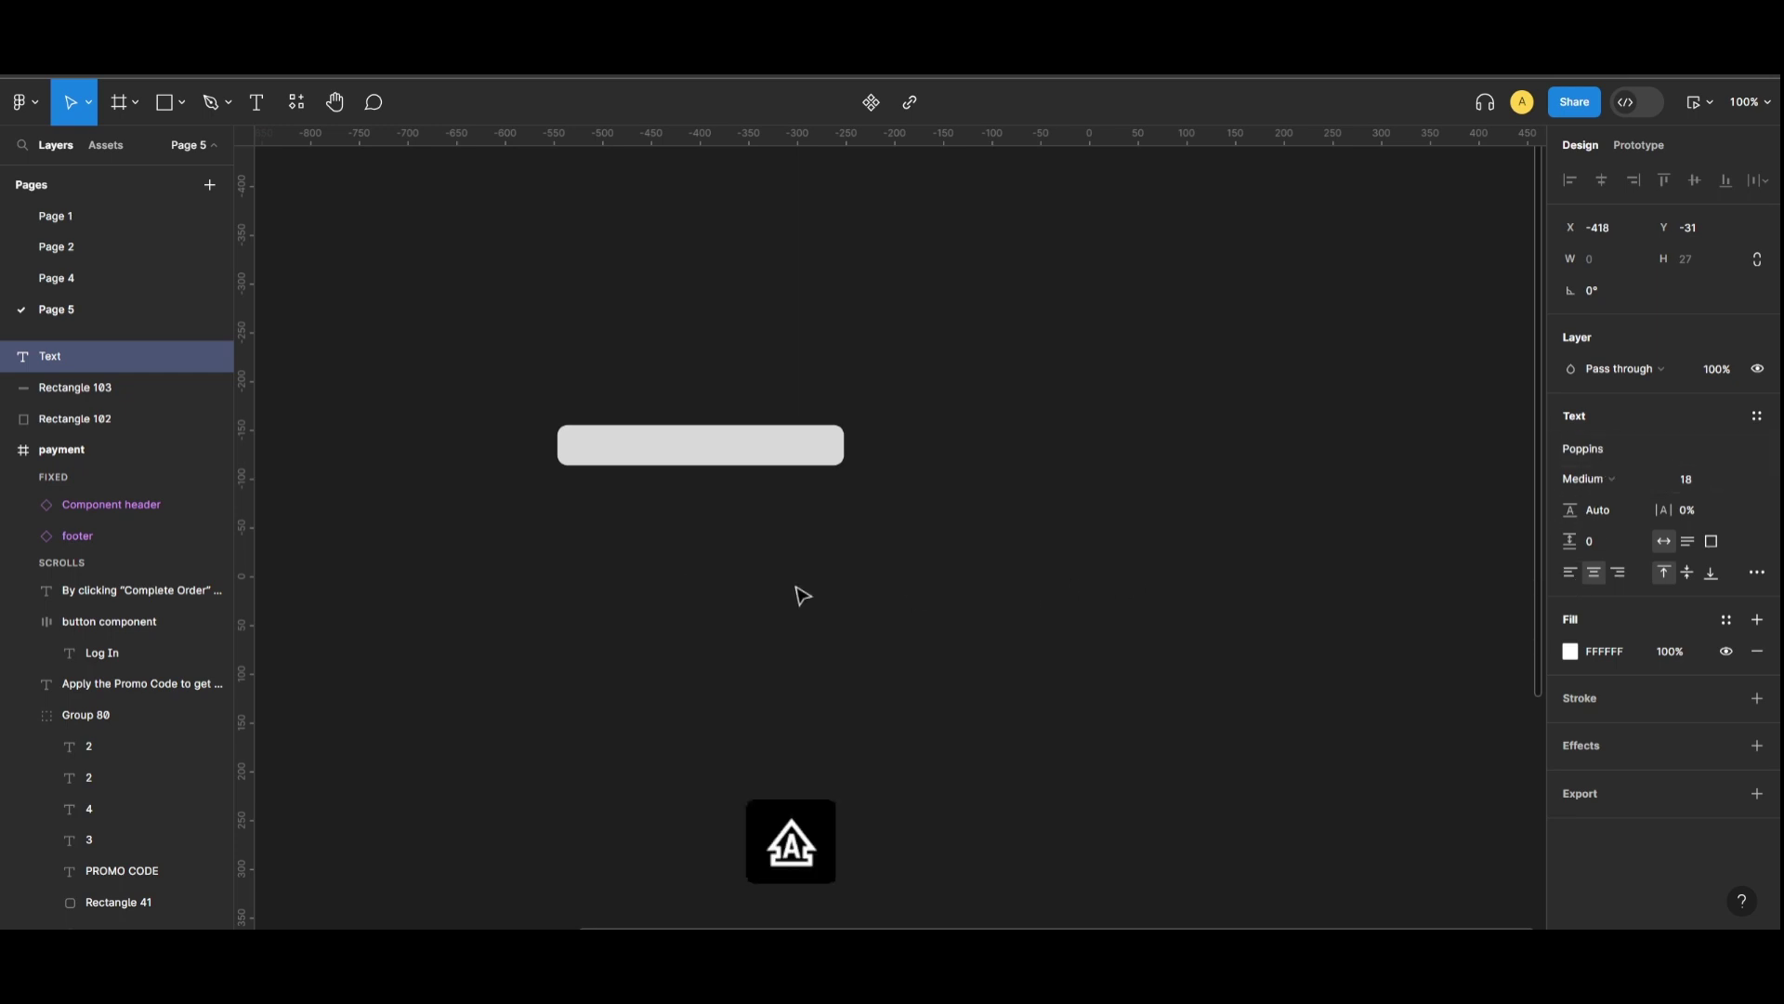
{"action": "type", "text": "C"}
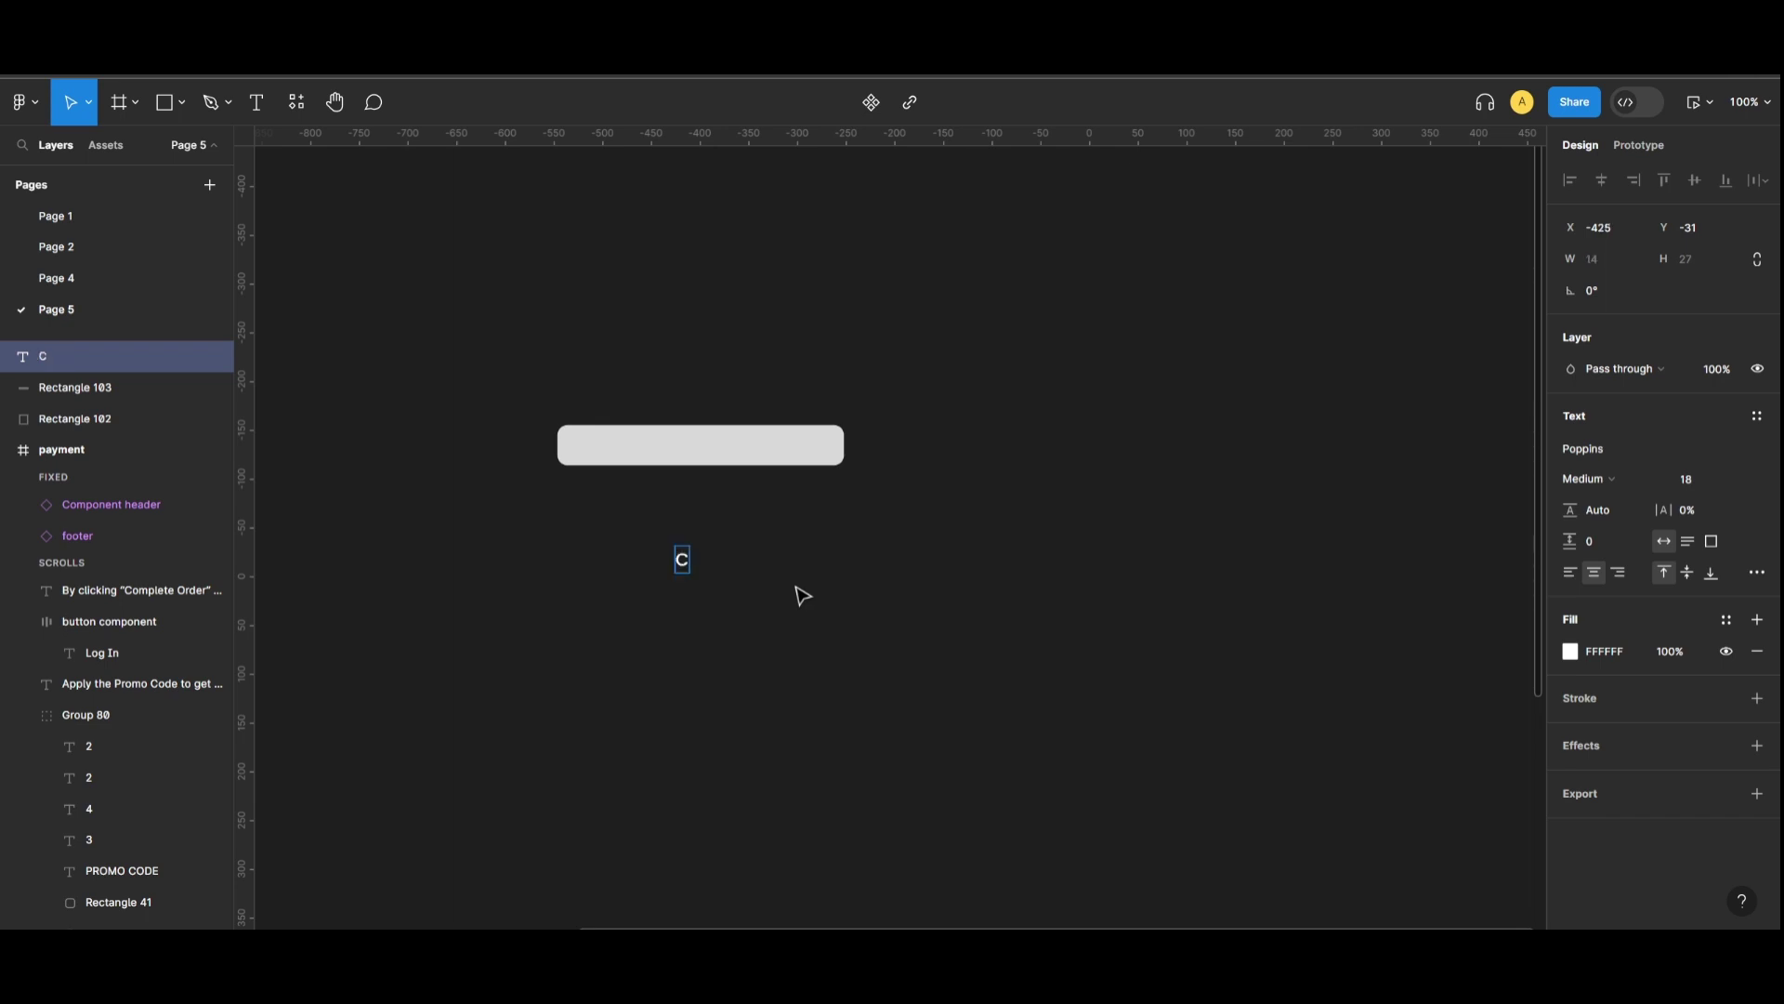
{"action": "key", "text": "BackSpace"}
{"action": "key", "text": "Caps_Lock"}
{"action": "type", "text": "com"}
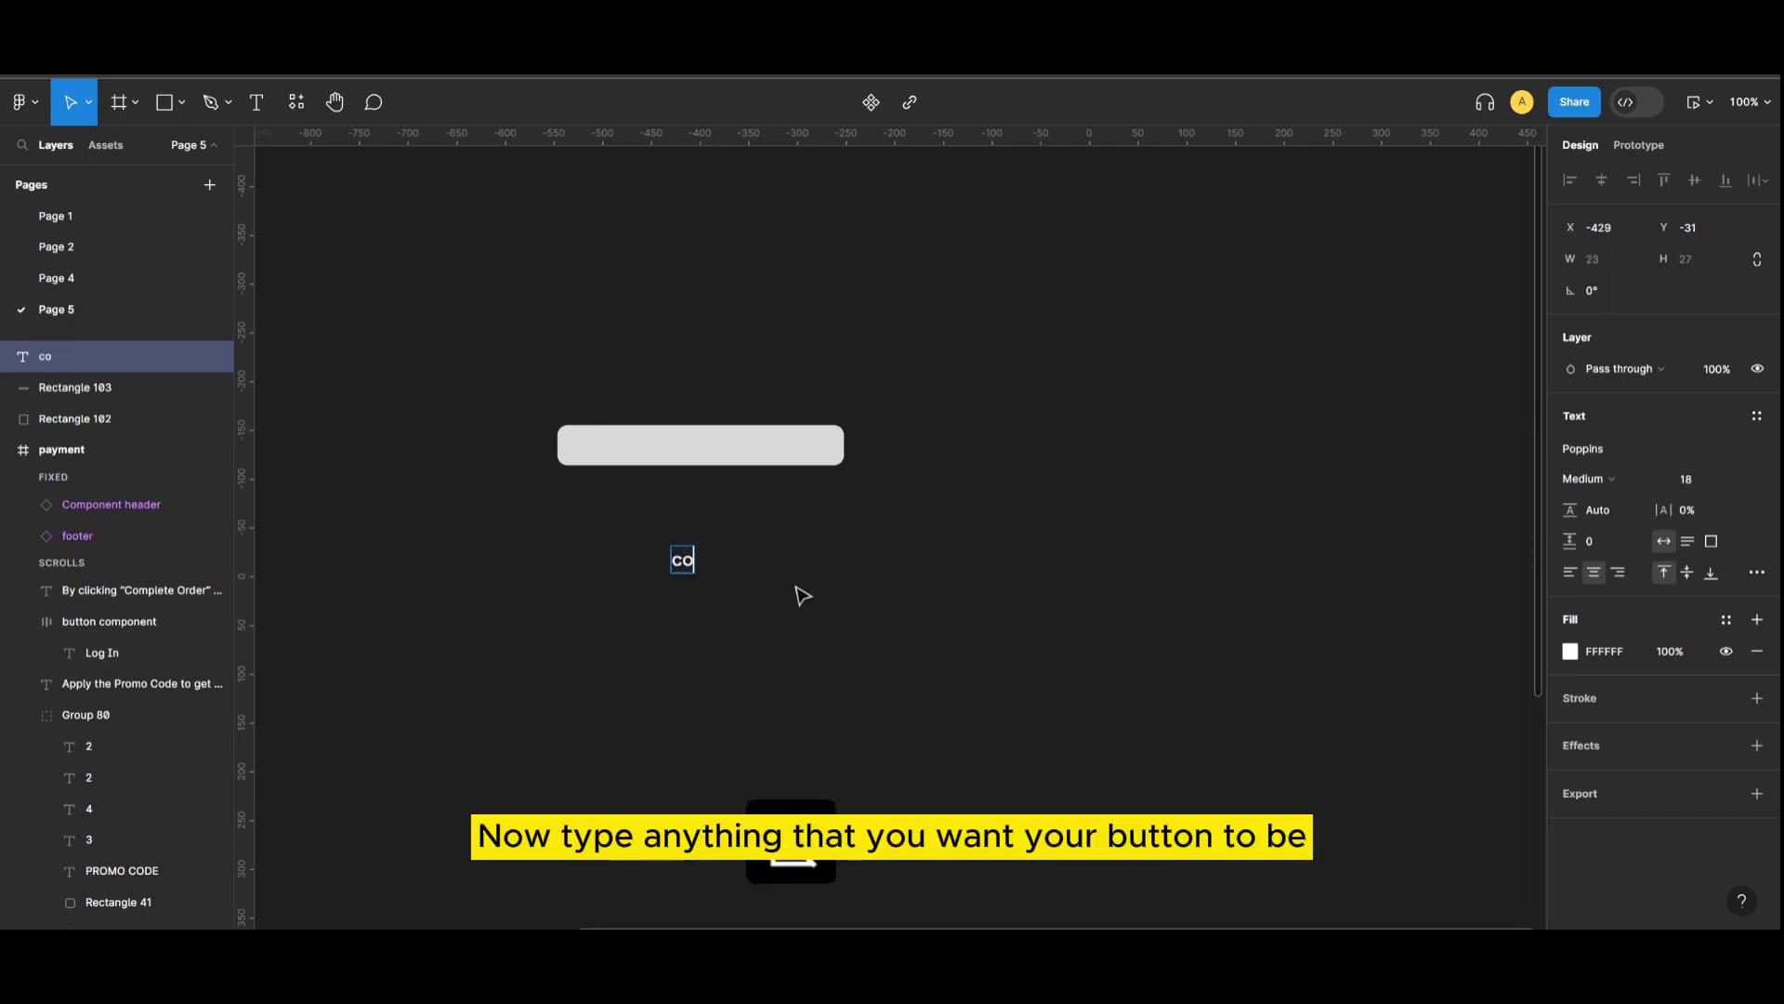
{"action": "key", "text": "BackSpace"}
{"action": "key", "text": "BackSpace"}
{"action": "key", "text": "BackSpace"}
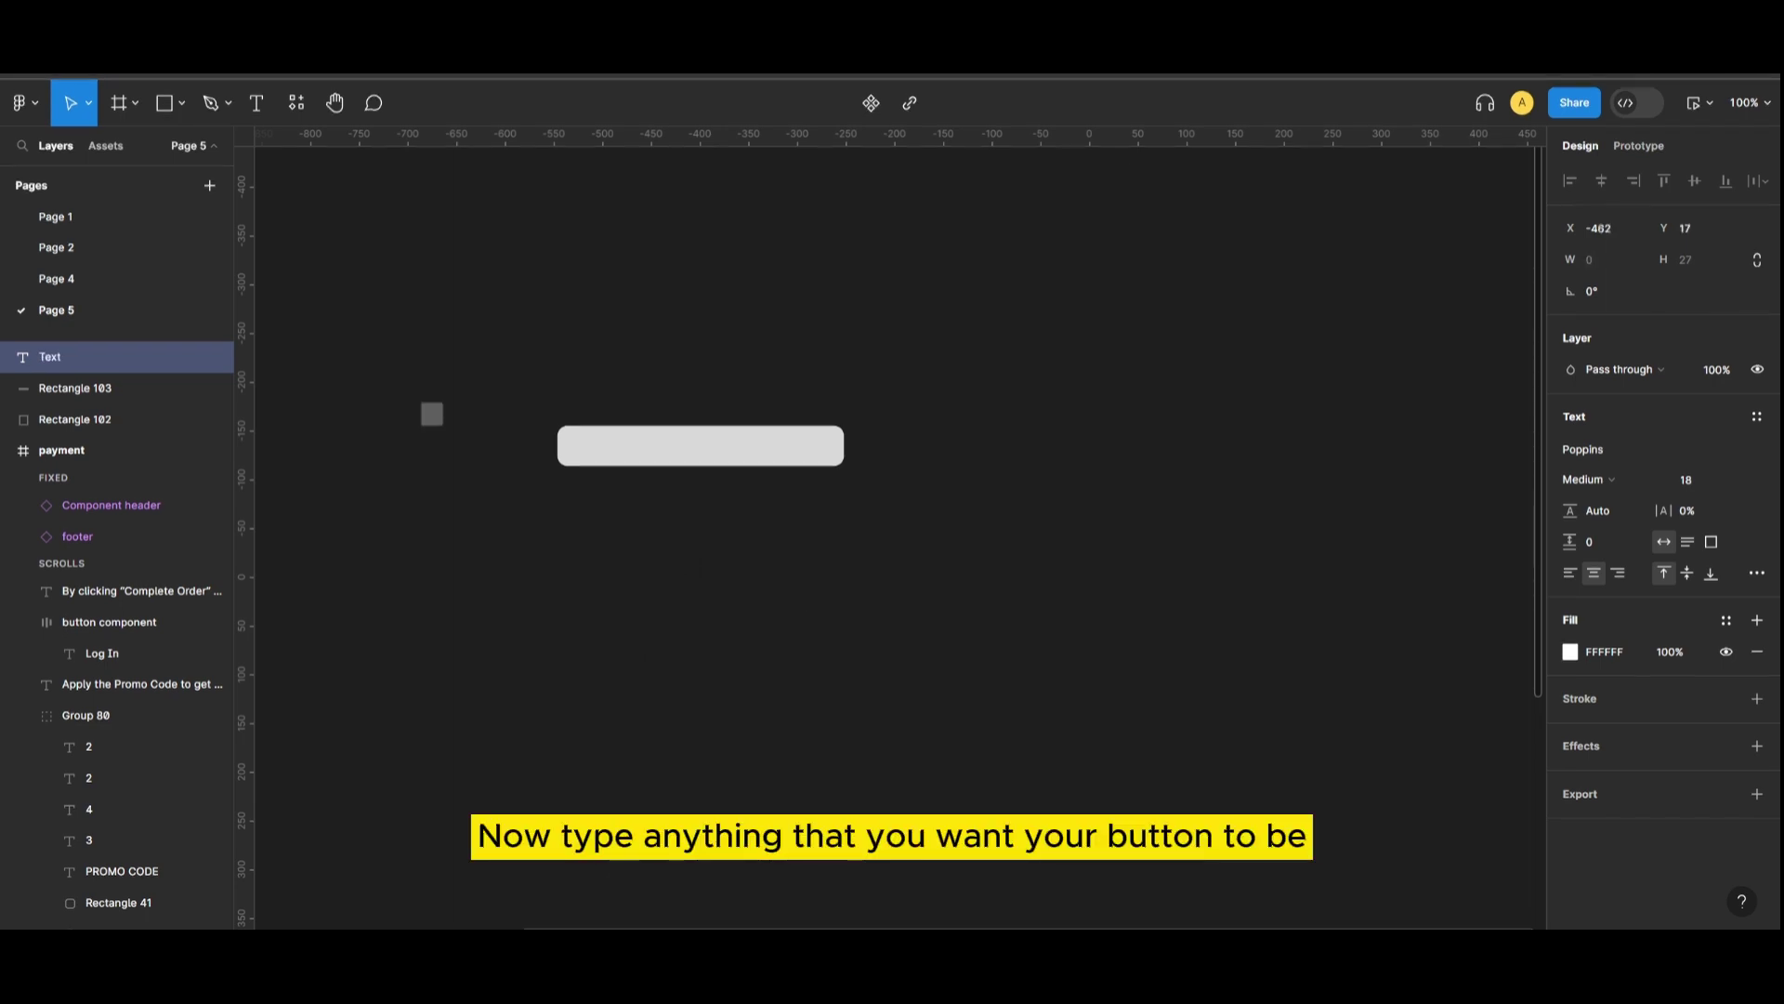
{"action": "key", "text": "Caps_Lock"}
{"action": "type", "text": "C"}
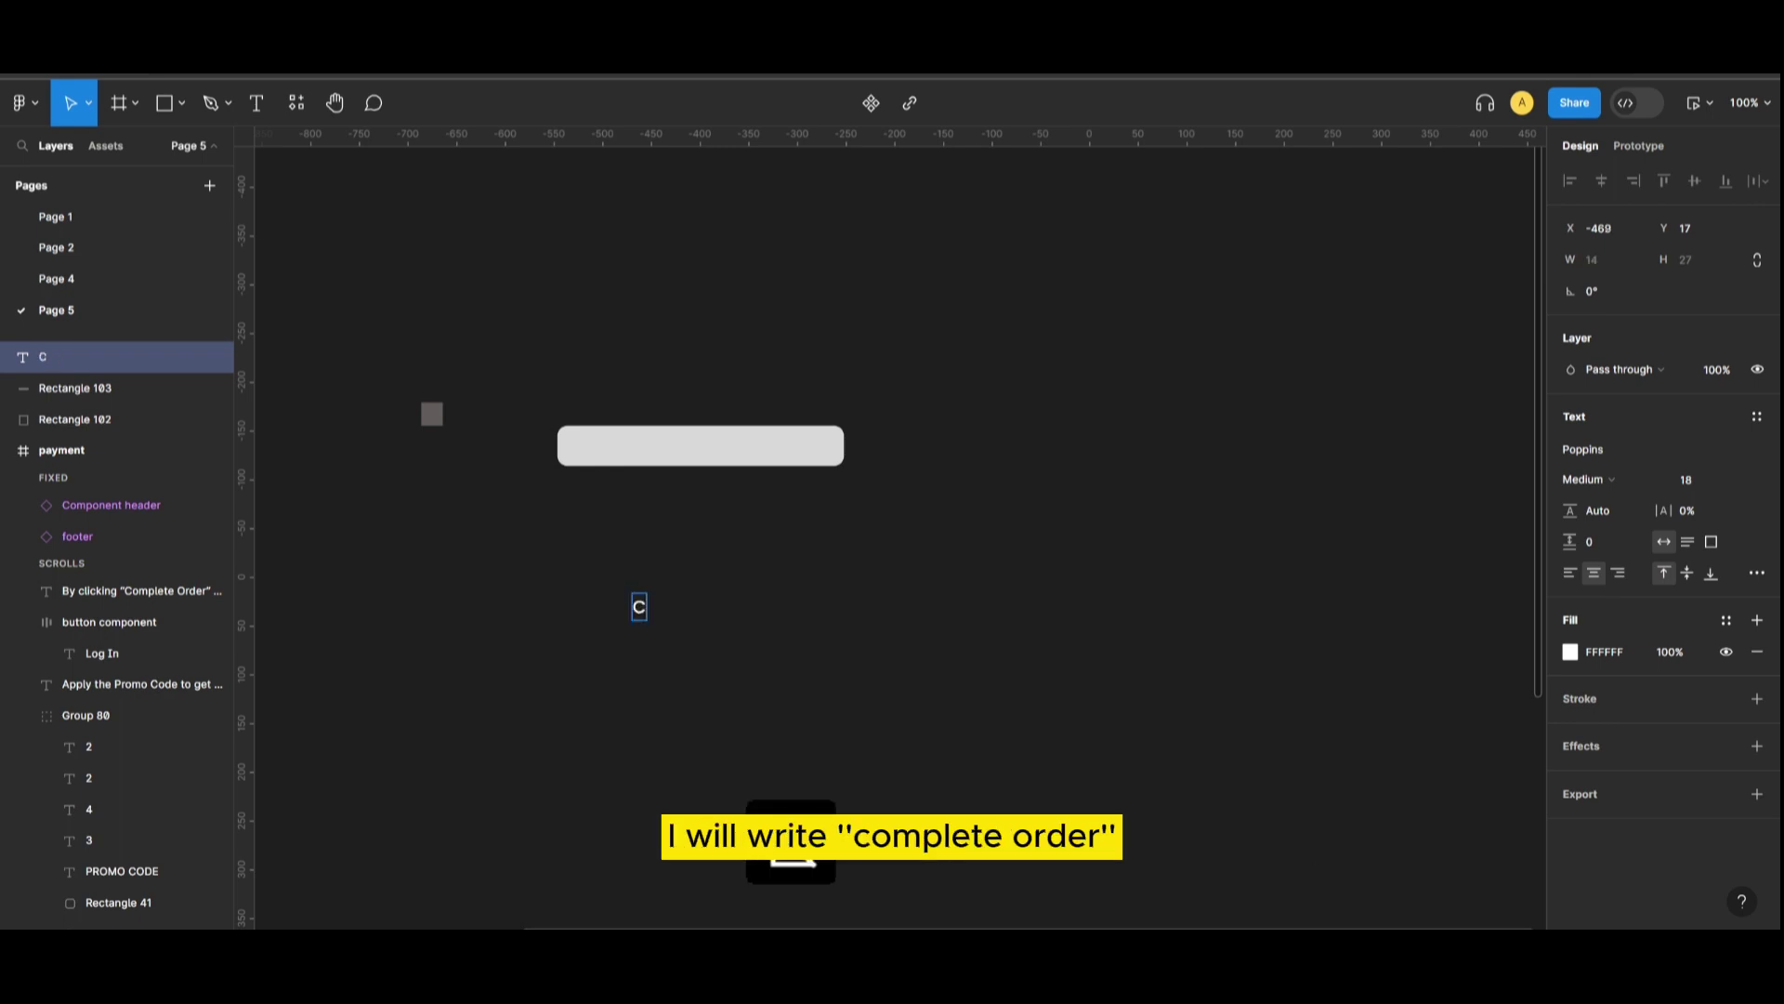
{"action": "type", "text": "omplete"}
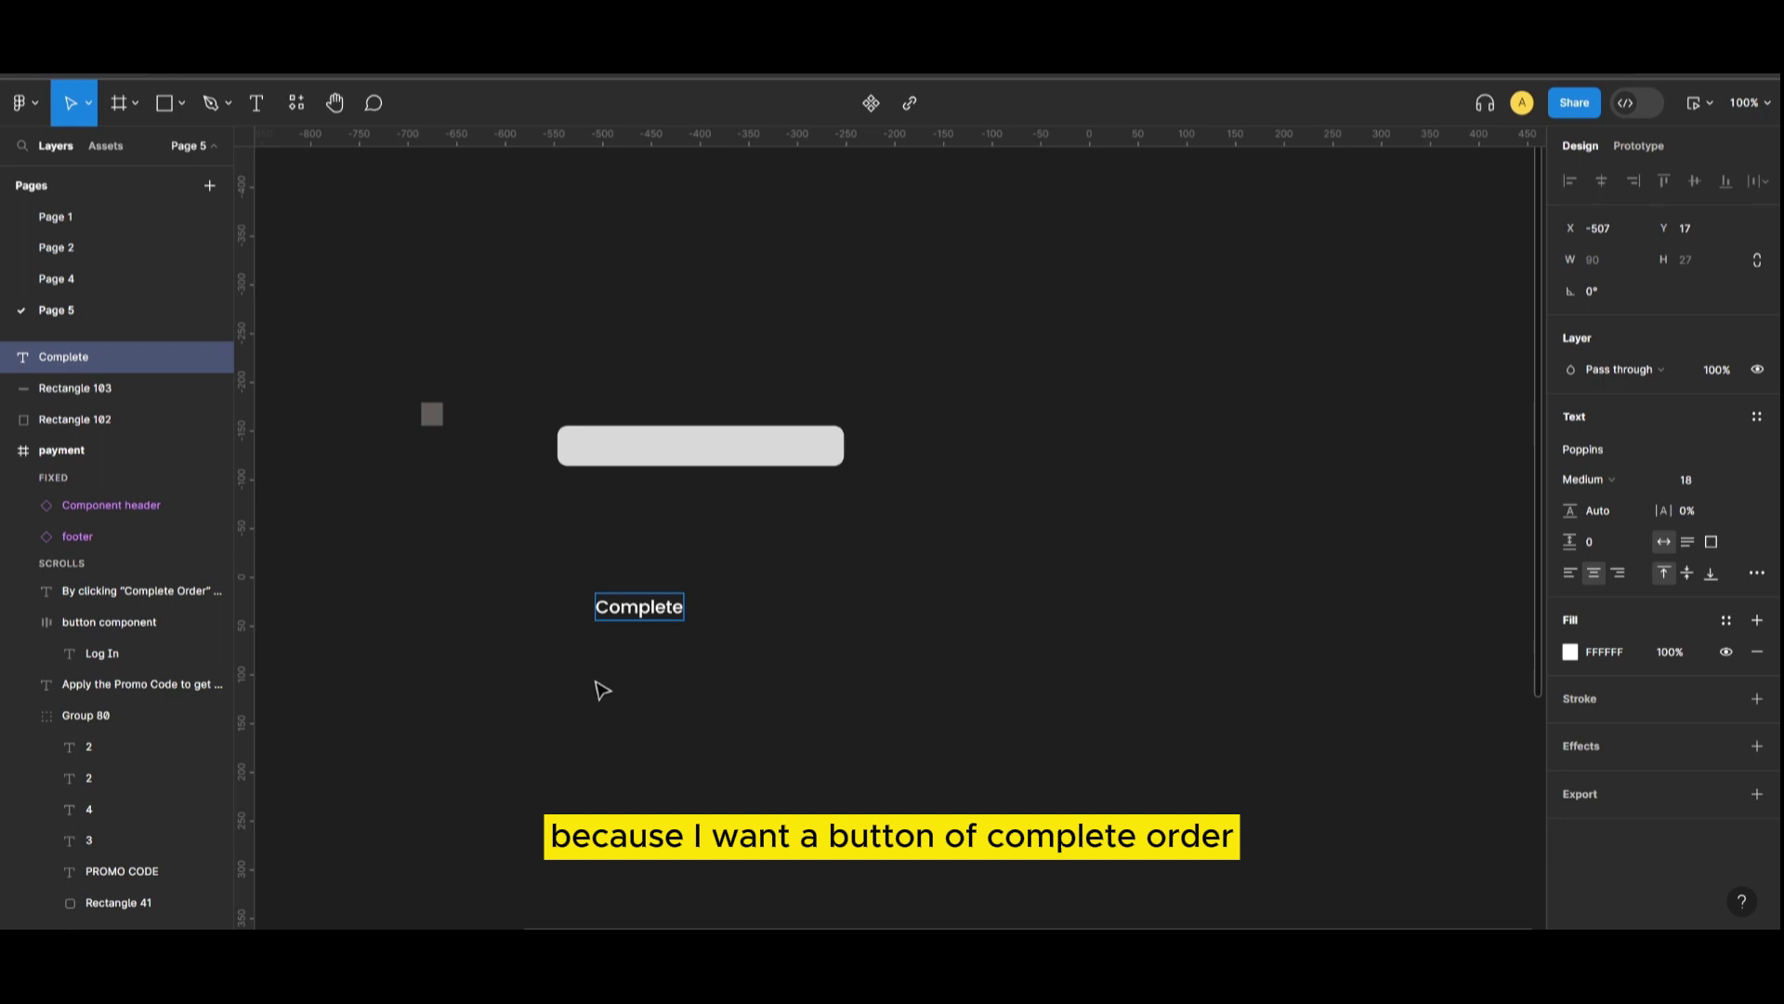
{"action": "key", "text": "Caps_Lock"}
{"action": "type", "text": "O"}
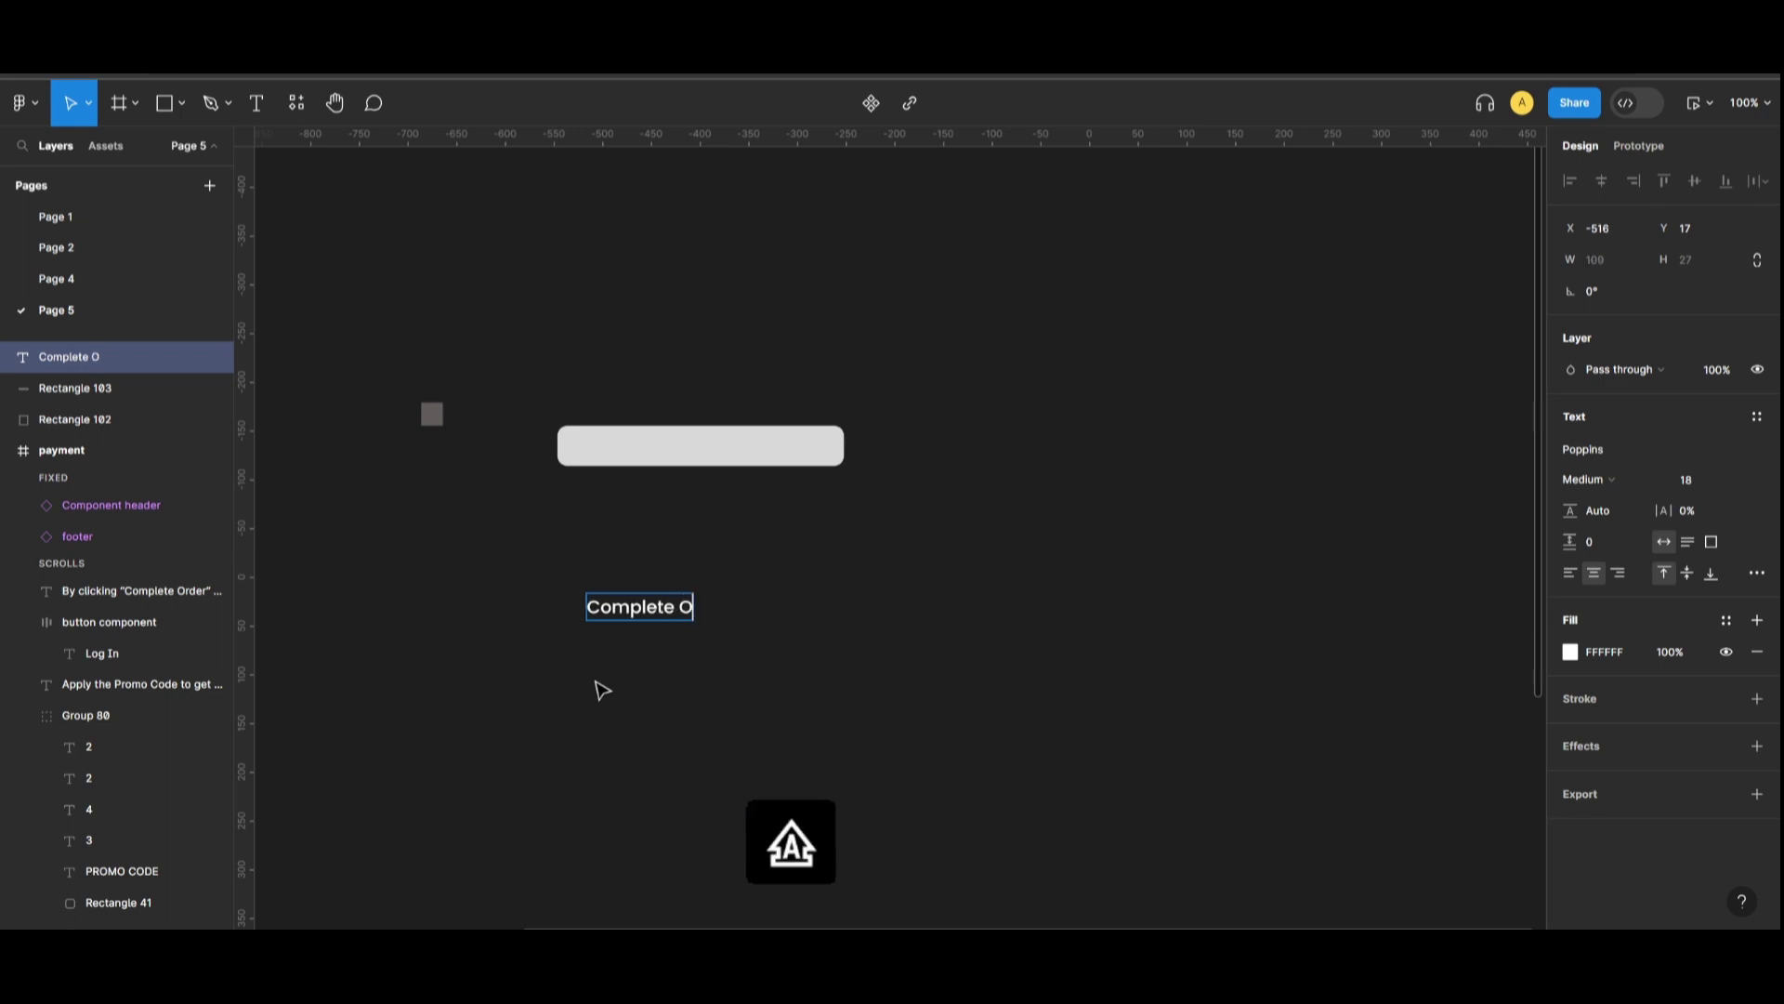
{"action": "key", "text": "Caps_Lock"}
{"action": "type", "text": "rder"}
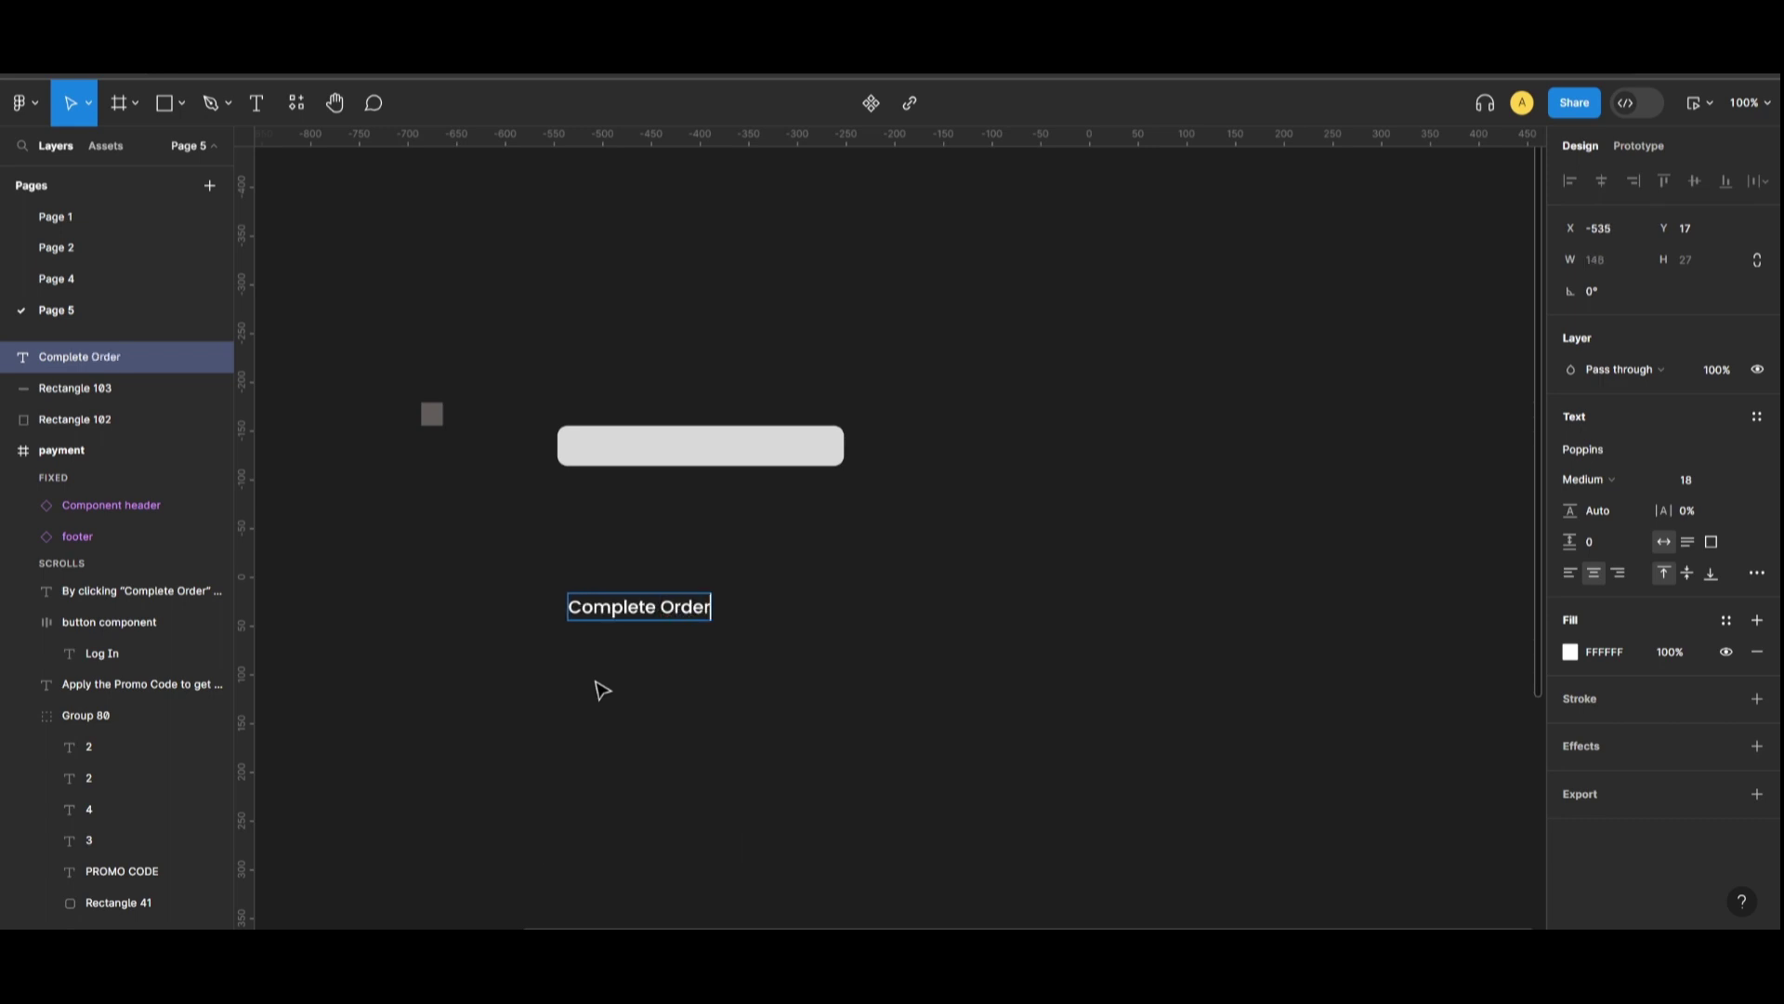
{"action": "key", "text": "Escape"}
Place the label on the rectangle and fill the rectangle with grey 605C5C sampled from the grey square
{"action": "left_click_drag", "start_coordinate": [661, 616], "coordinate": [723, 456]}
{"action": "left_click", "coordinate": [836, 453]}
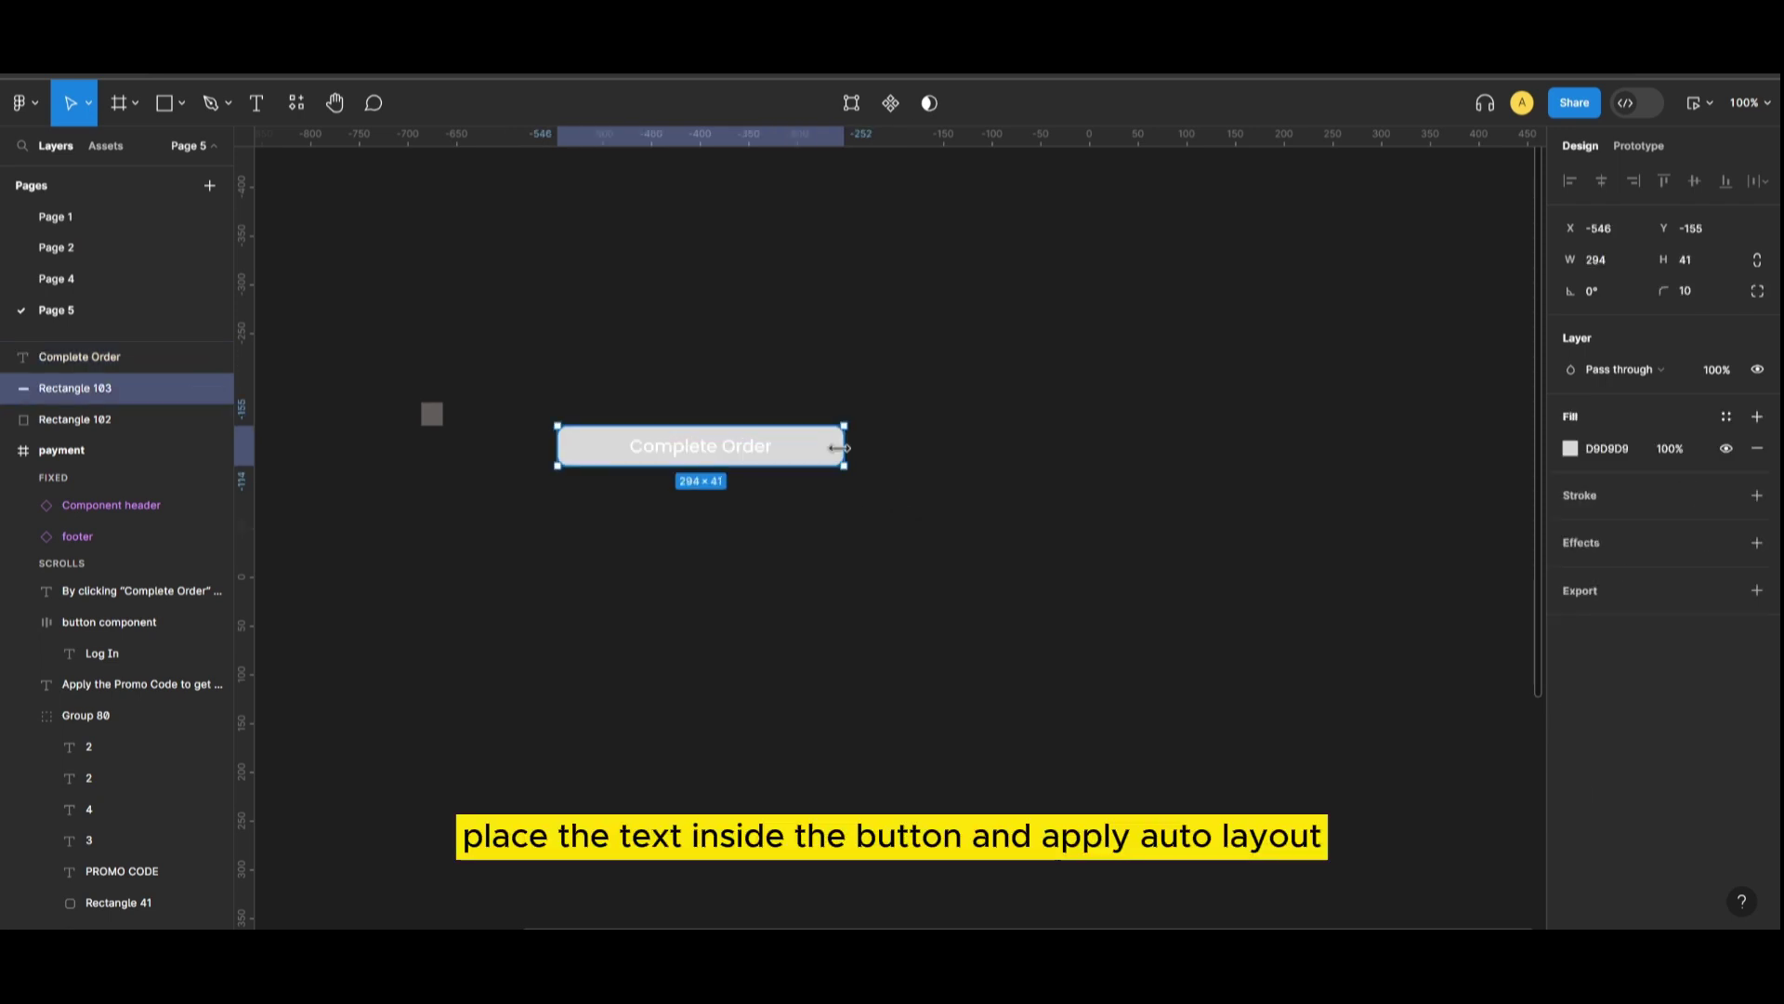
{"action": "left_click", "coordinate": [1570, 448]}
{"action": "left_click", "coordinate": [1341, 708]}
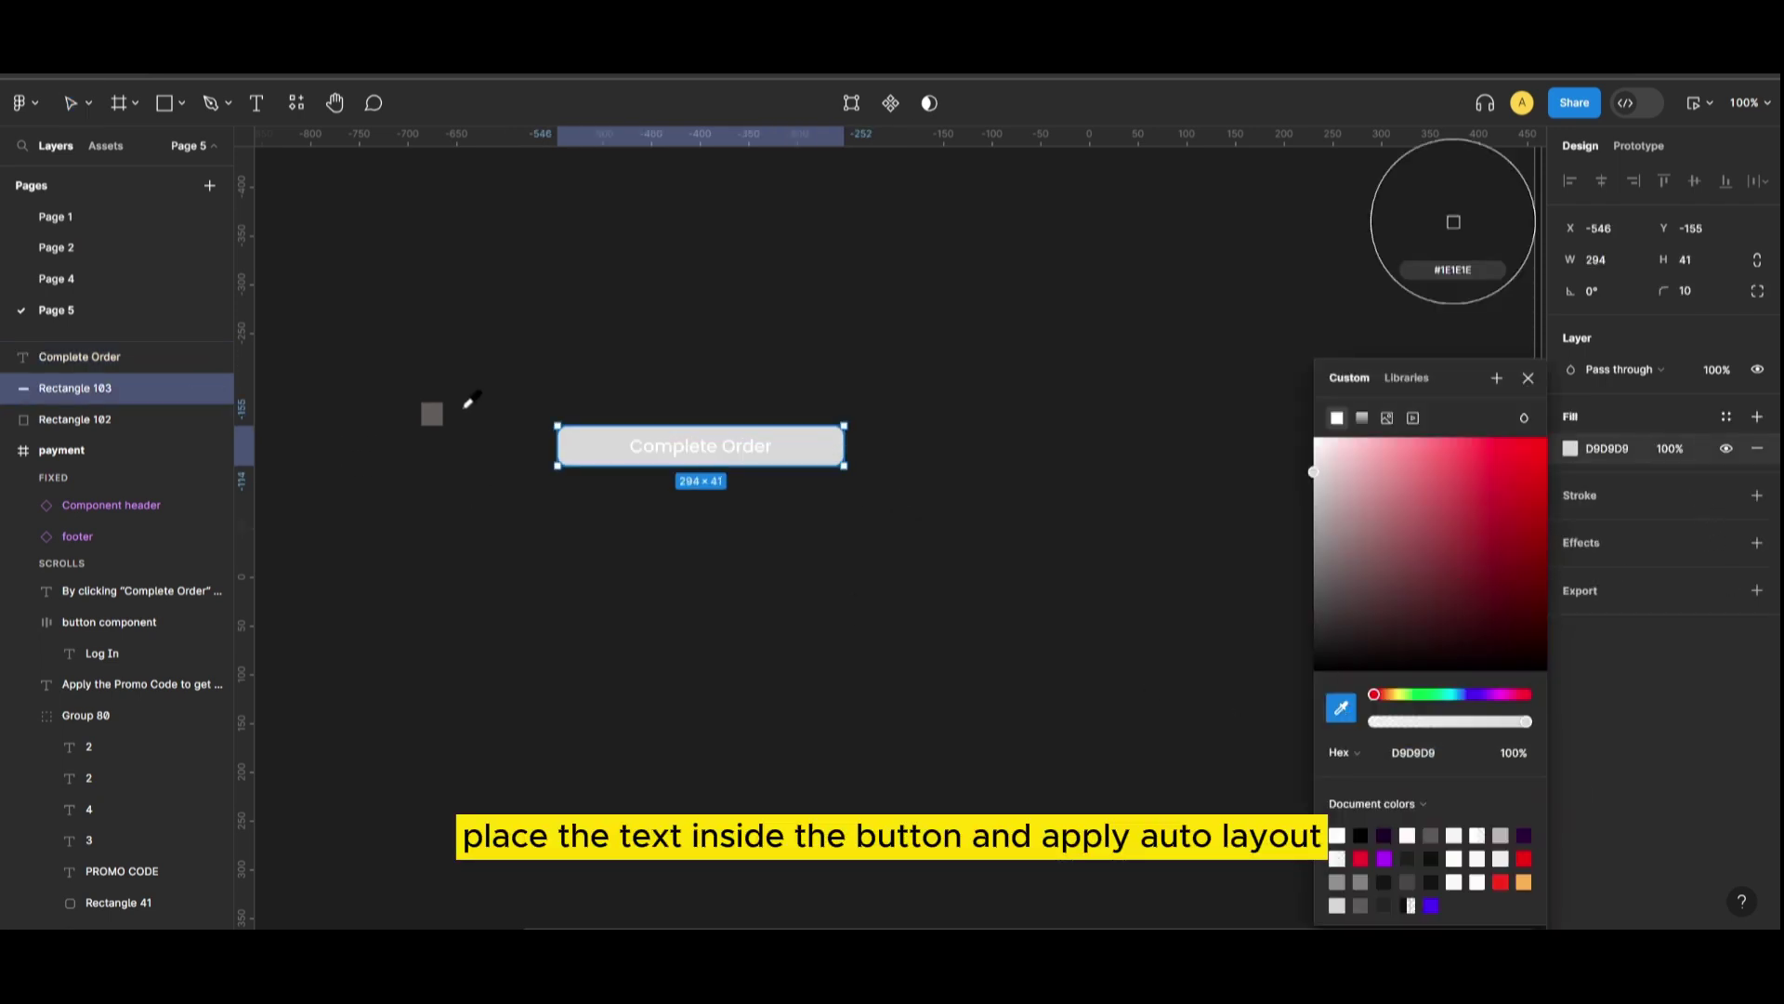
{"action": "left_click", "coordinate": [433, 413]}
{"action": "left_click", "coordinate": [985, 510]}
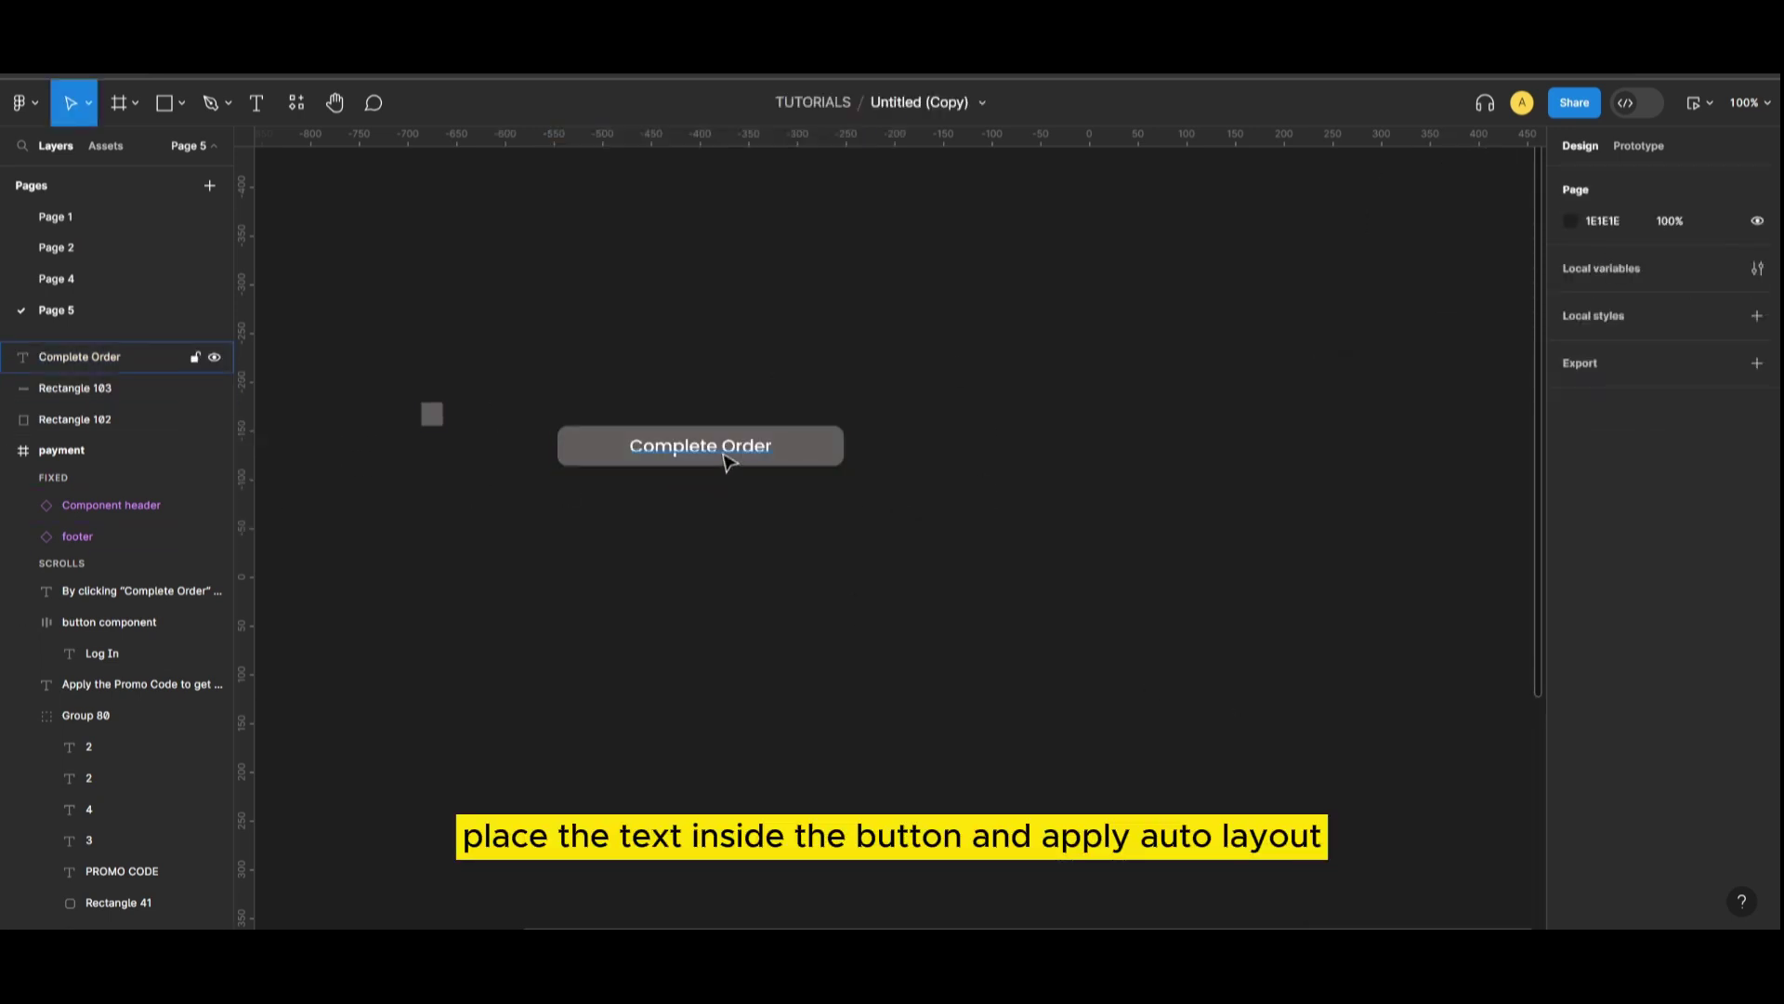
Re-centre the label and select both the text and the rectangle
{"action": "left_click_drag", "start_coordinate": [728, 459], "coordinate": [724, 458]}
{"action": "left_click", "coordinate": [888, 398]}
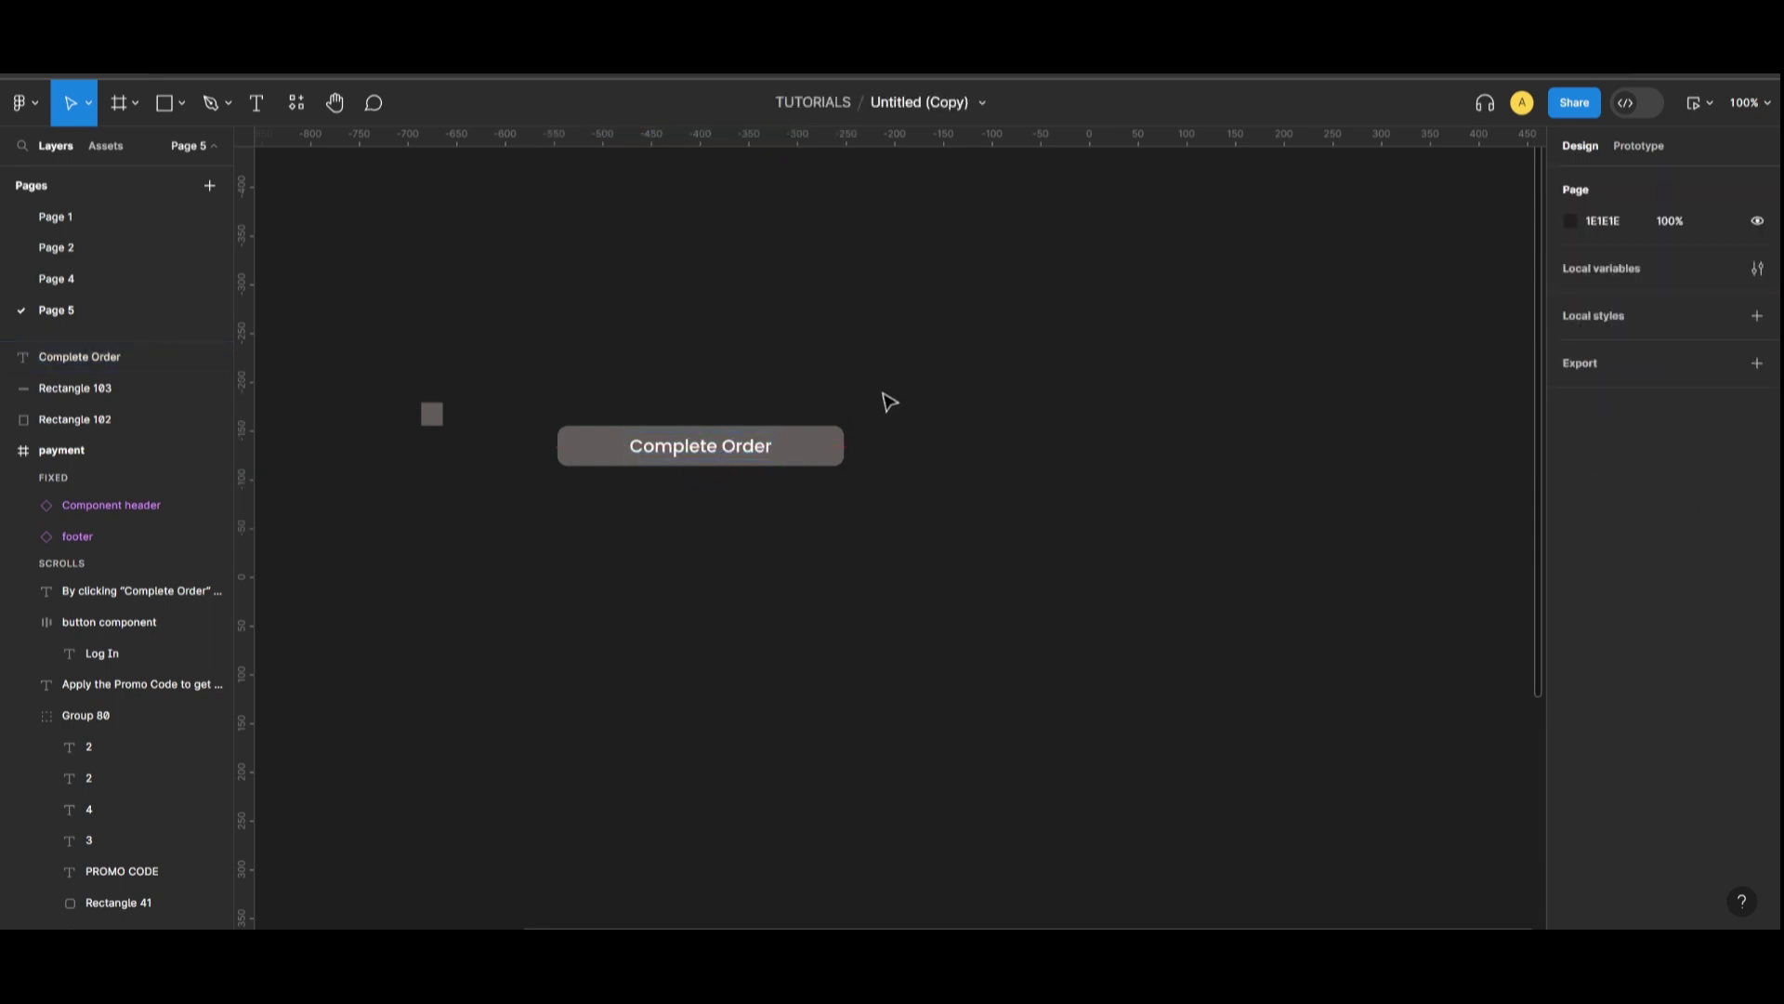
{"action": "left_click_drag", "start_coordinate": [881, 393], "coordinate": [539, 513]}
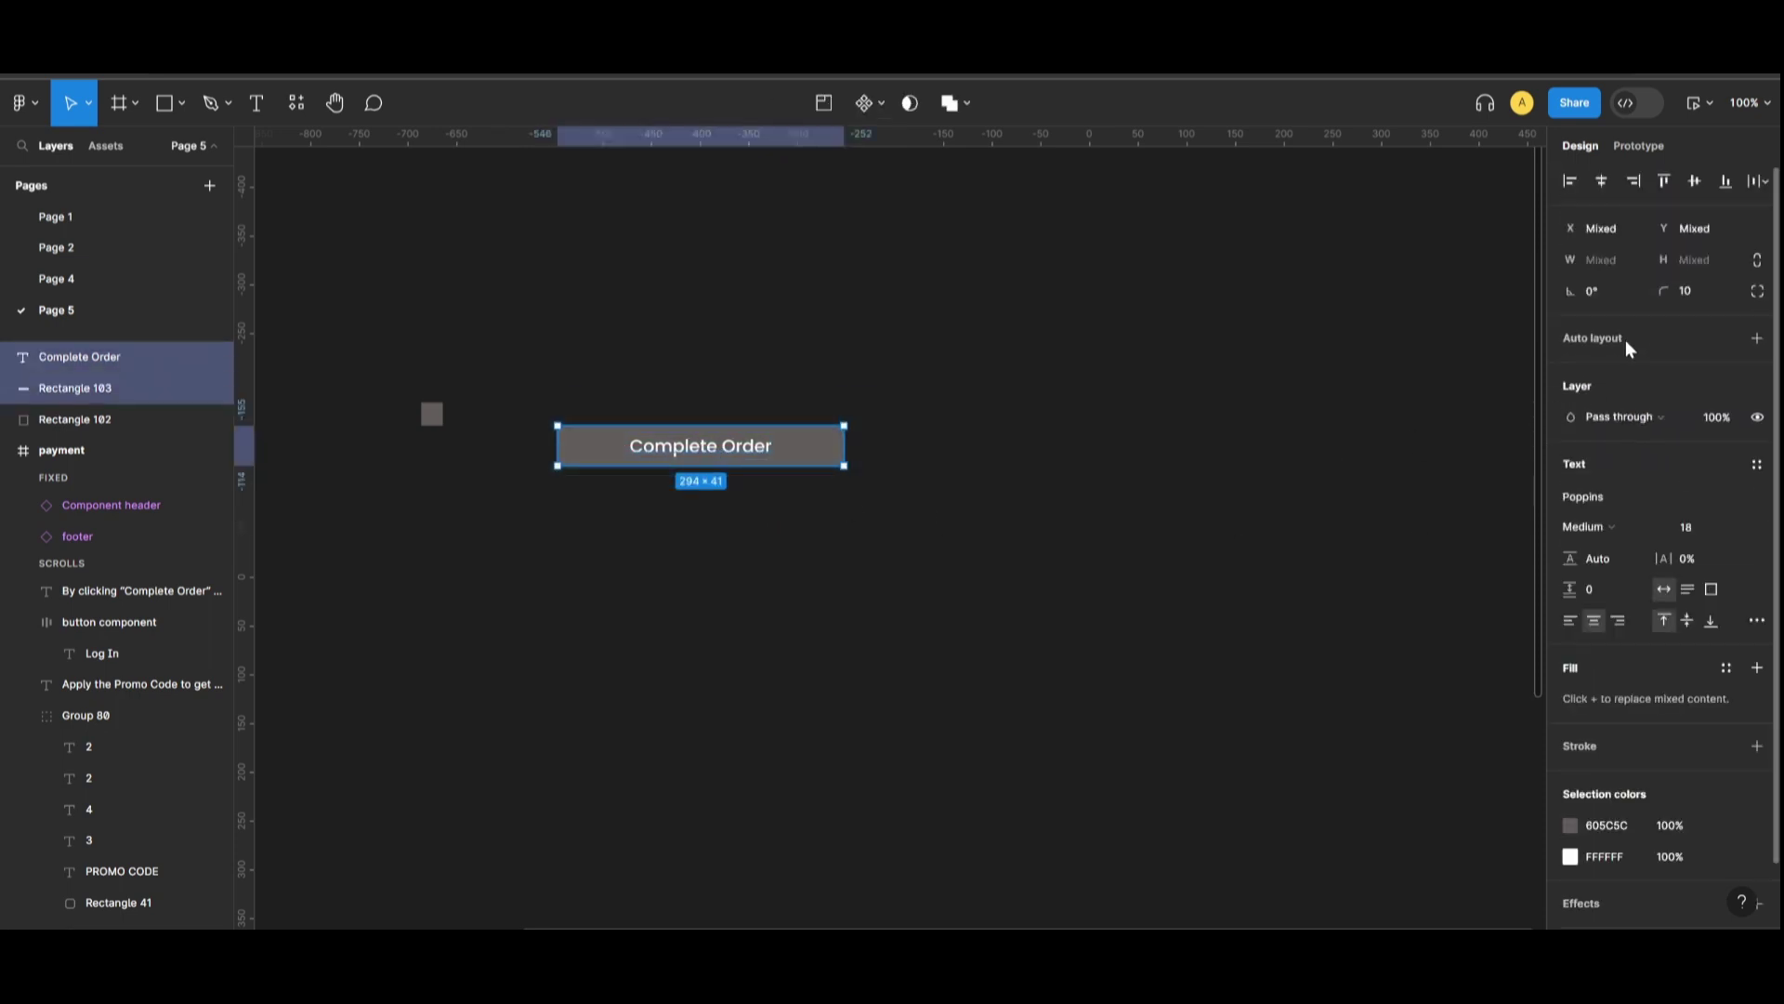
Wrap the text and rectangle in an auto layout frame with vertical padding 9
{"action": "key", "text": "shift+a"}
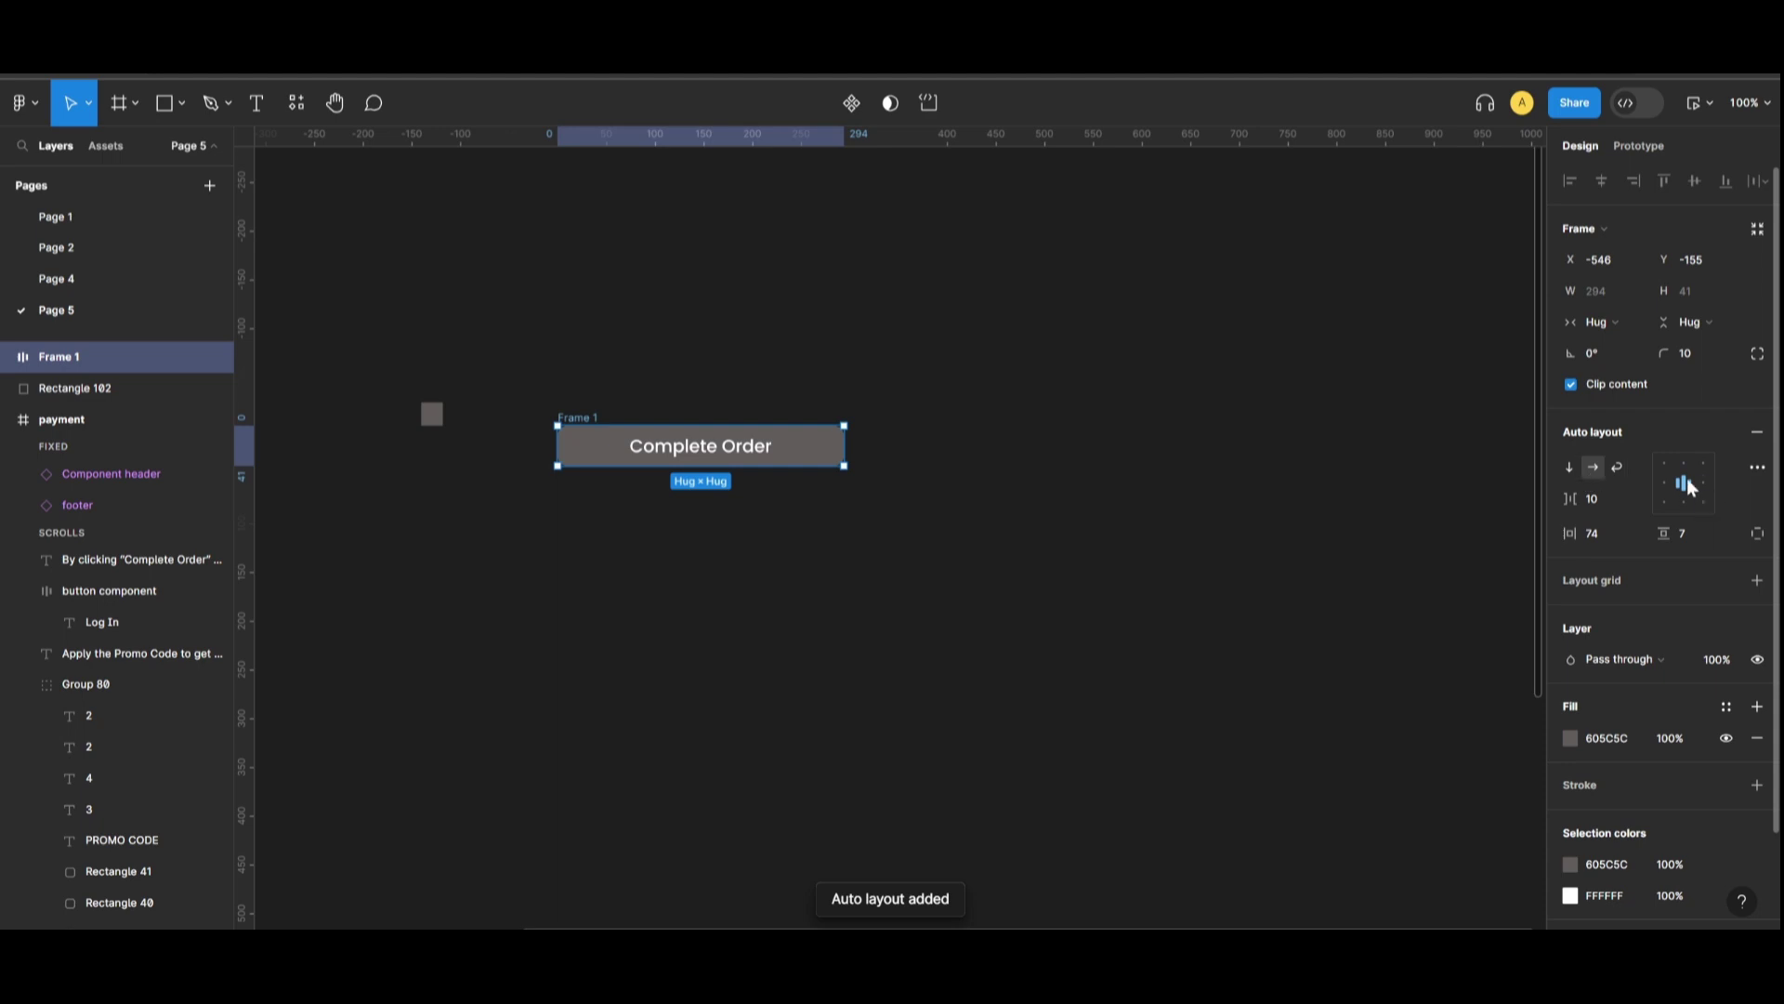
{"action": "left_click", "coordinate": [1695, 538]}
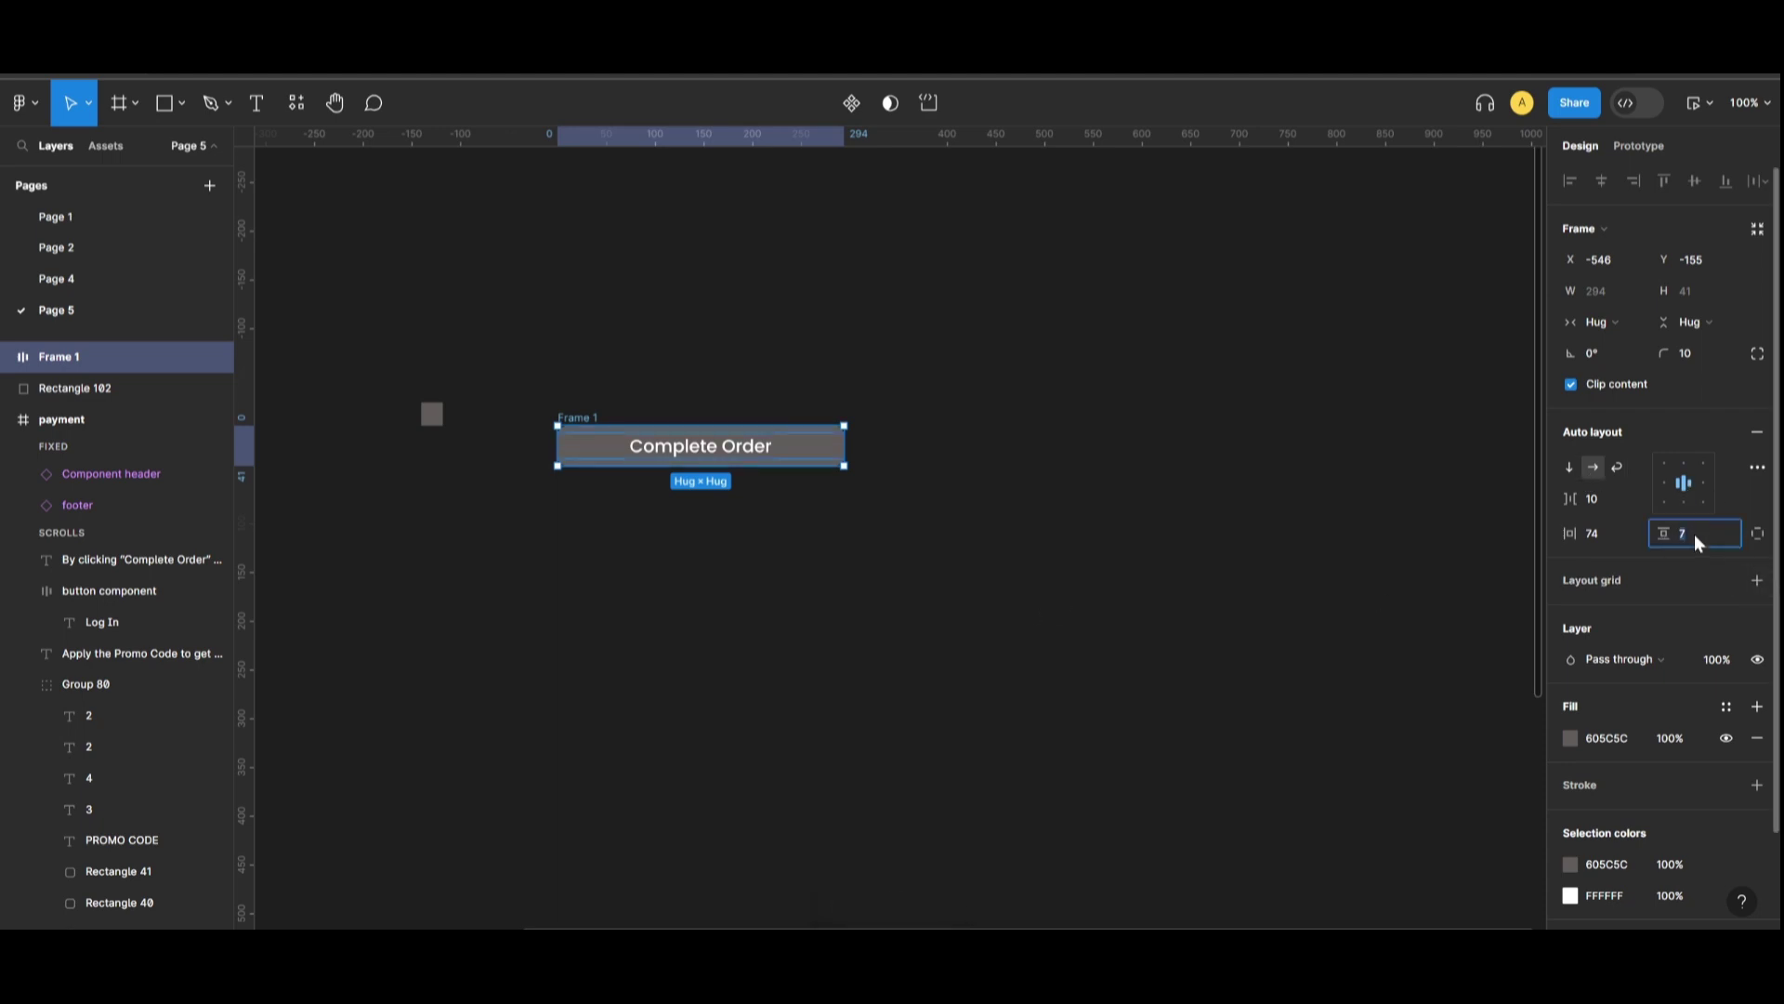
{"action": "type", "text": "9"}
{"action": "key", "text": "Return"}
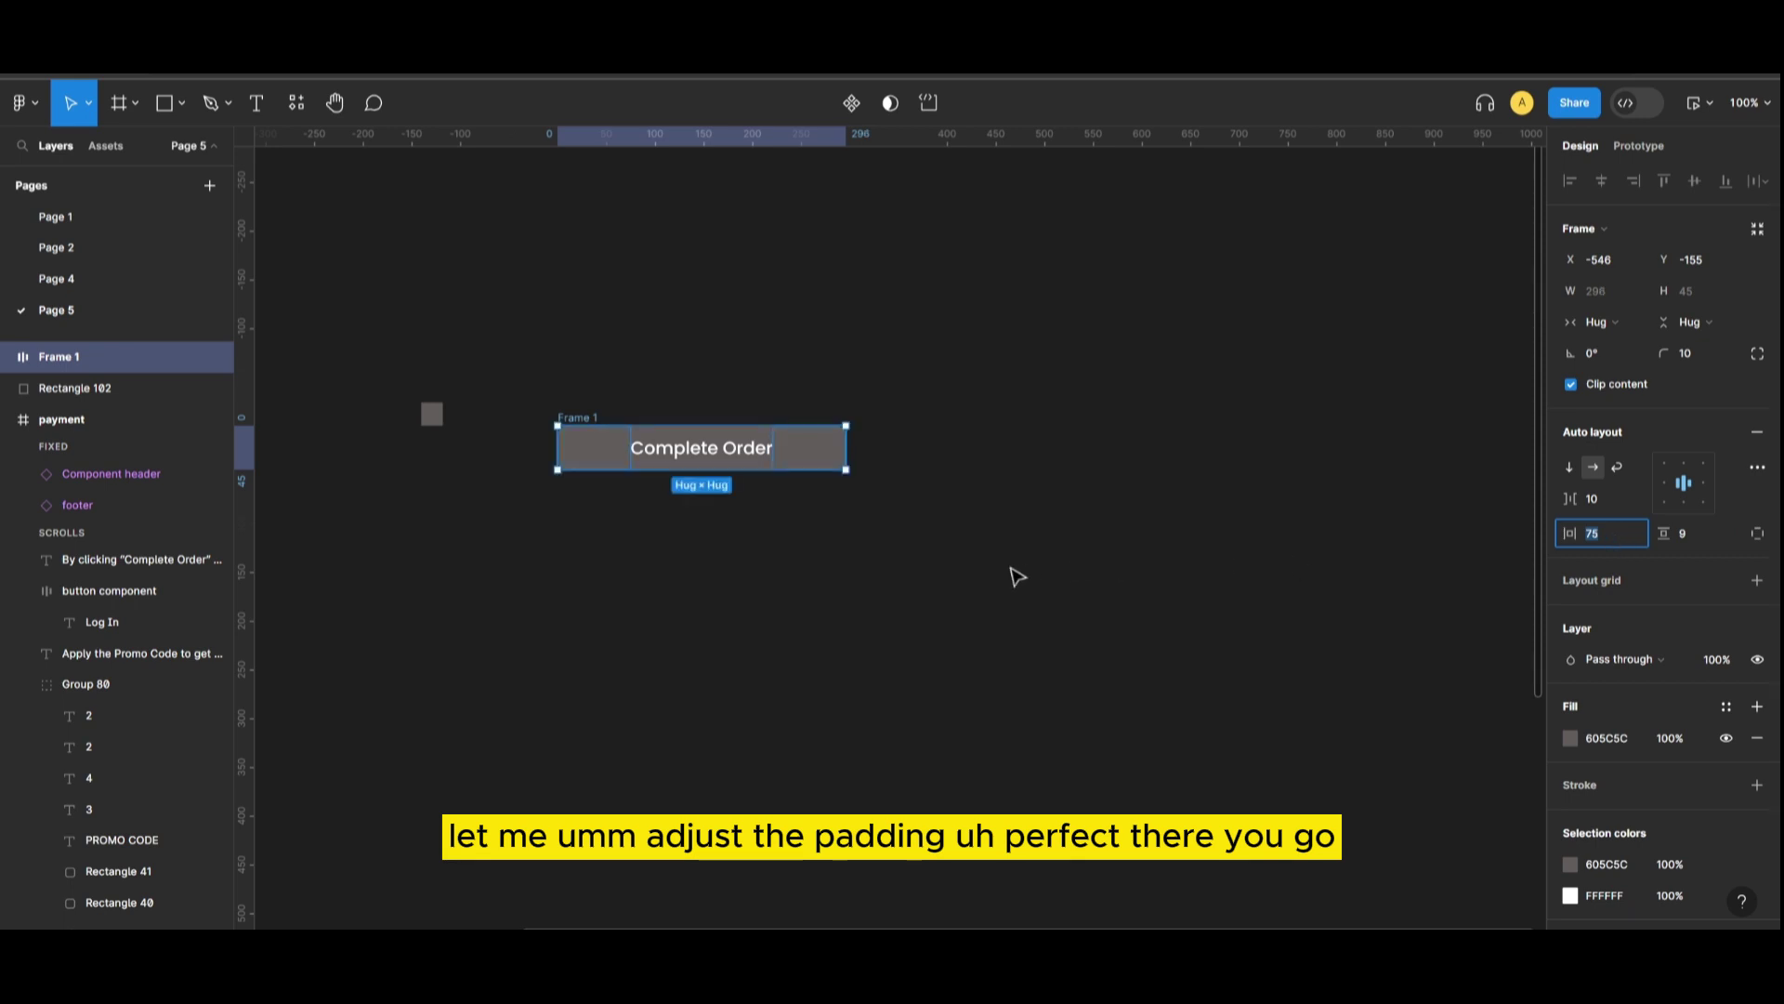
{"action": "left_click", "coordinate": [1057, 597]}
Rename the button frame to 'button1'
{"action": "left_click", "coordinate": [581, 420]}
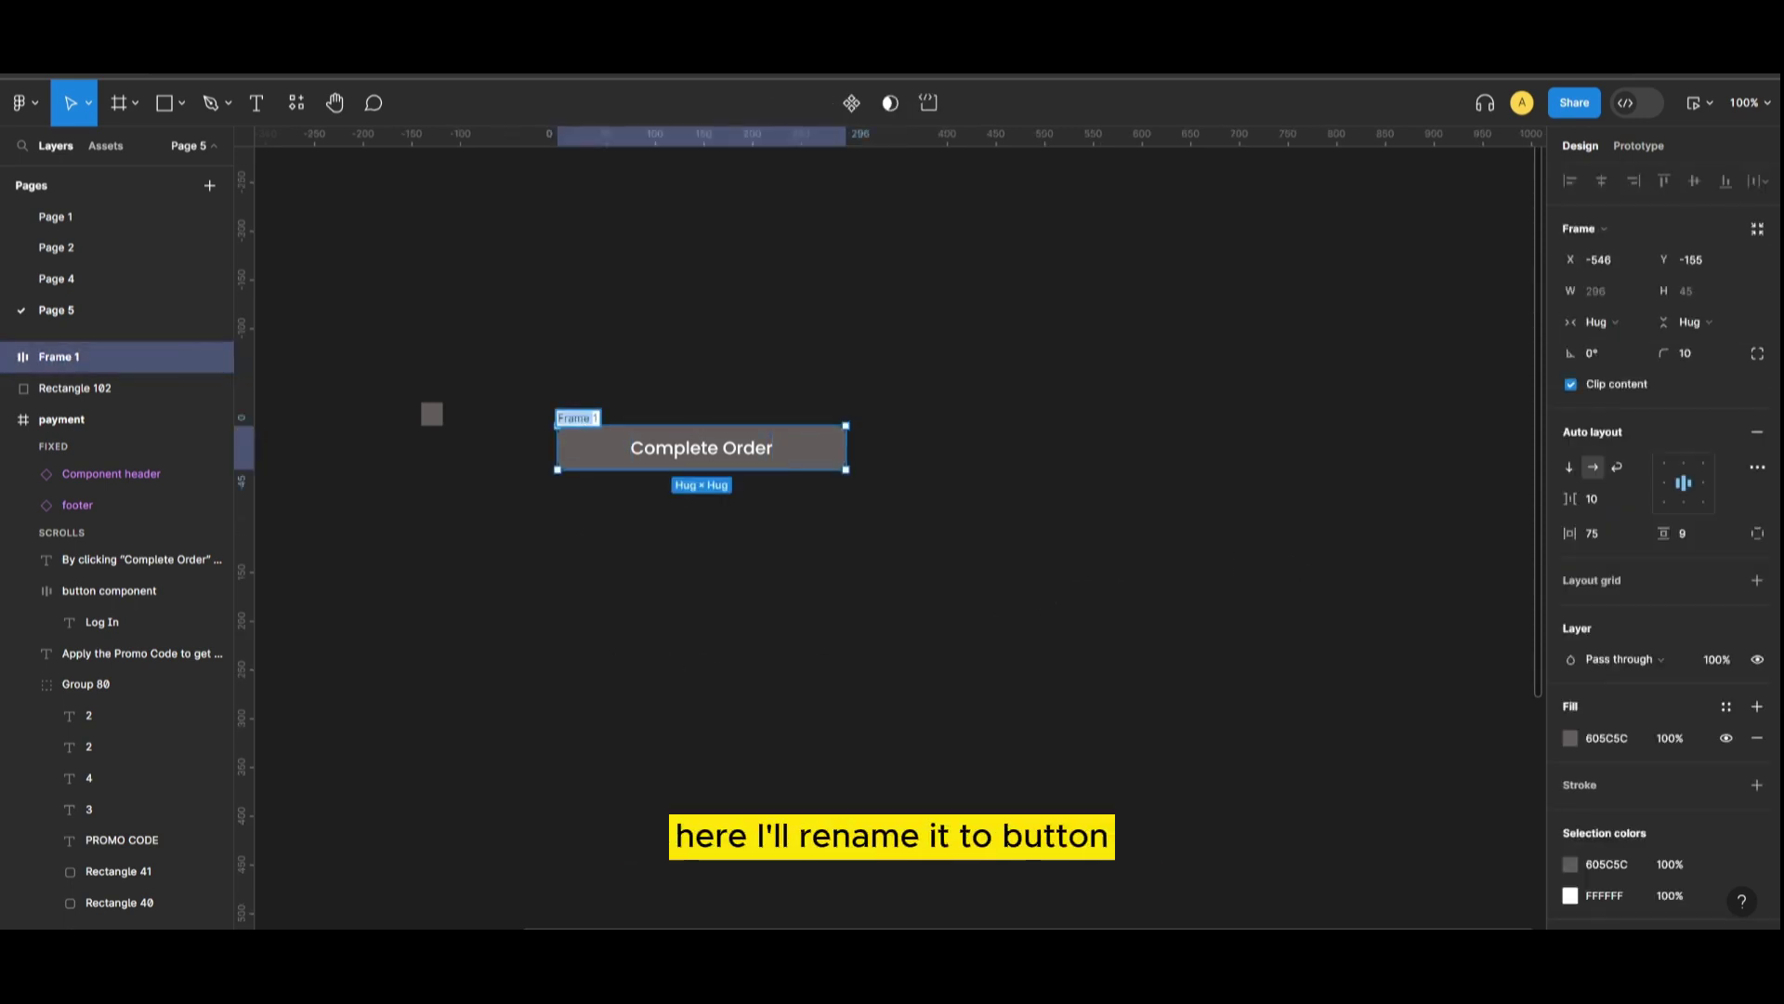
{"action": "type", "text": "bbutton1"}
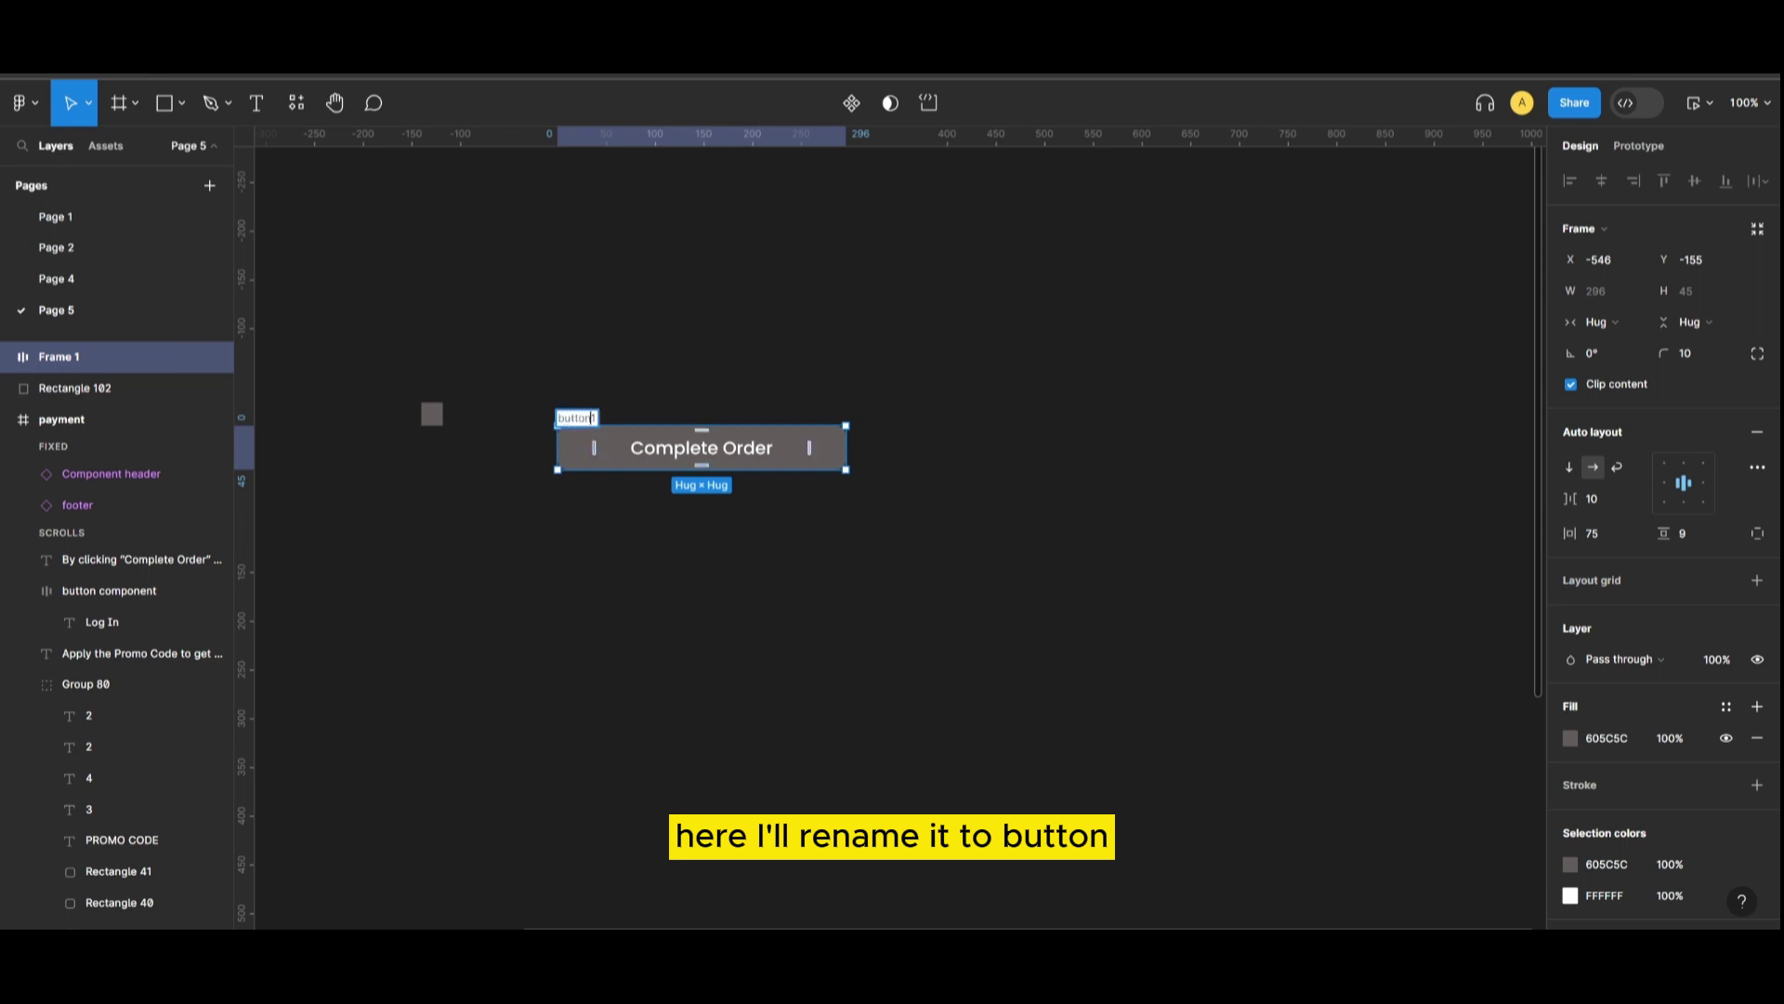
{"action": "left_click", "coordinate": [856, 630]}
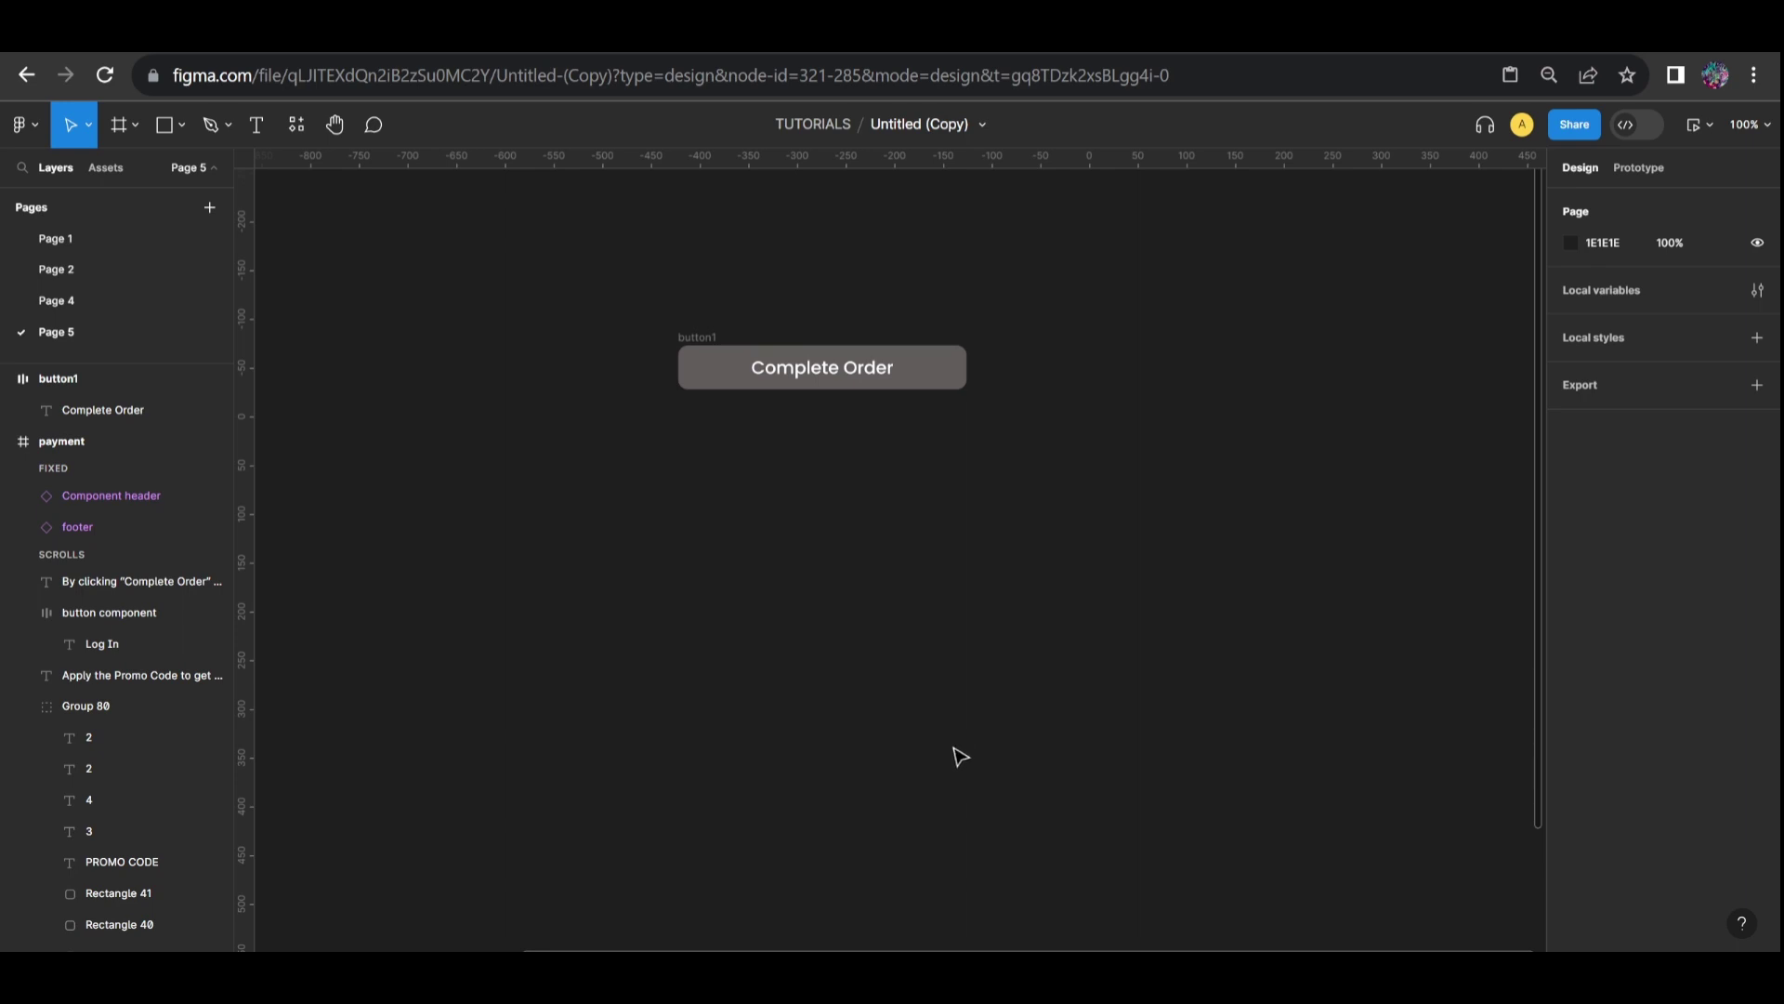
Draw a 77 × 77 circle below the Complete Order button
{"action": "left_click", "coordinate": [181, 126]}
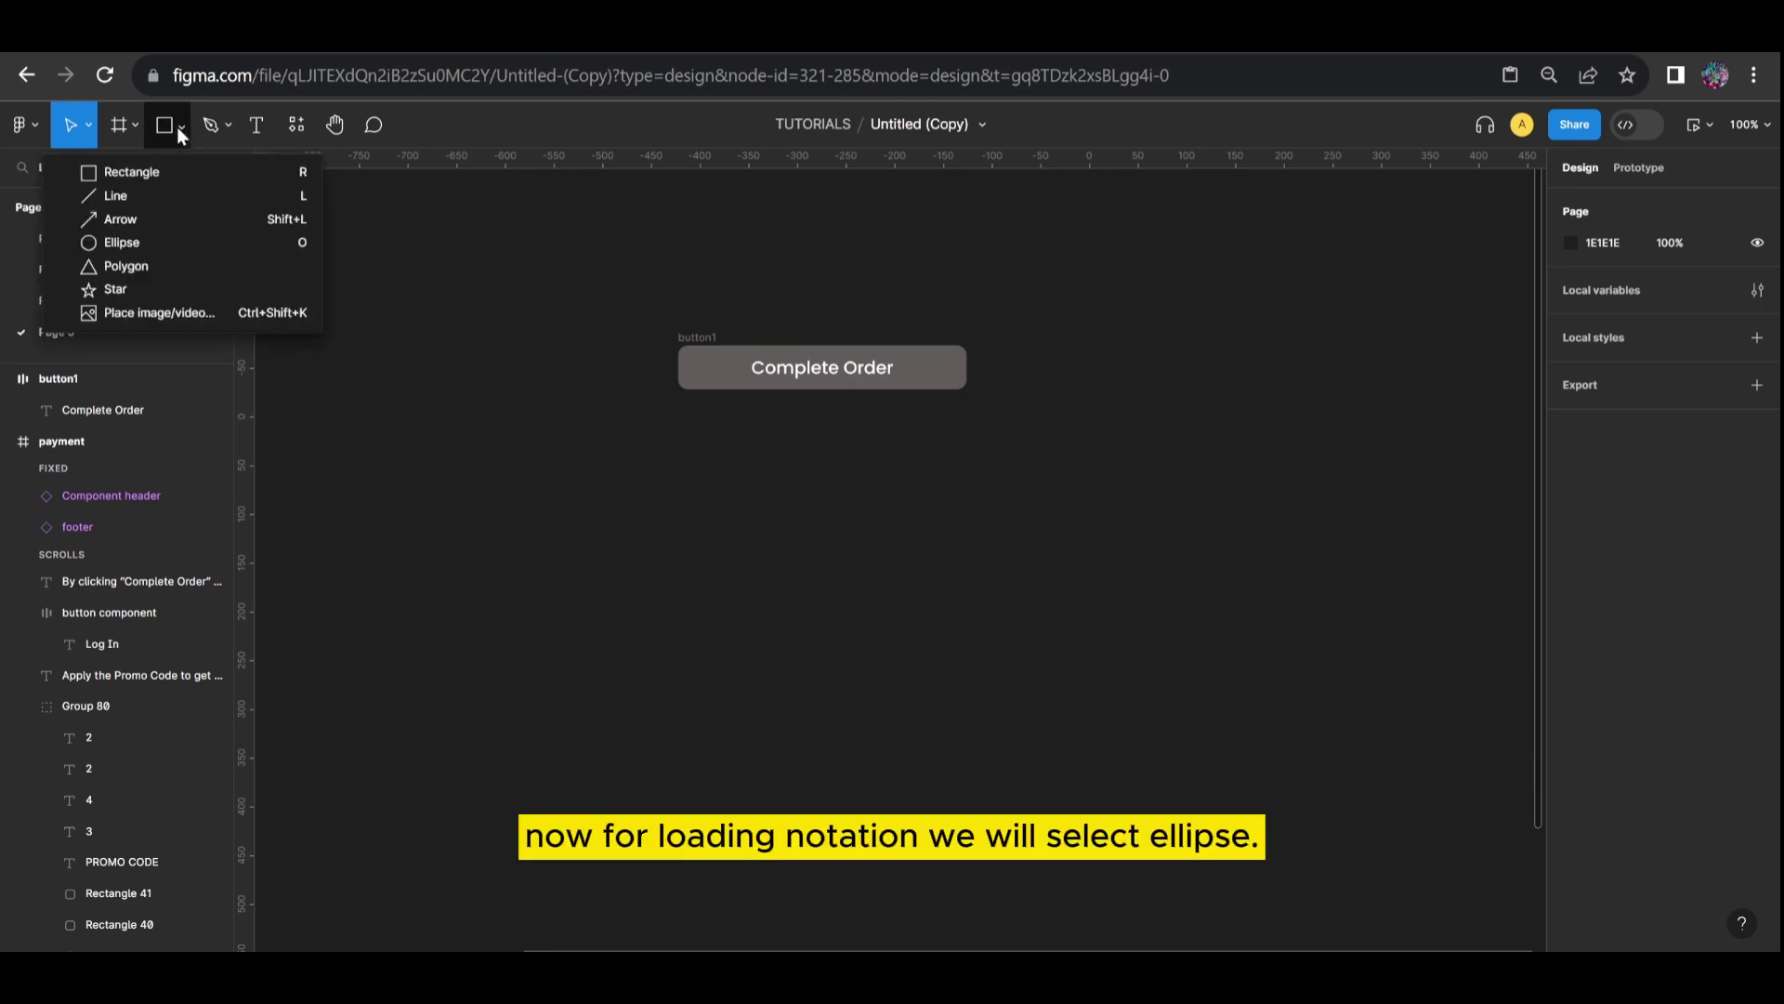
{"action": "left_click", "coordinate": [165, 240]}
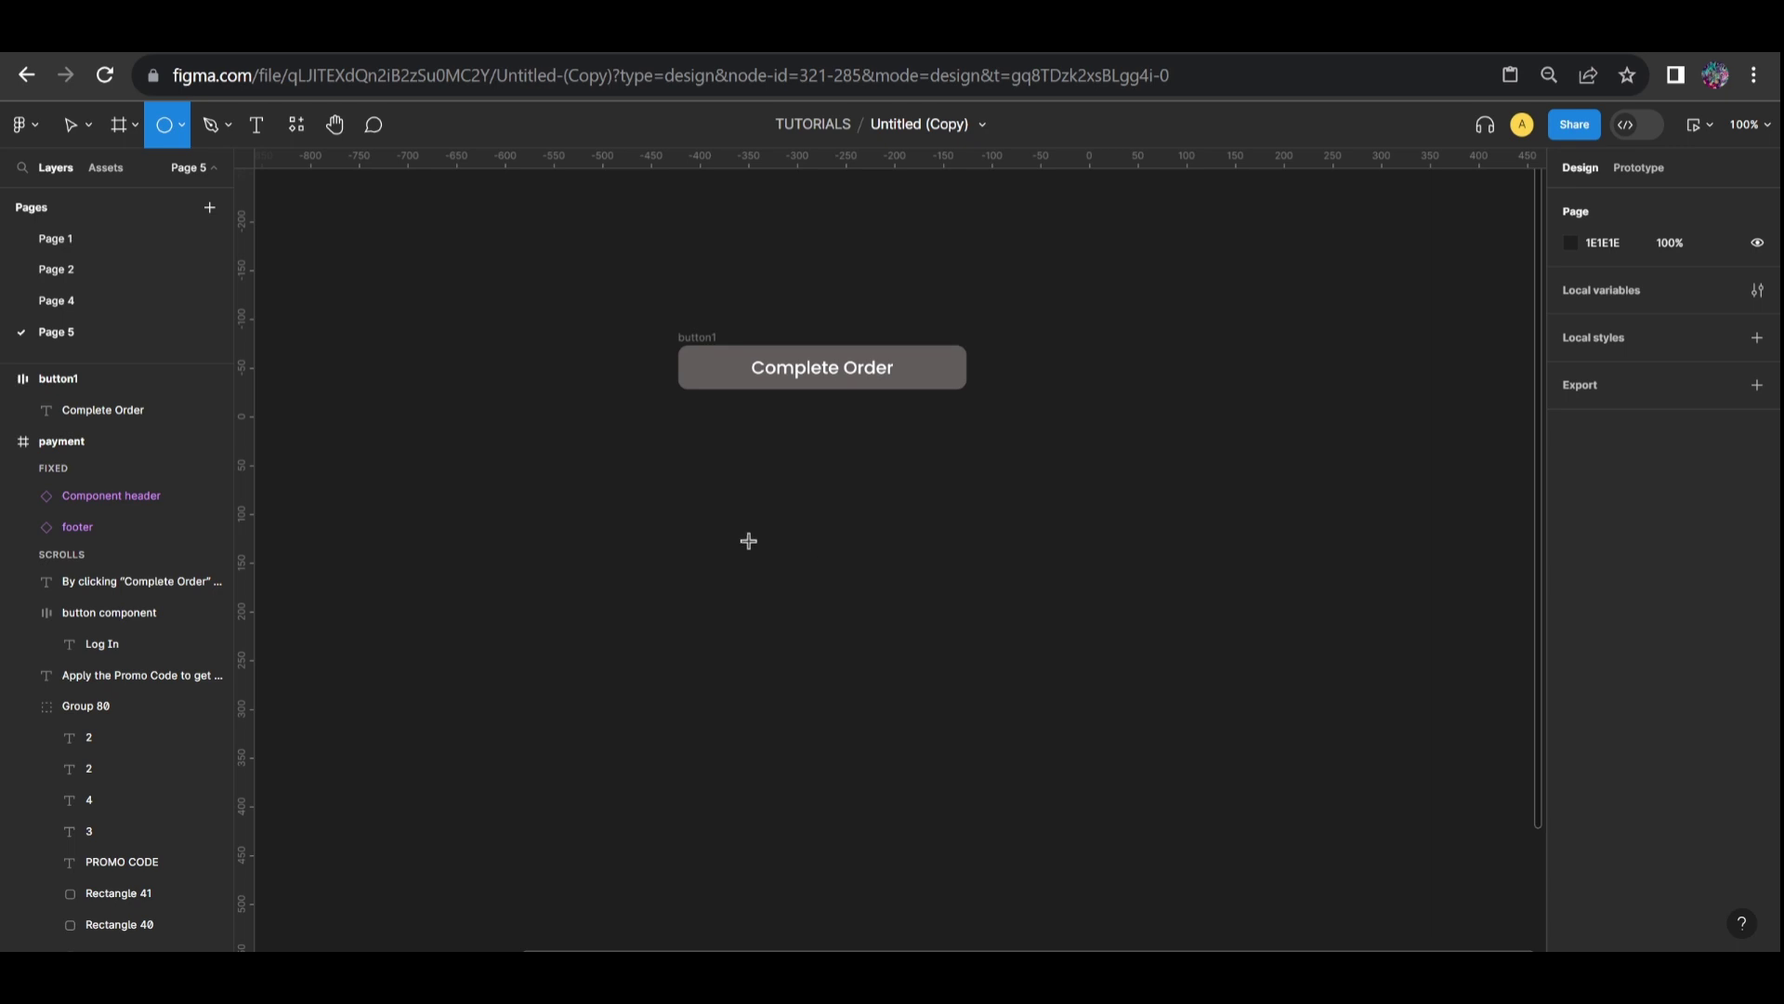
{"action": "left_click_drag", "start_coordinate": [748, 540], "coordinate": [823, 608]}
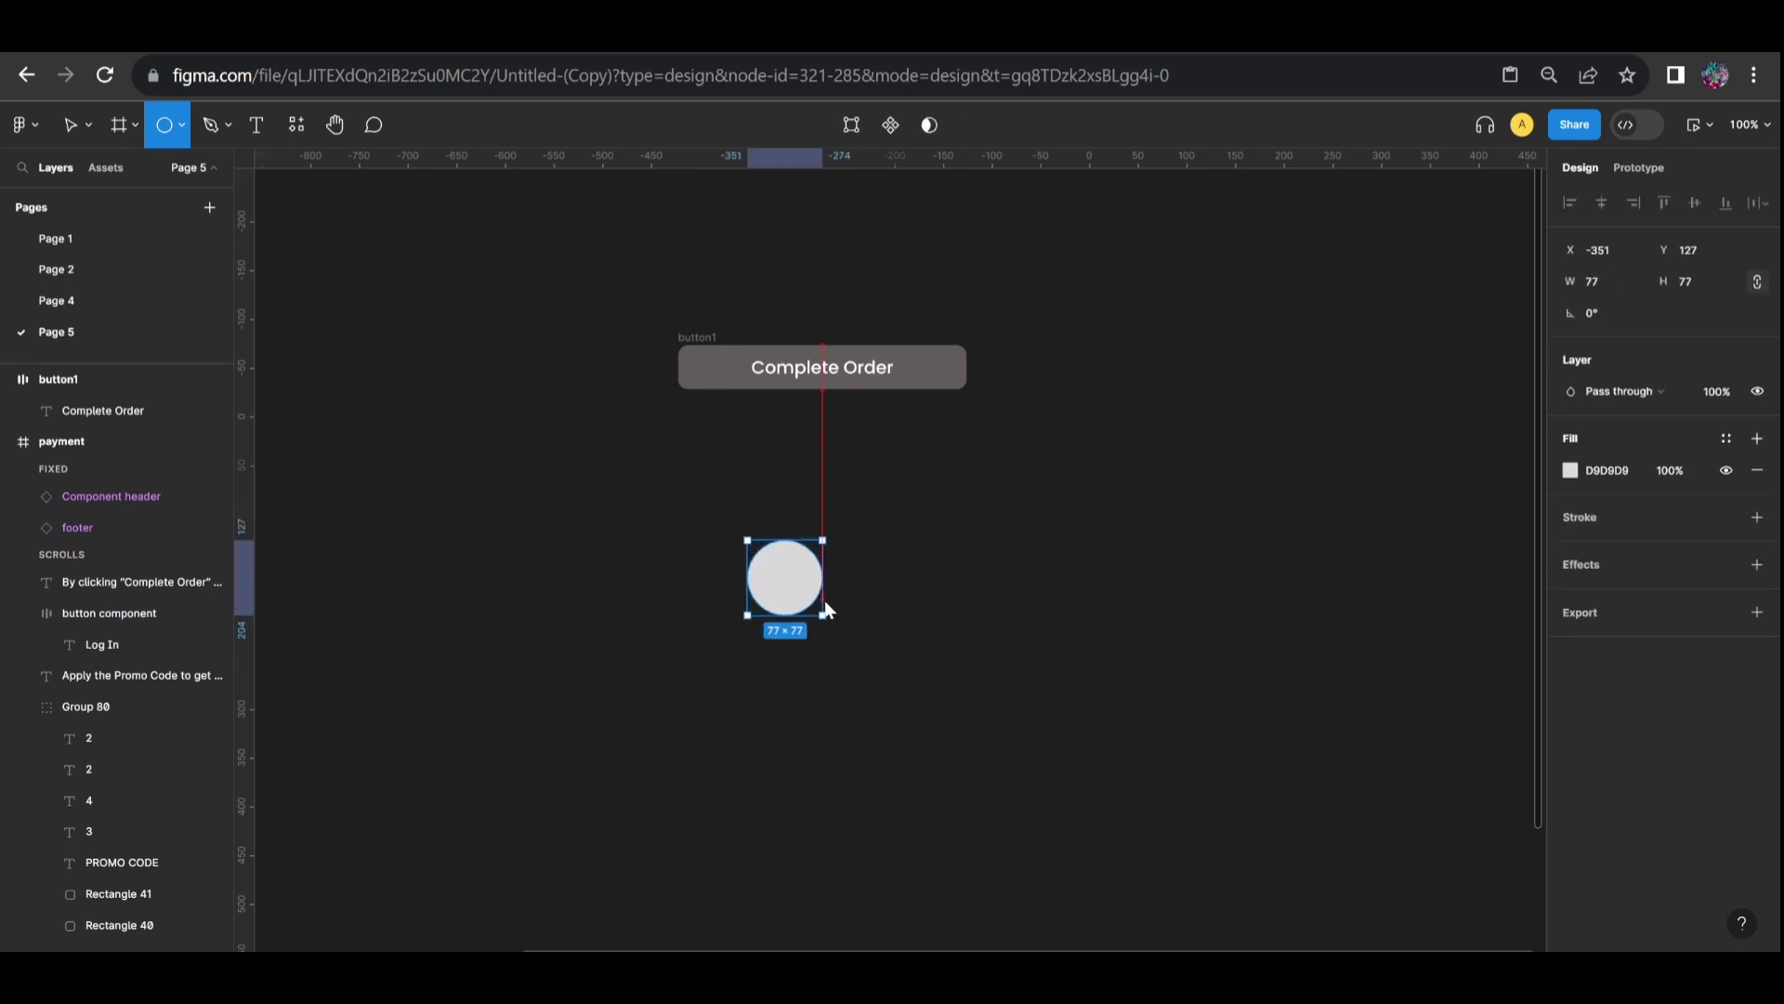
{"action": "left_click_drag", "start_coordinate": [826, 604], "coordinate": [826, 602]}
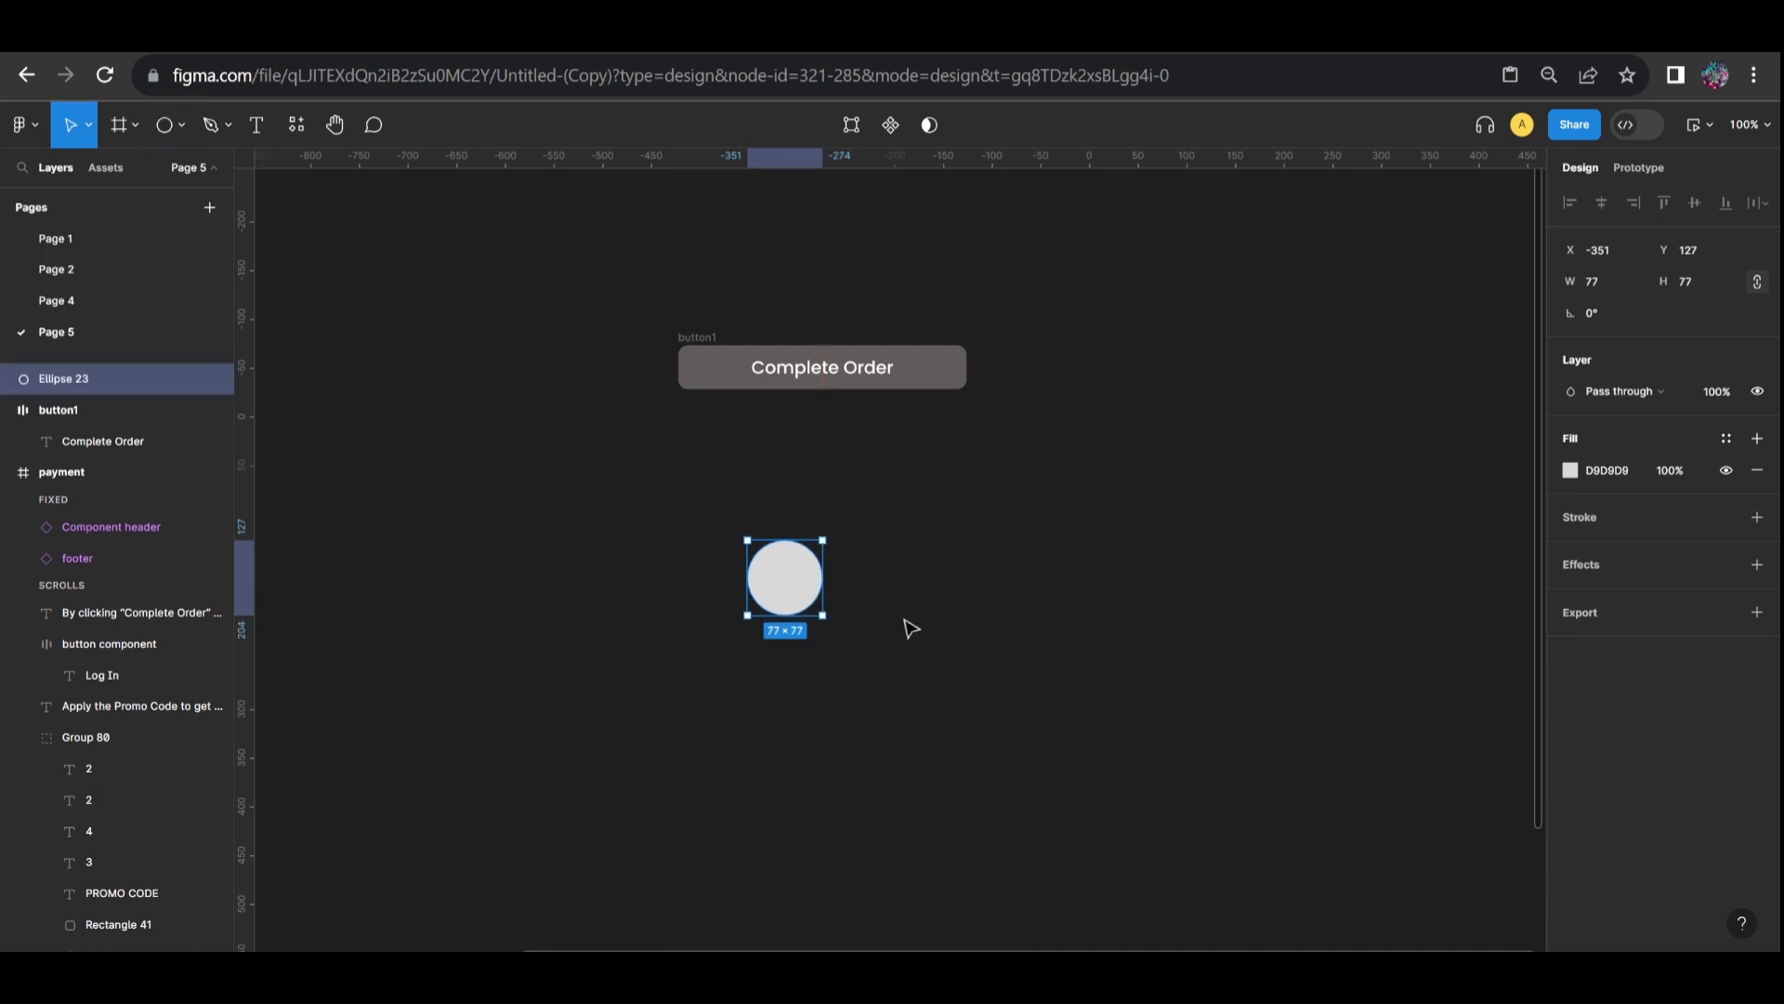
Turn the circle into a full ring with a 76.72% inner radius using the arc handles
{"action": "key", "text": "ctrl+plus"}
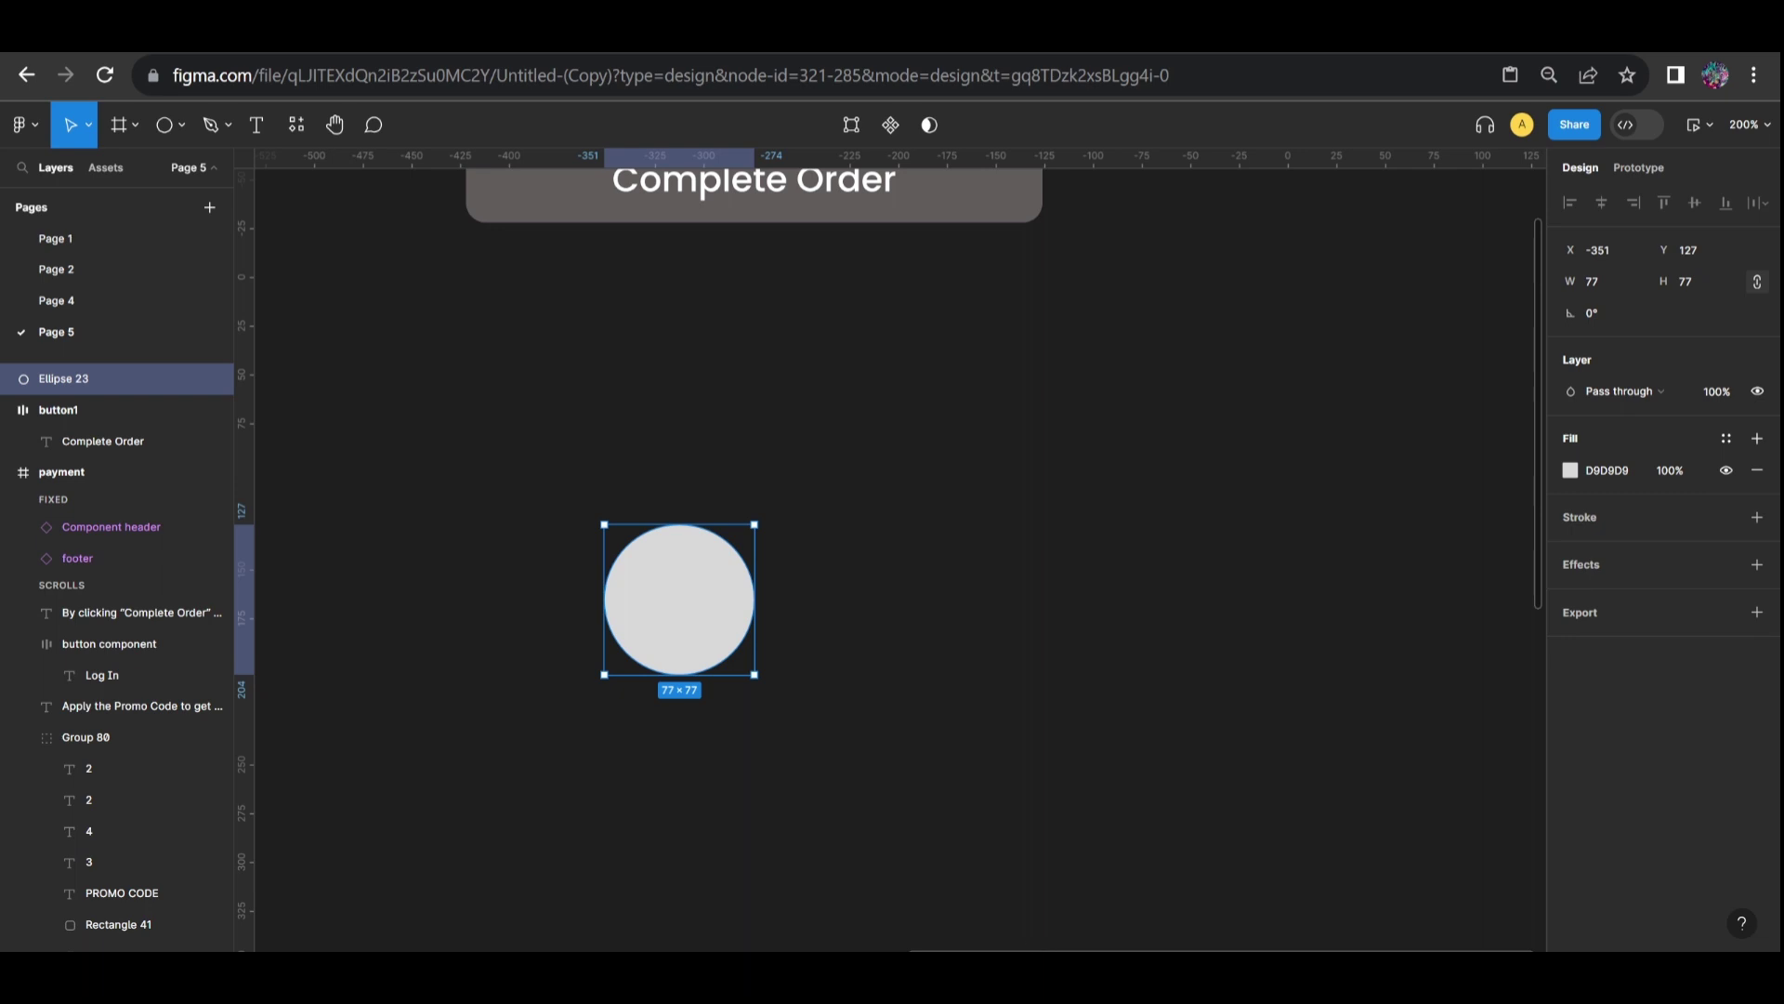
{"action": "scroll", "coordinate": [895, 604], "scroll_direction": "left", "scroll_amount": 3}
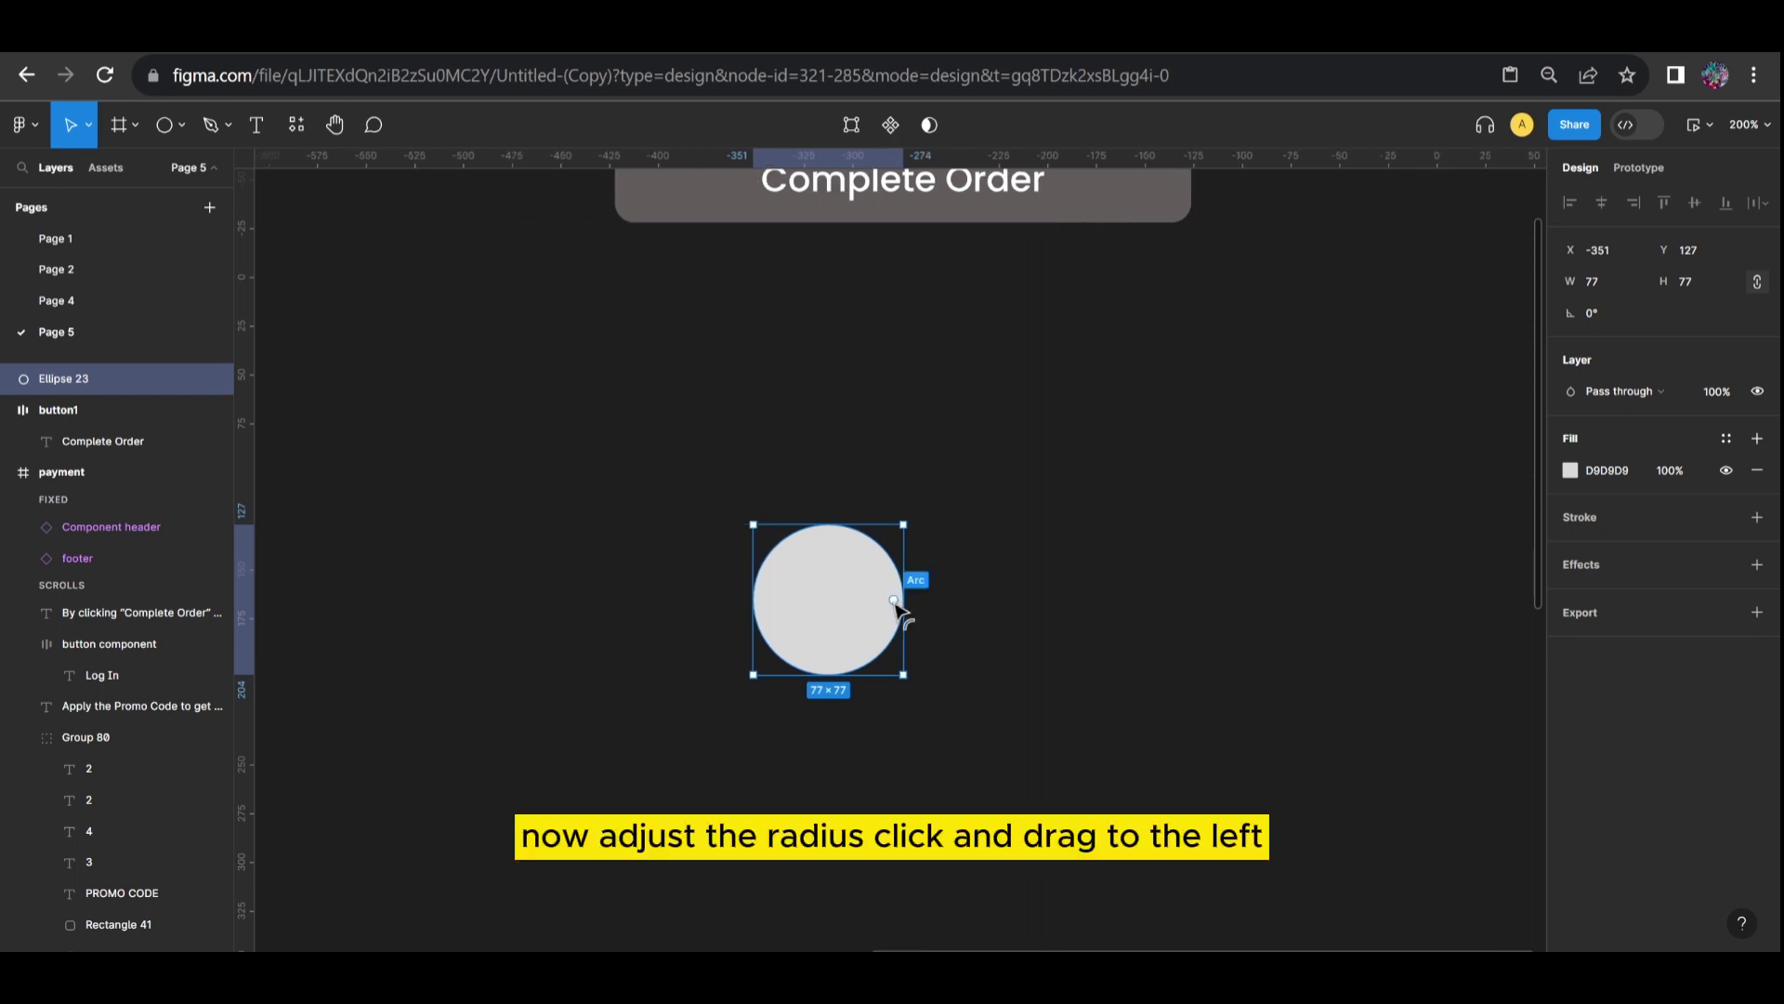
{"action": "left_click_drag", "start_coordinate": [894, 601], "coordinate": [787, 638]}
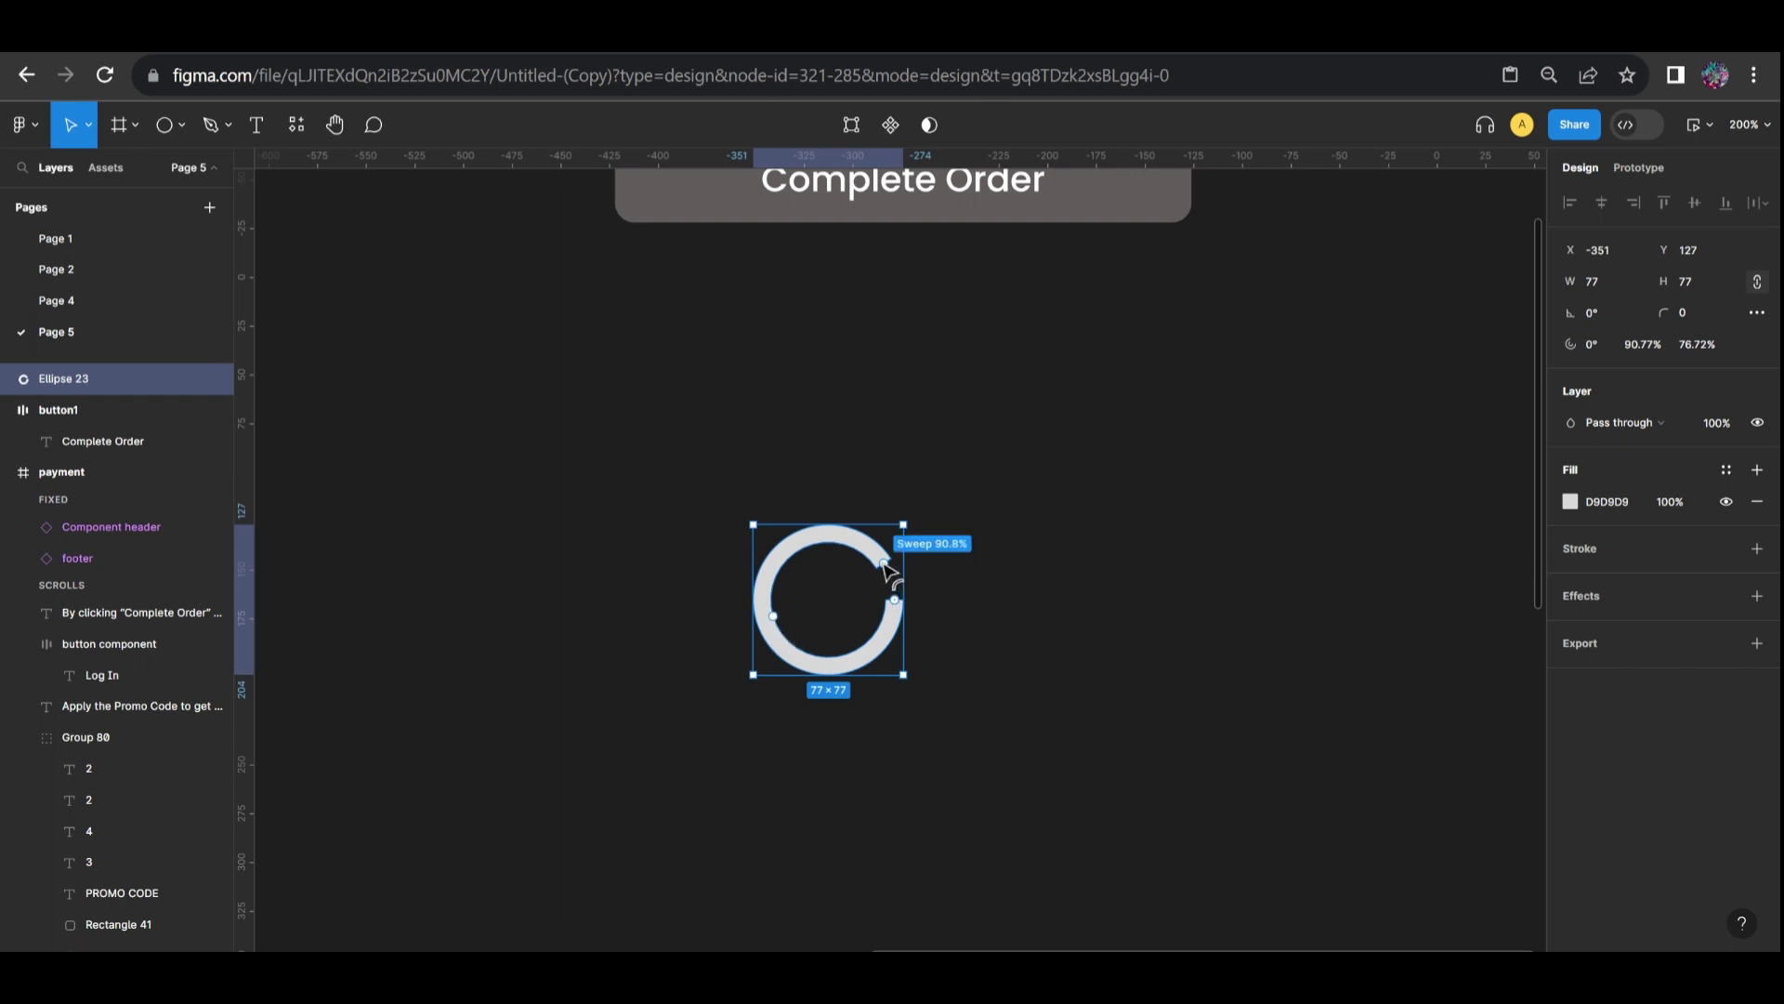
{"action": "left_click_drag", "start_coordinate": [884, 567], "coordinate": [895, 604]}
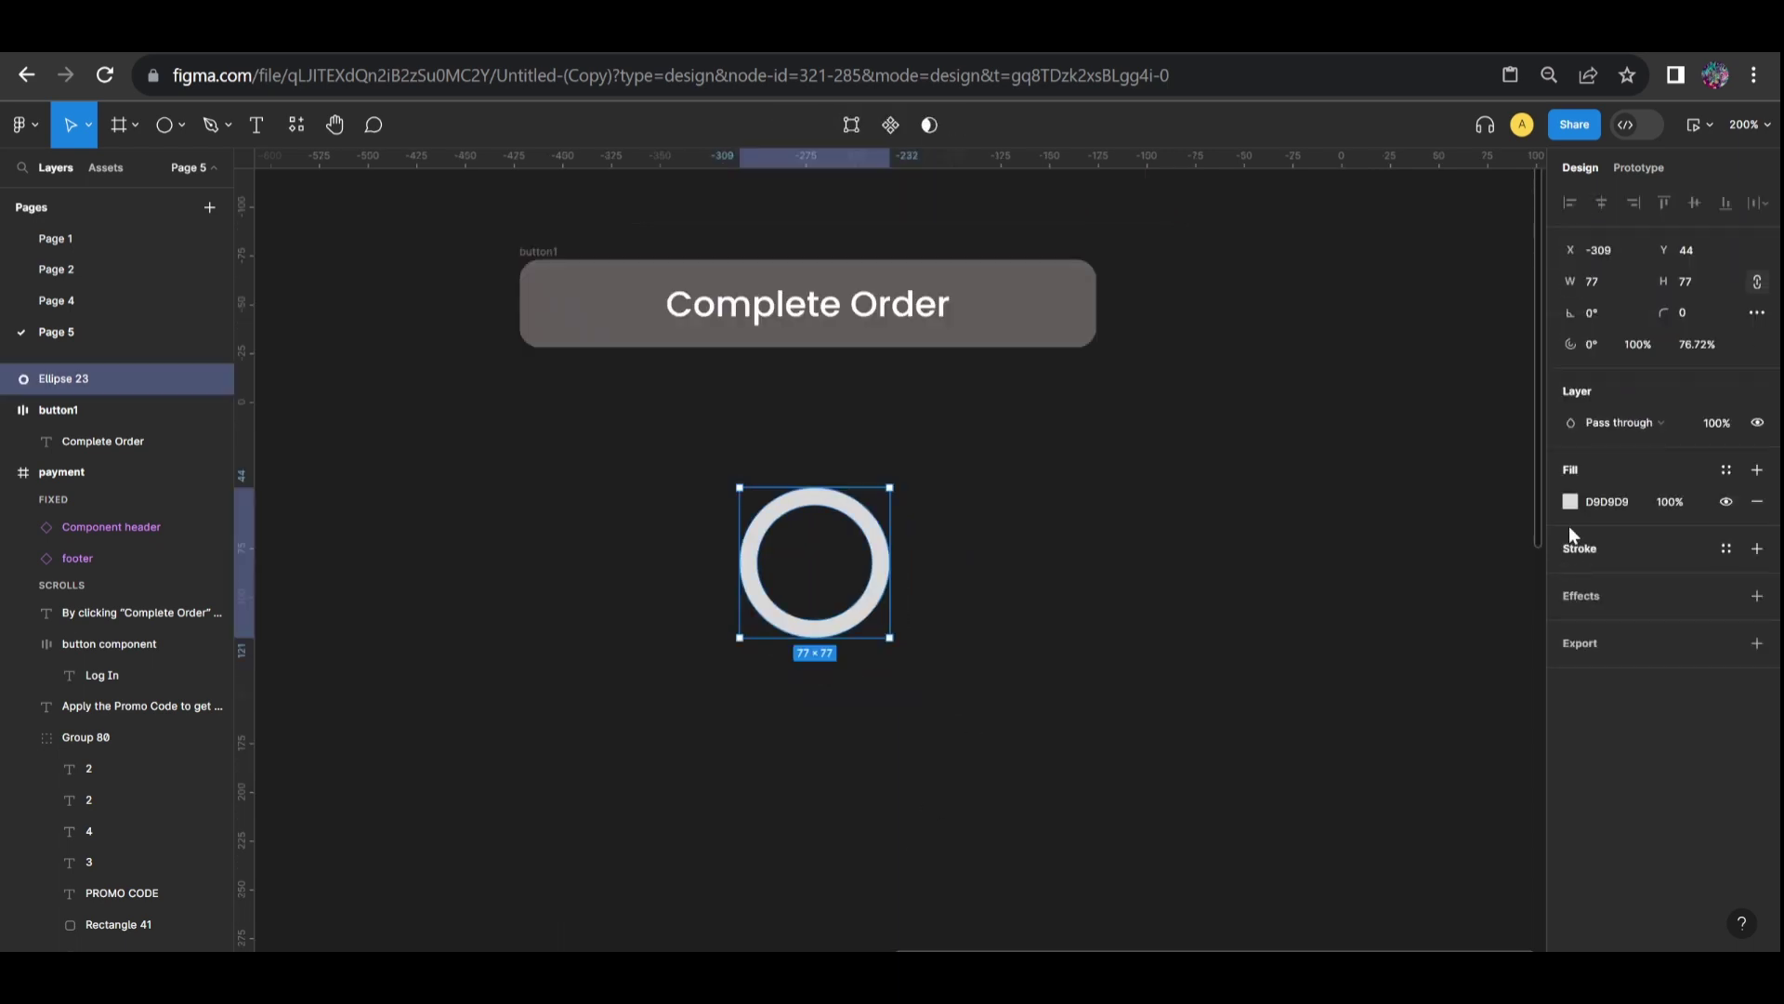
Give the ring an angular gradient fill
{"action": "left_click", "coordinate": [1570, 507]}
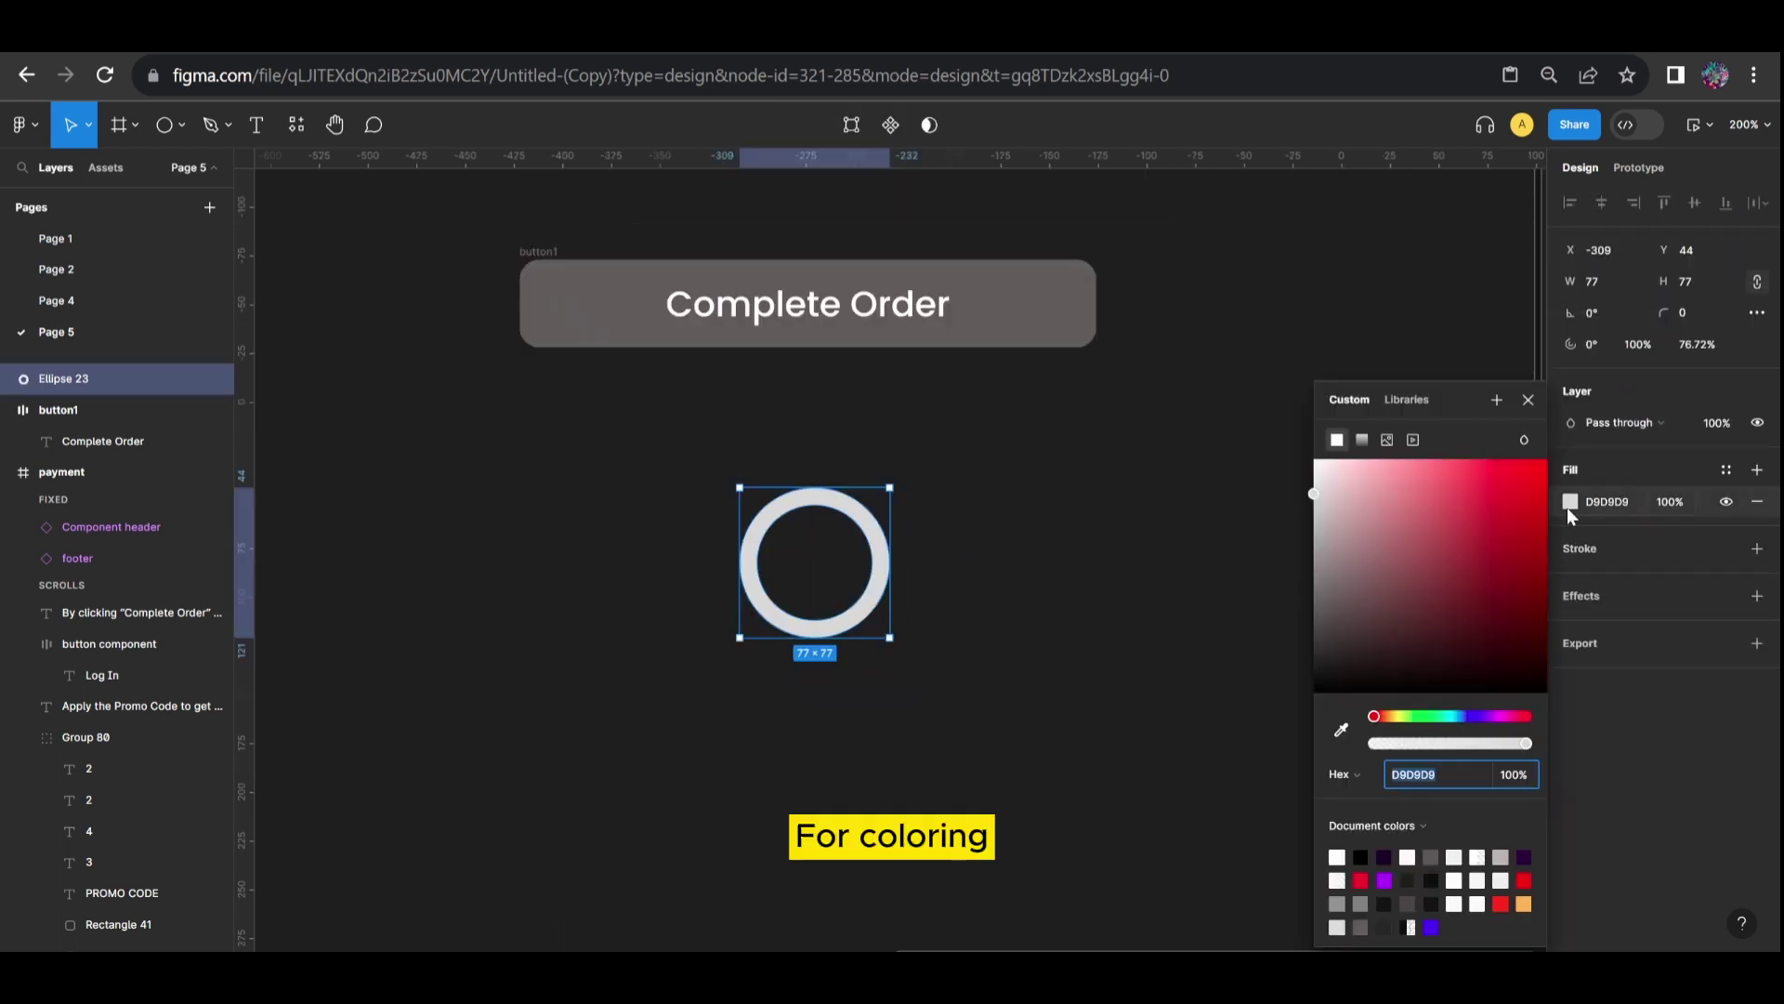
{"action": "left_click", "coordinate": [1360, 439]}
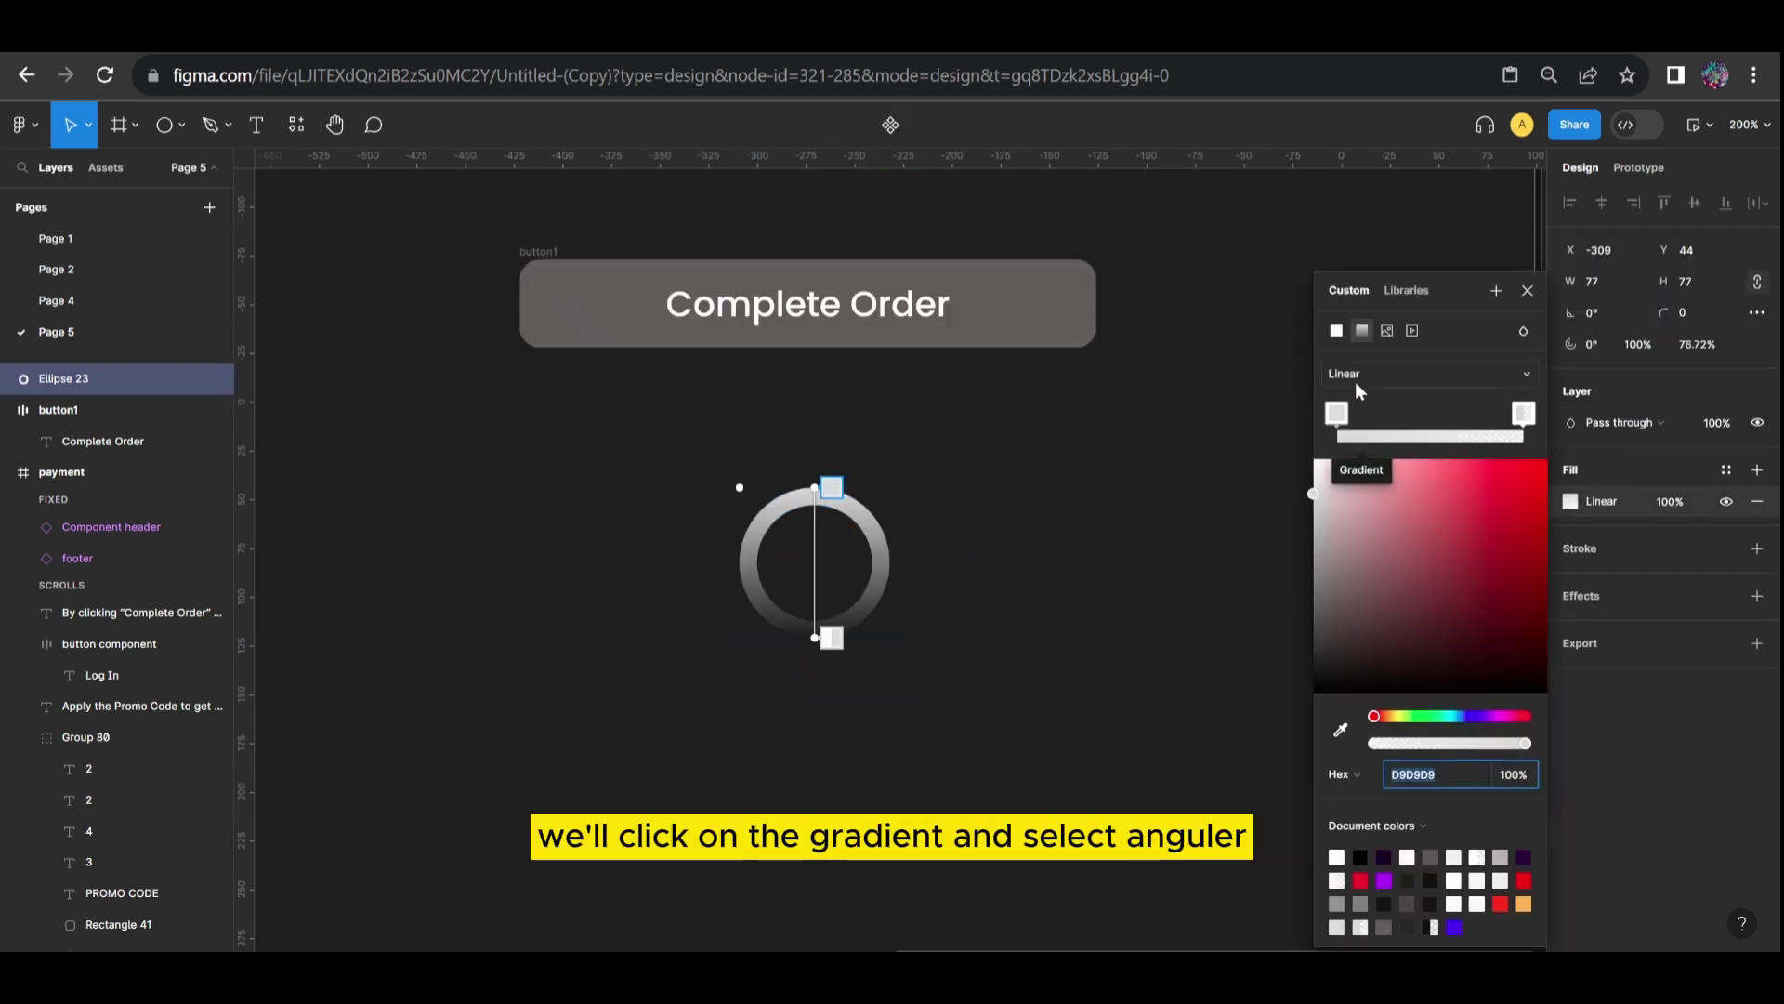
{"action": "left_click", "coordinate": [1355, 370]}
{"action": "left_click", "coordinate": [1371, 417]}
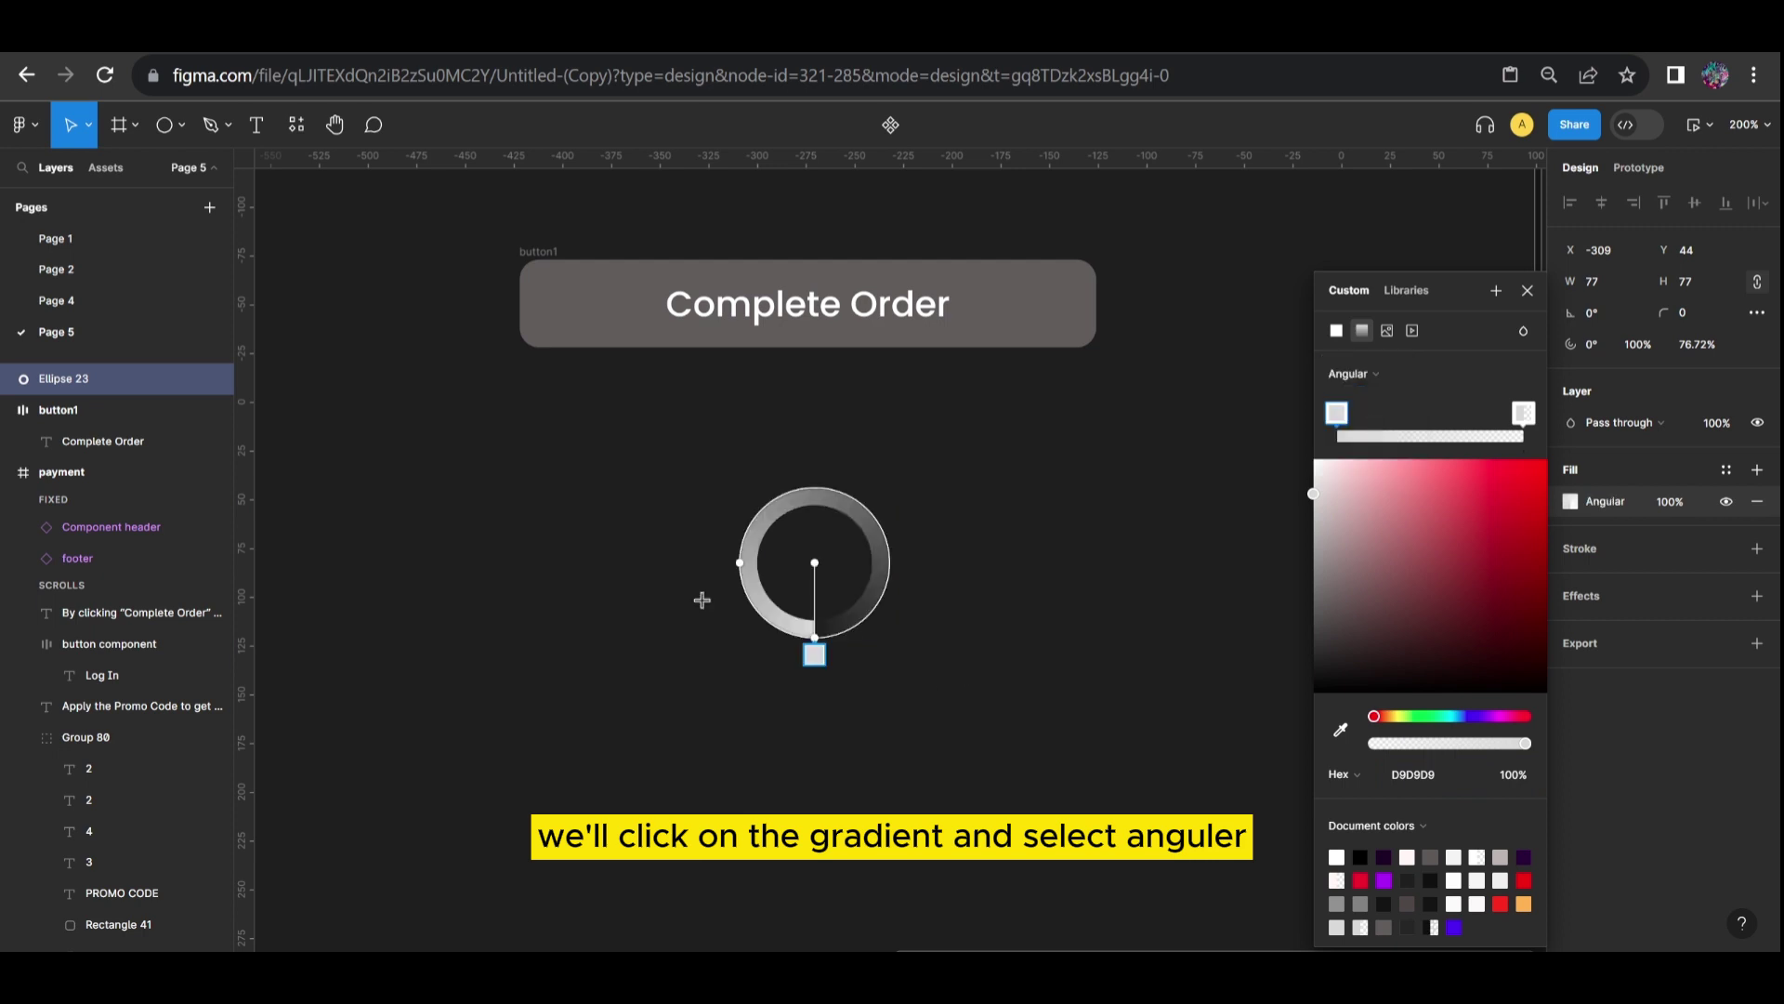
{"action": "left_click", "coordinate": [978, 610]}
Shrink the ring to about 32 × 32 so it resembles a spinner
{"action": "left_click", "coordinate": [1049, 599]}
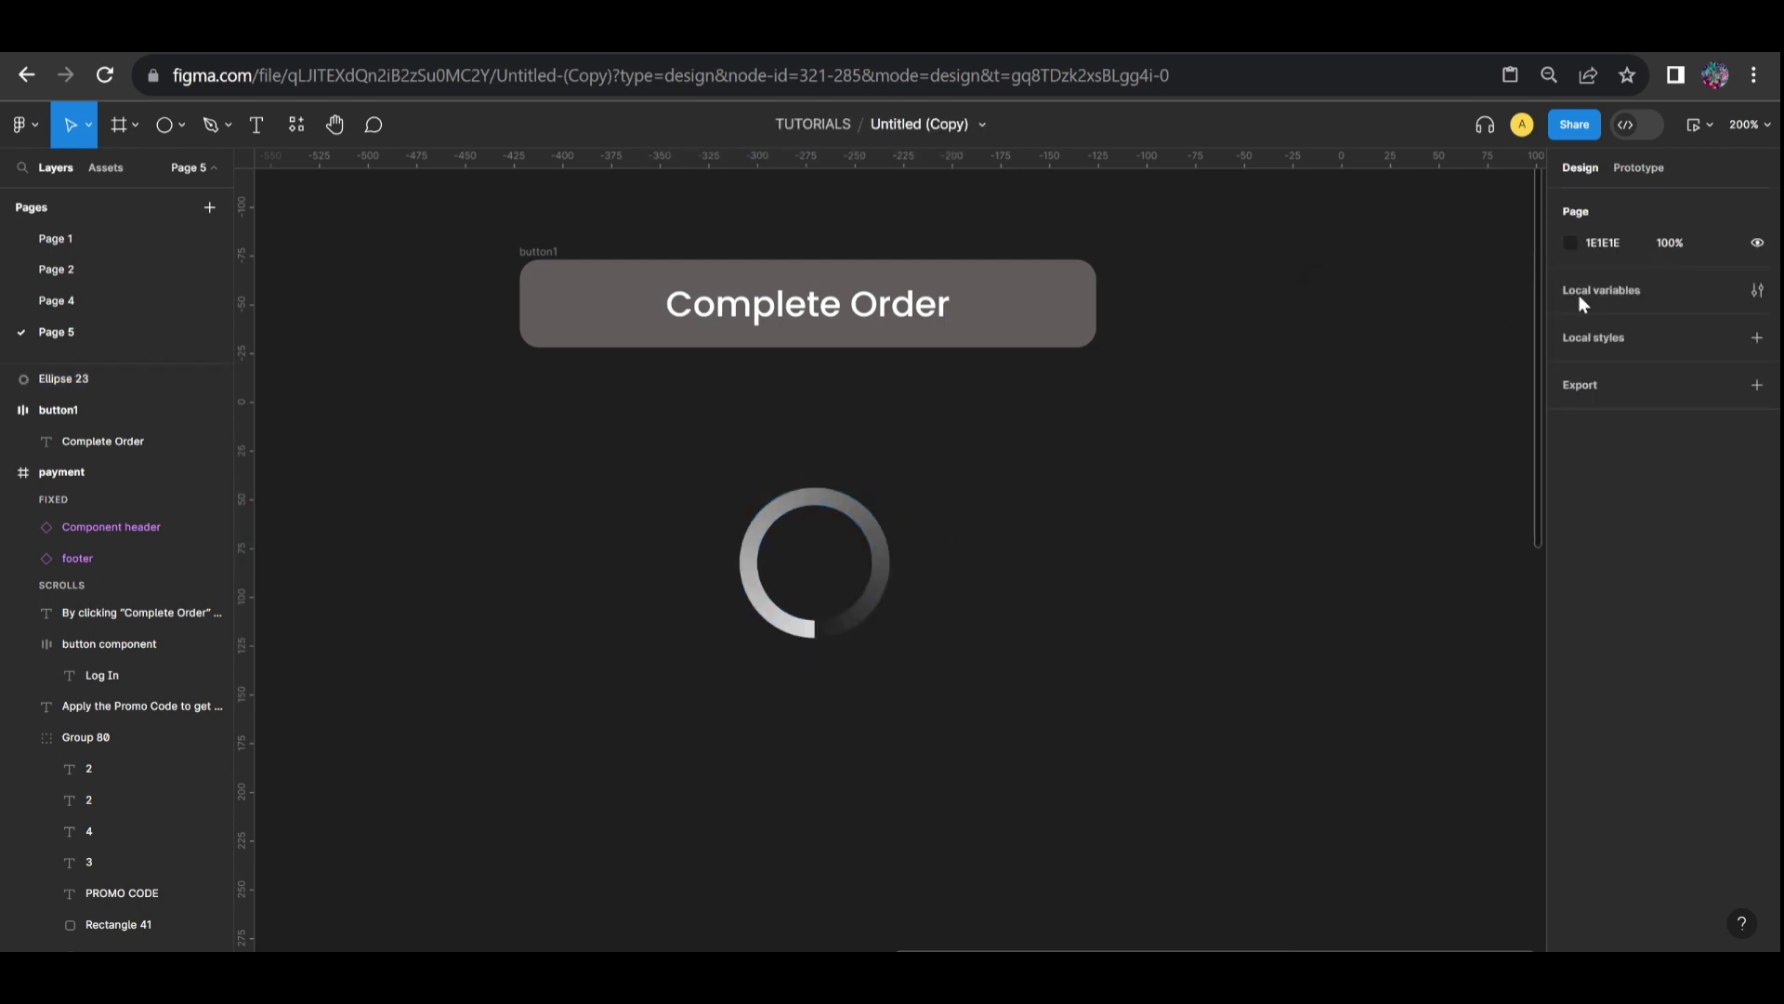
{"action": "left_click", "coordinate": [868, 610]}
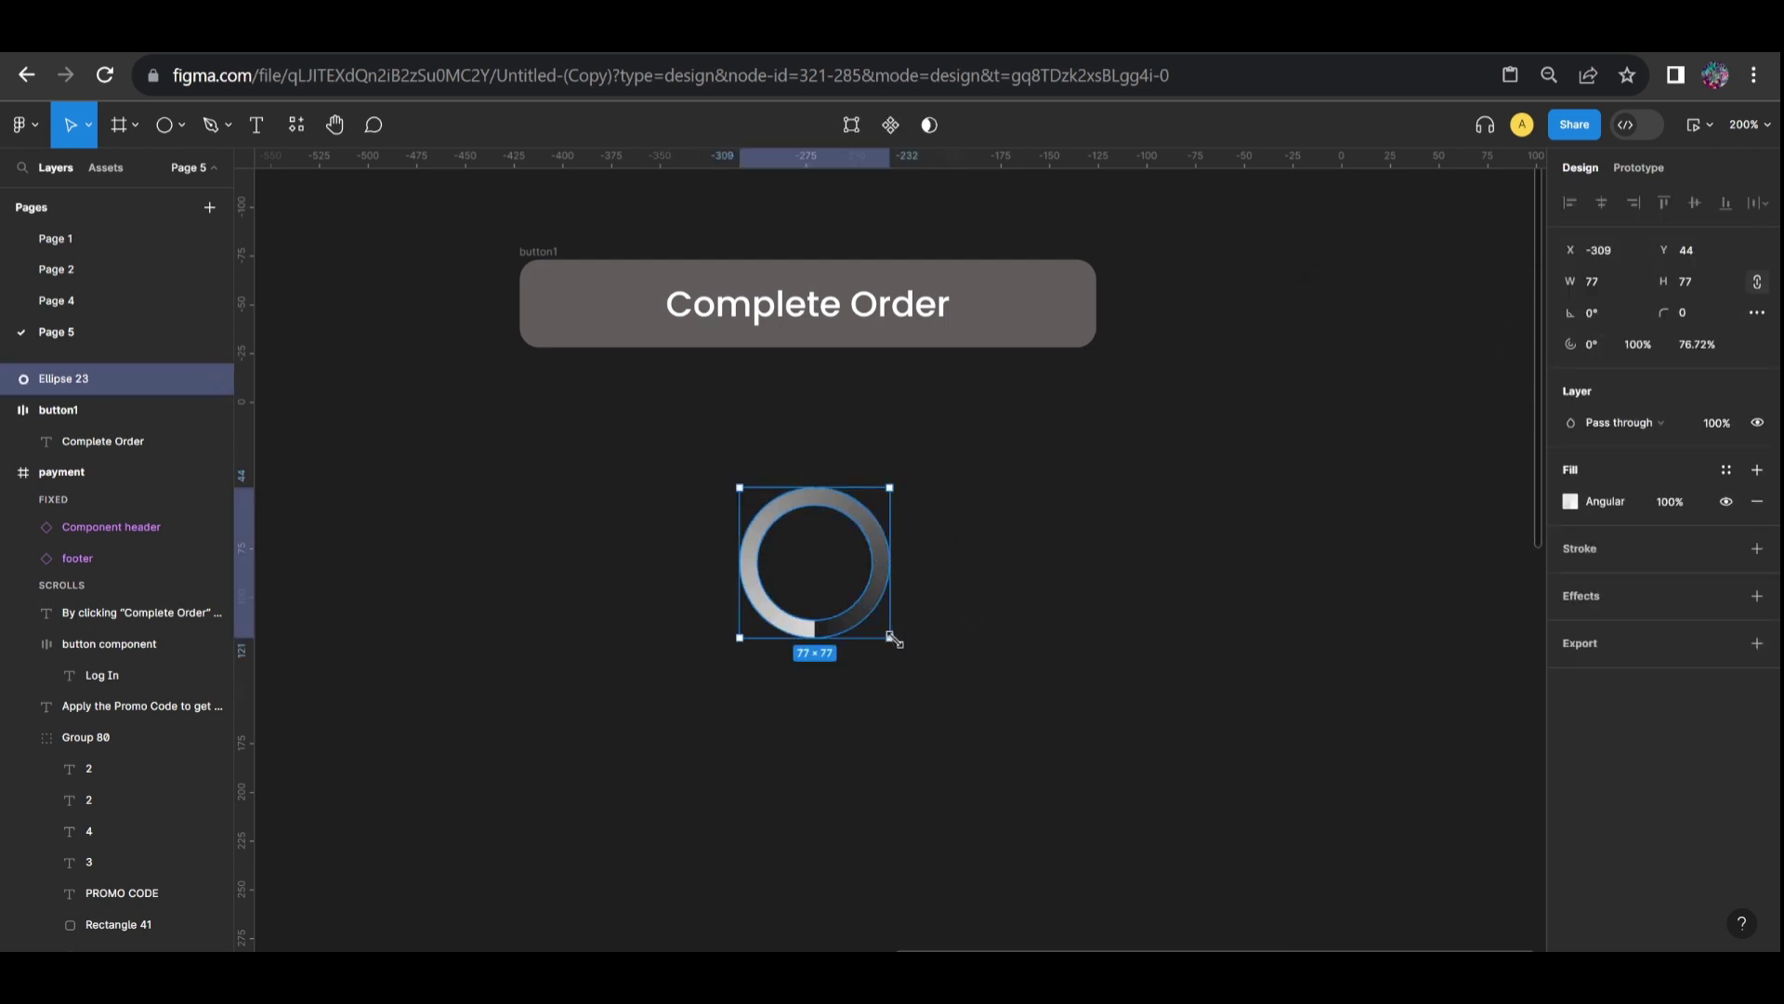
{"action": "left_click_drag", "start_coordinate": [894, 641], "coordinate": [1188, 638]}
Duplicate the button1 frame below the original
{"action": "left_click", "coordinate": [809, 548]}
{"action": "left_click", "coordinate": [534, 257]}
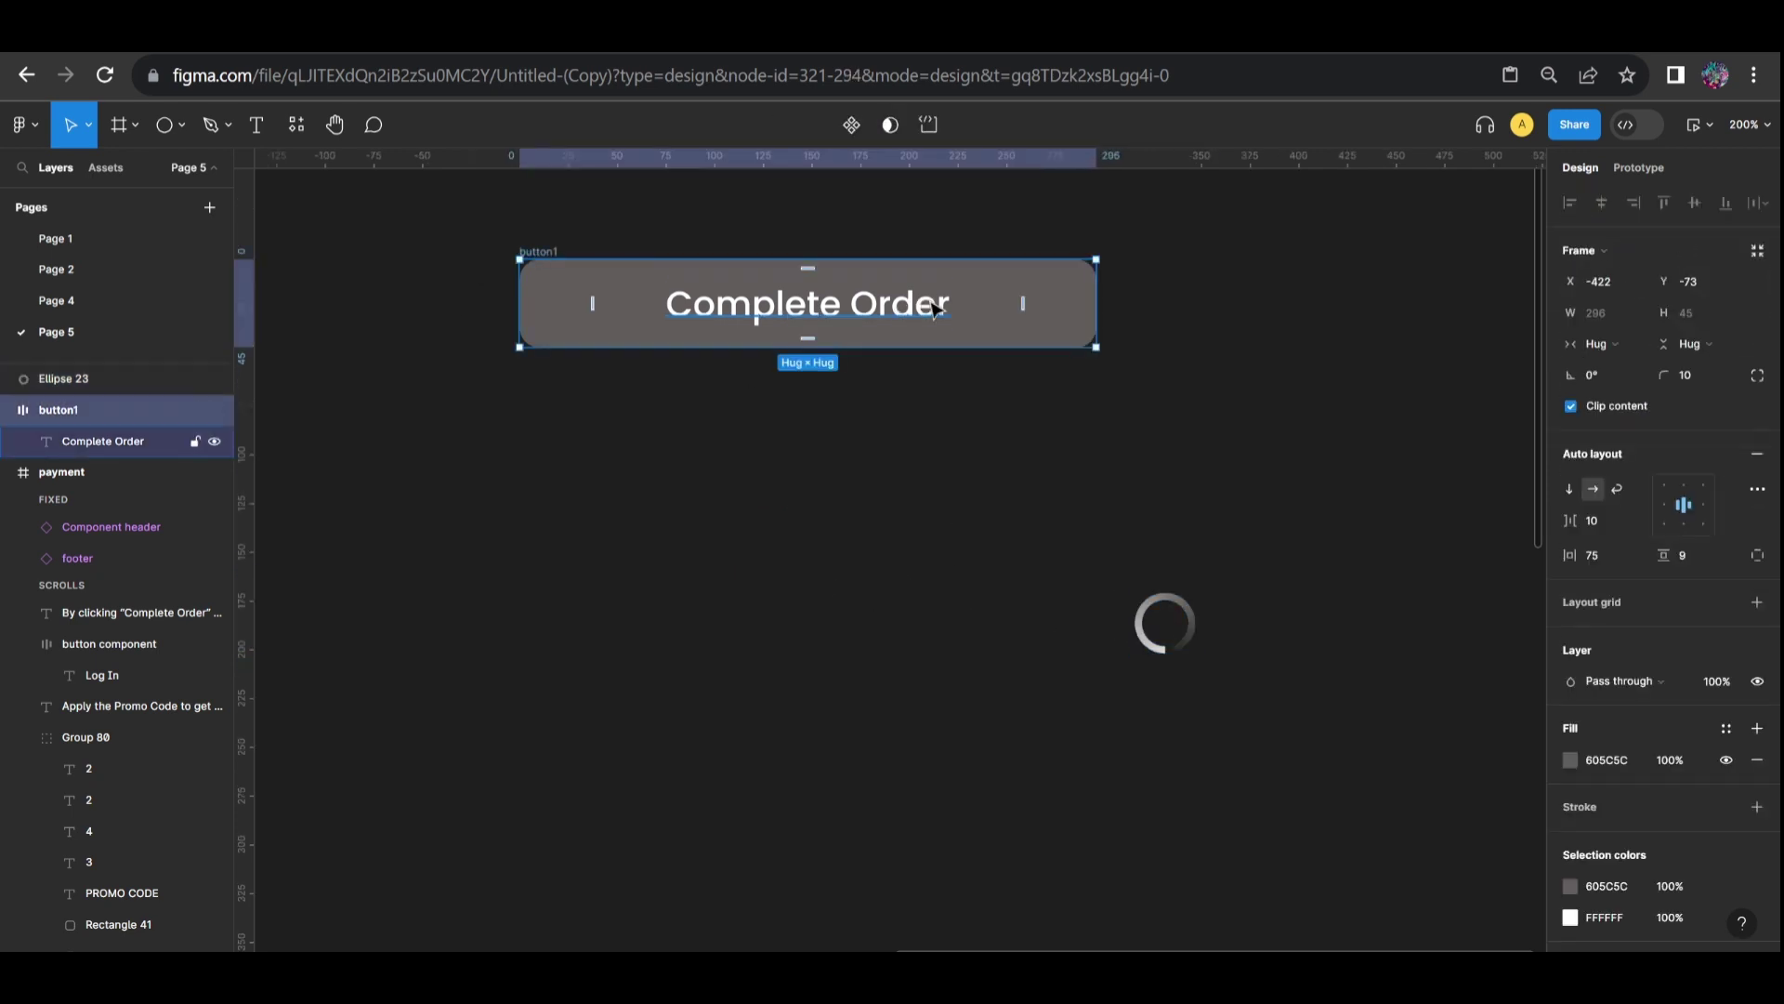
{"action": "left_click_drag", "start_coordinate": [885, 323], "coordinate": [895, 474]}
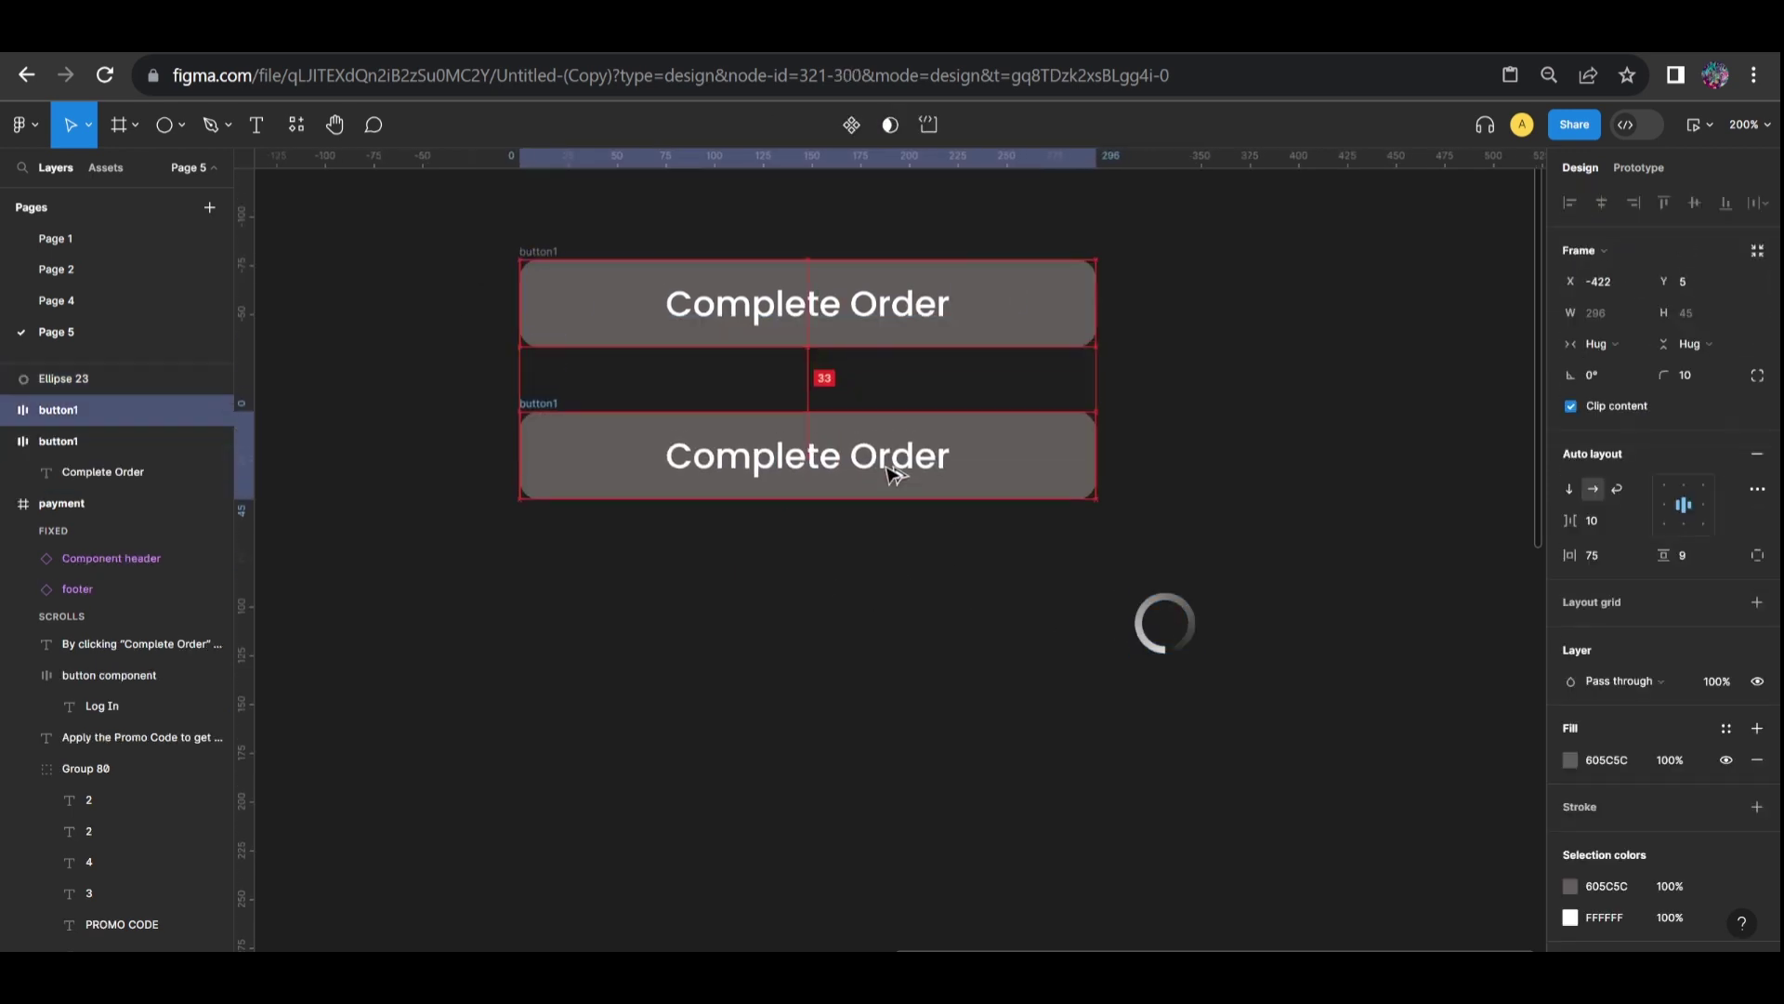
{"action": "left_click", "coordinate": [1193, 656]}
Put the ring into the copy left of its label, with item spacing 28
{"action": "left_click_drag", "start_coordinate": [1193, 657], "coordinate": [661, 478]}
{"action": "left_click", "coordinate": [807, 636]}
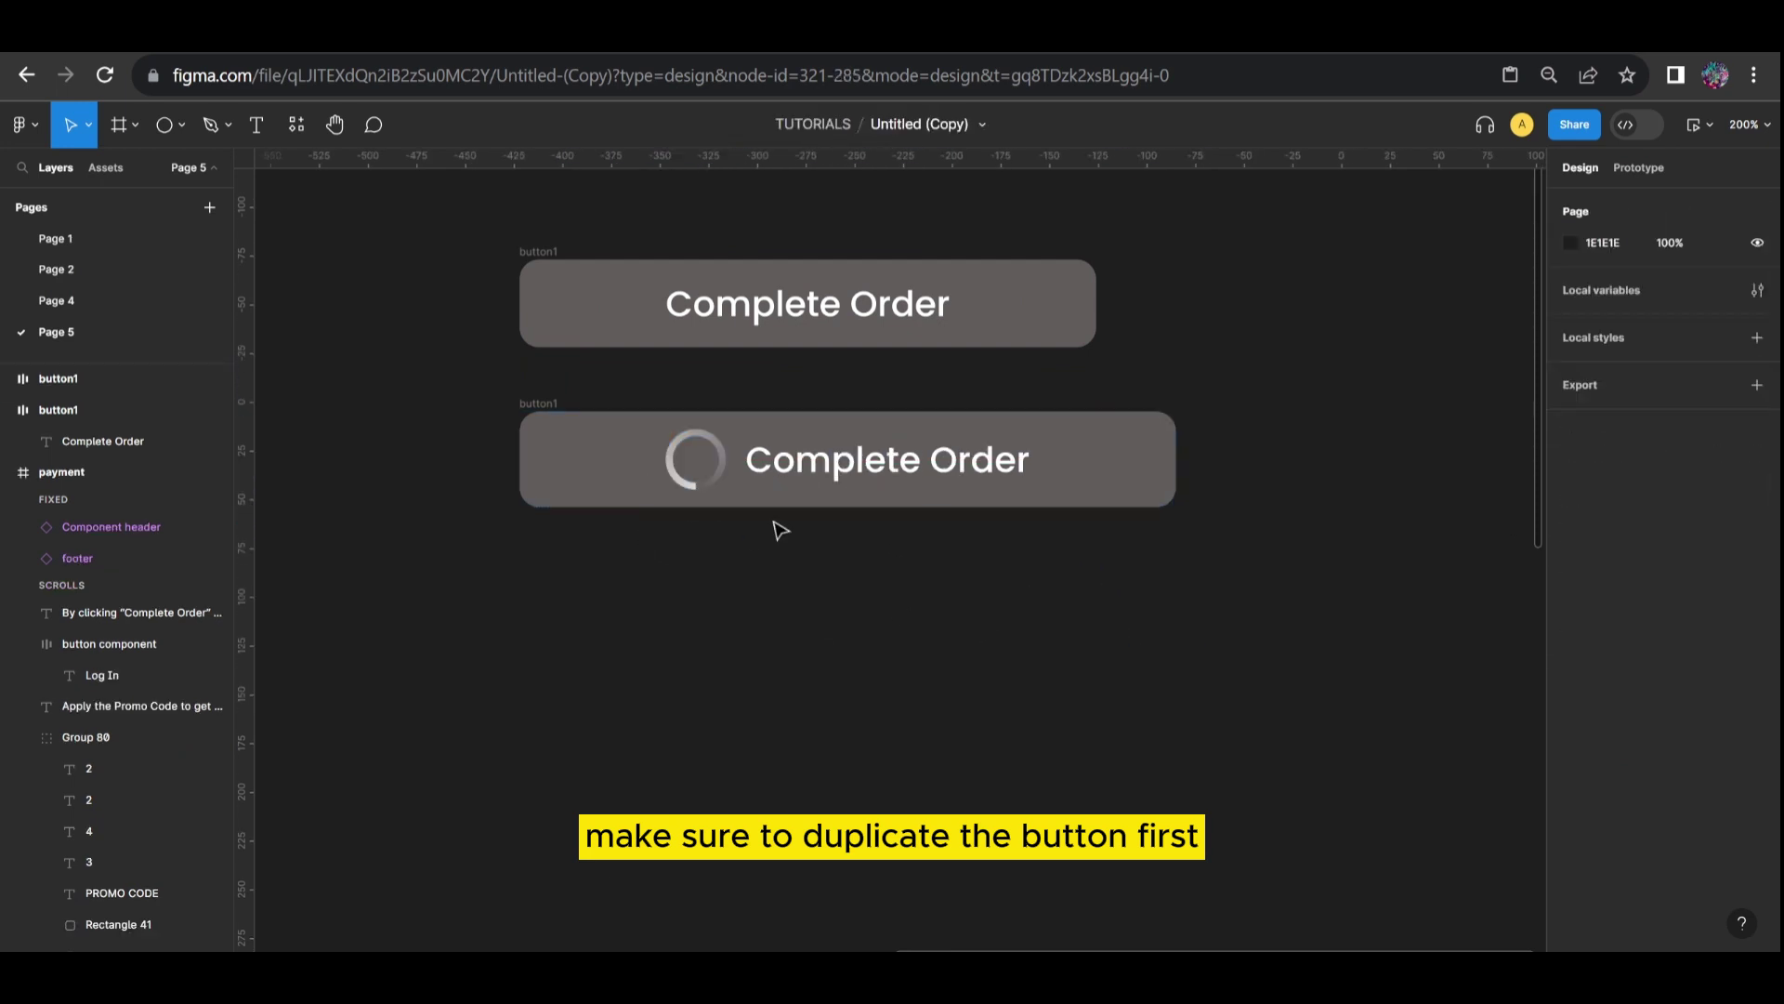
{"action": "left_click", "coordinate": [728, 465]}
{"action": "left_click", "coordinate": [732, 468]}
{"action": "left_click", "coordinate": [727, 466]}
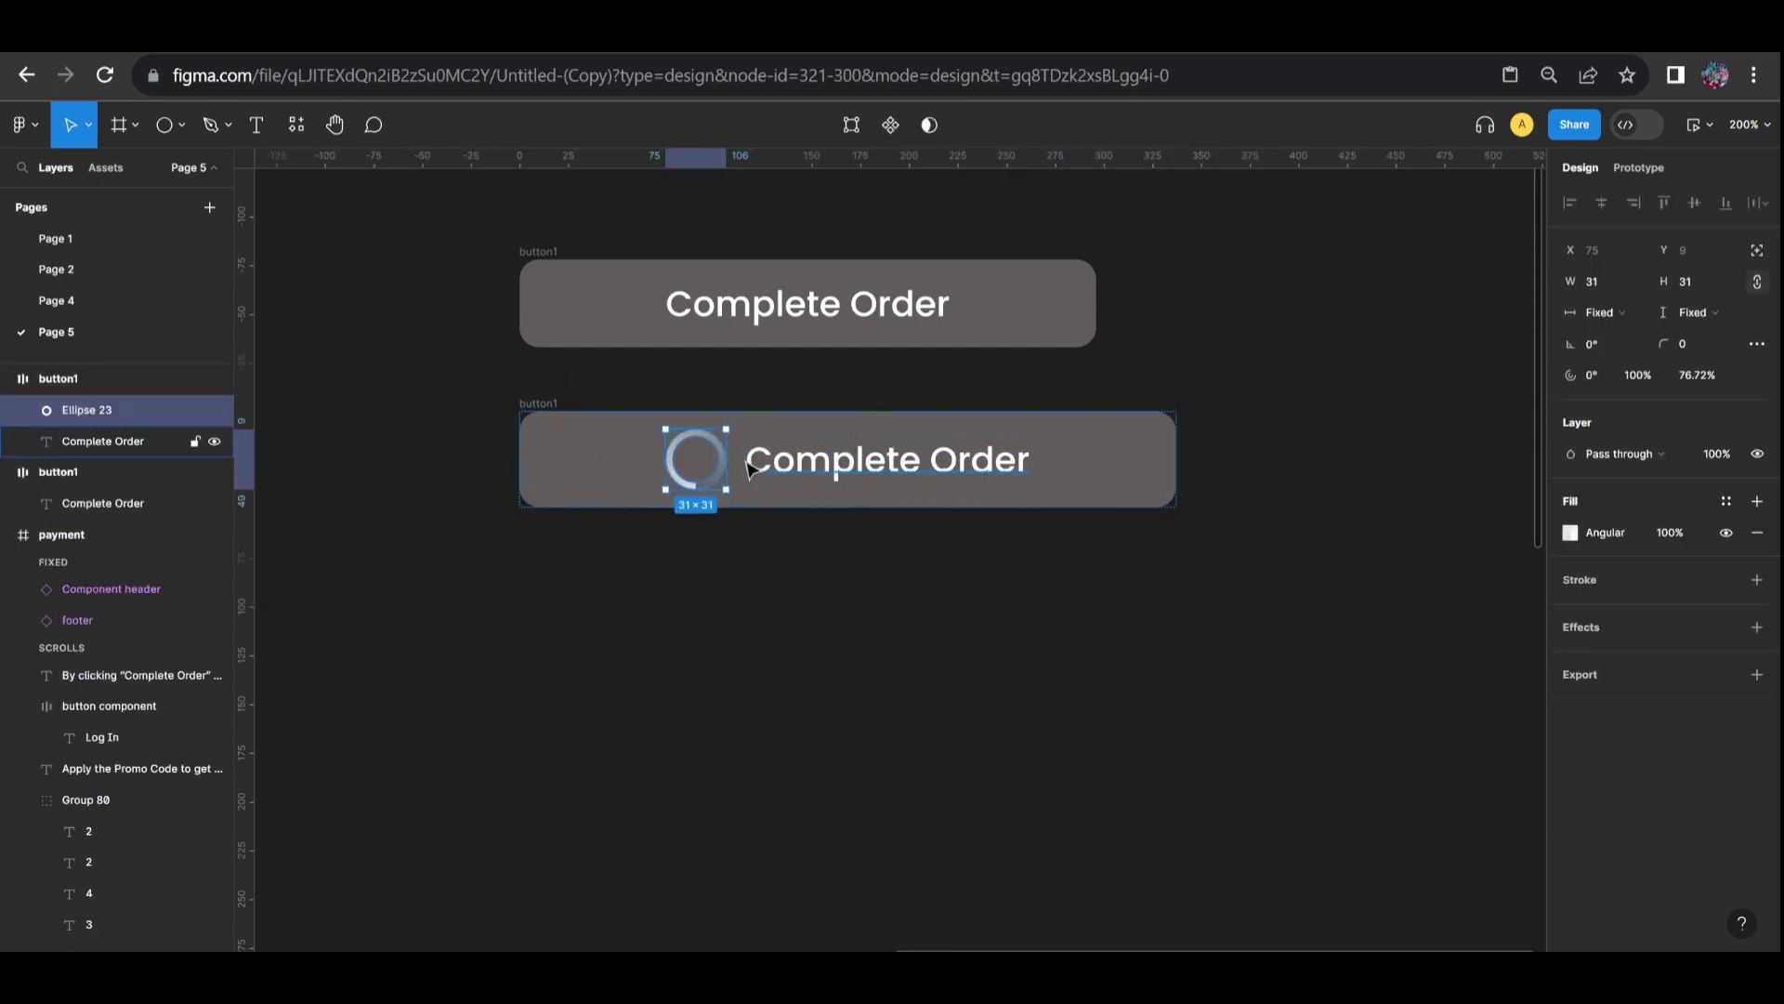
{"action": "left_click", "coordinate": [749, 462]}
{"action": "left_click", "coordinate": [739, 467]}
{"action": "left_click_drag", "start_coordinate": [743, 470], "coordinate": [751, 467]}
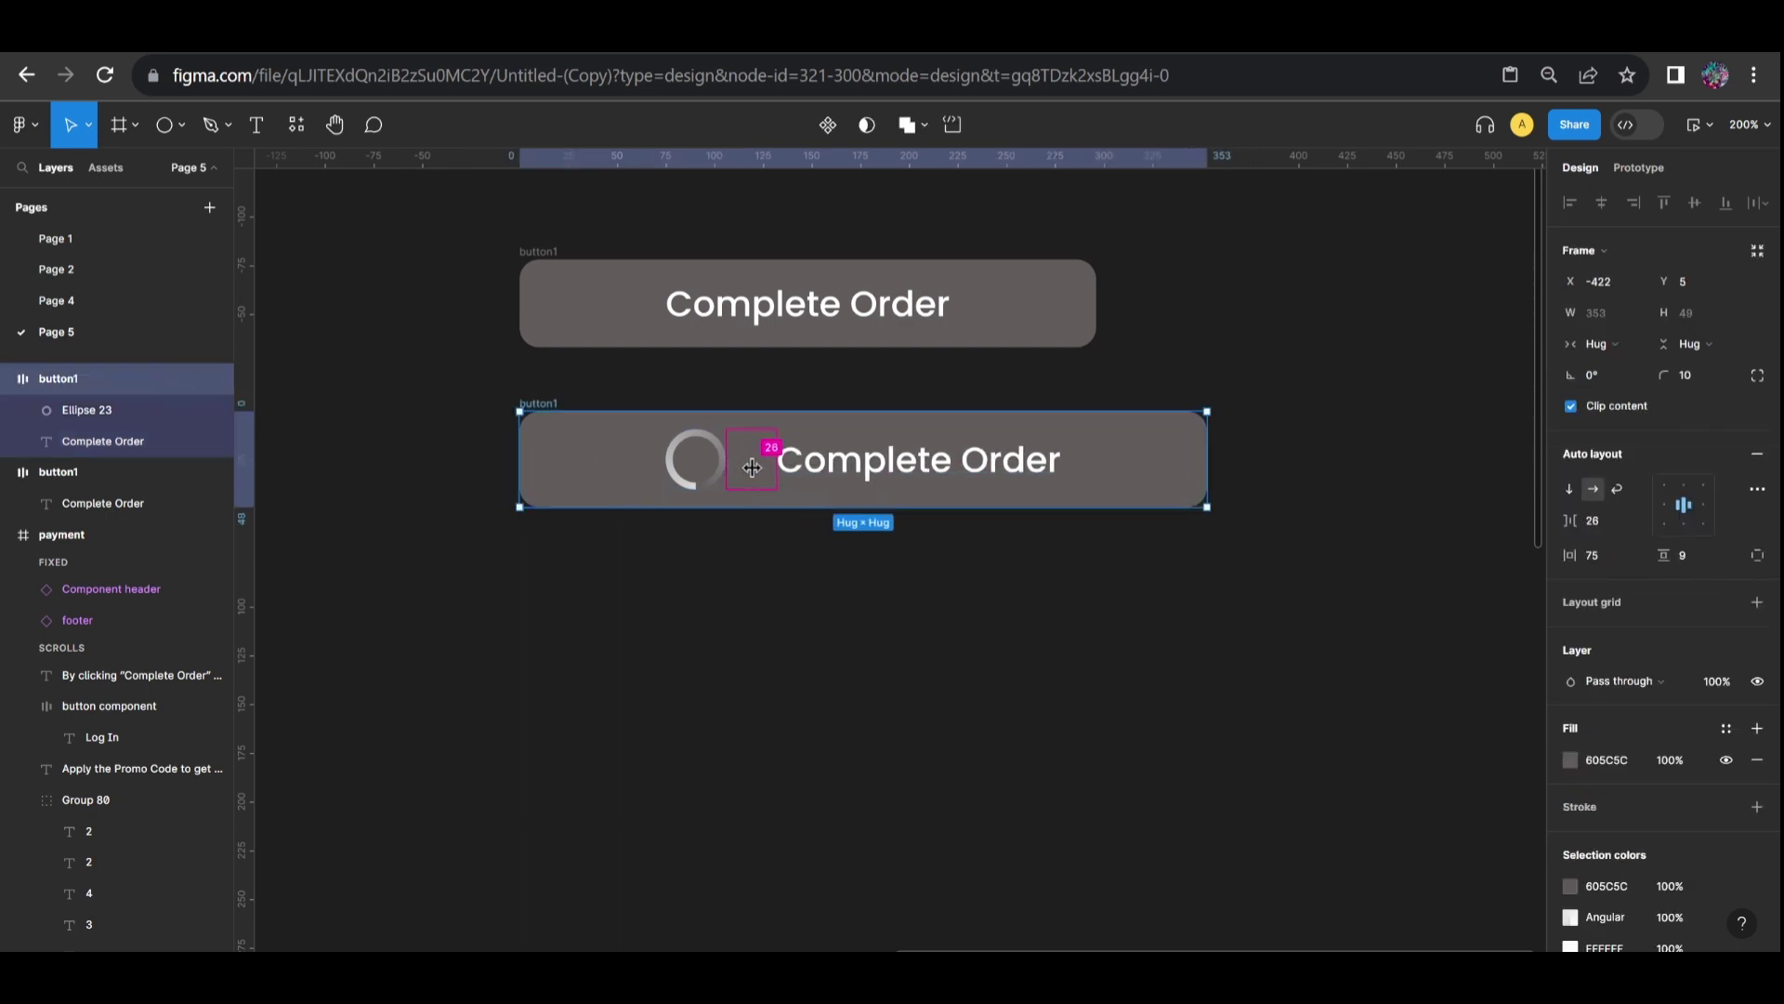
Narrow the copy to a fixed width matching the original button
{"action": "left_click", "coordinate": [916, 645]}
{"action": "left_click", "coordinate": [1204, 474]}
{"action": "left_click_drag", "start_coordinate": [1208, 472], "coordinate": [1101, 468]}
{"action": "left_click", "coordinate": [1136, 639]}
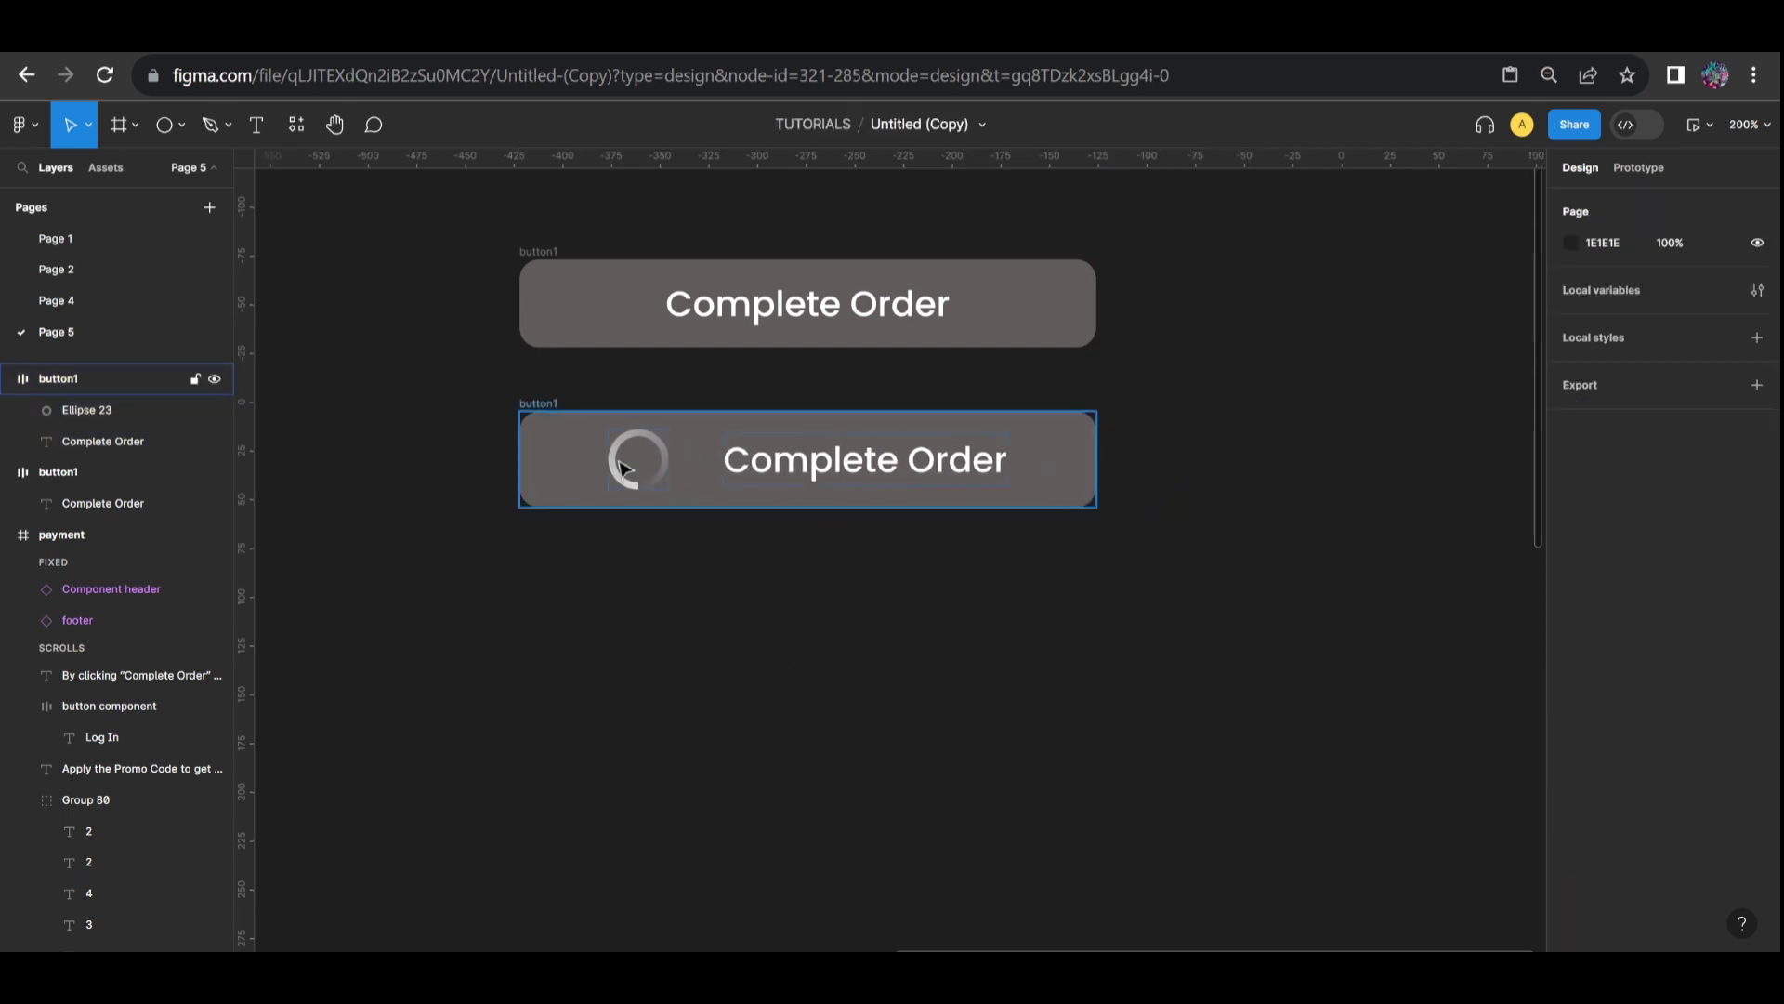
Duplicate the spinner button and rotate the copy's ring to 90°
{"action": "left_click", "coordinate": [551, 413]}
{"action": "left_click_drag", "start_coordinate": [867, 450], "coordinate": [869, 611]}
{"action": "left_click", "coordinate": [646, 641]}
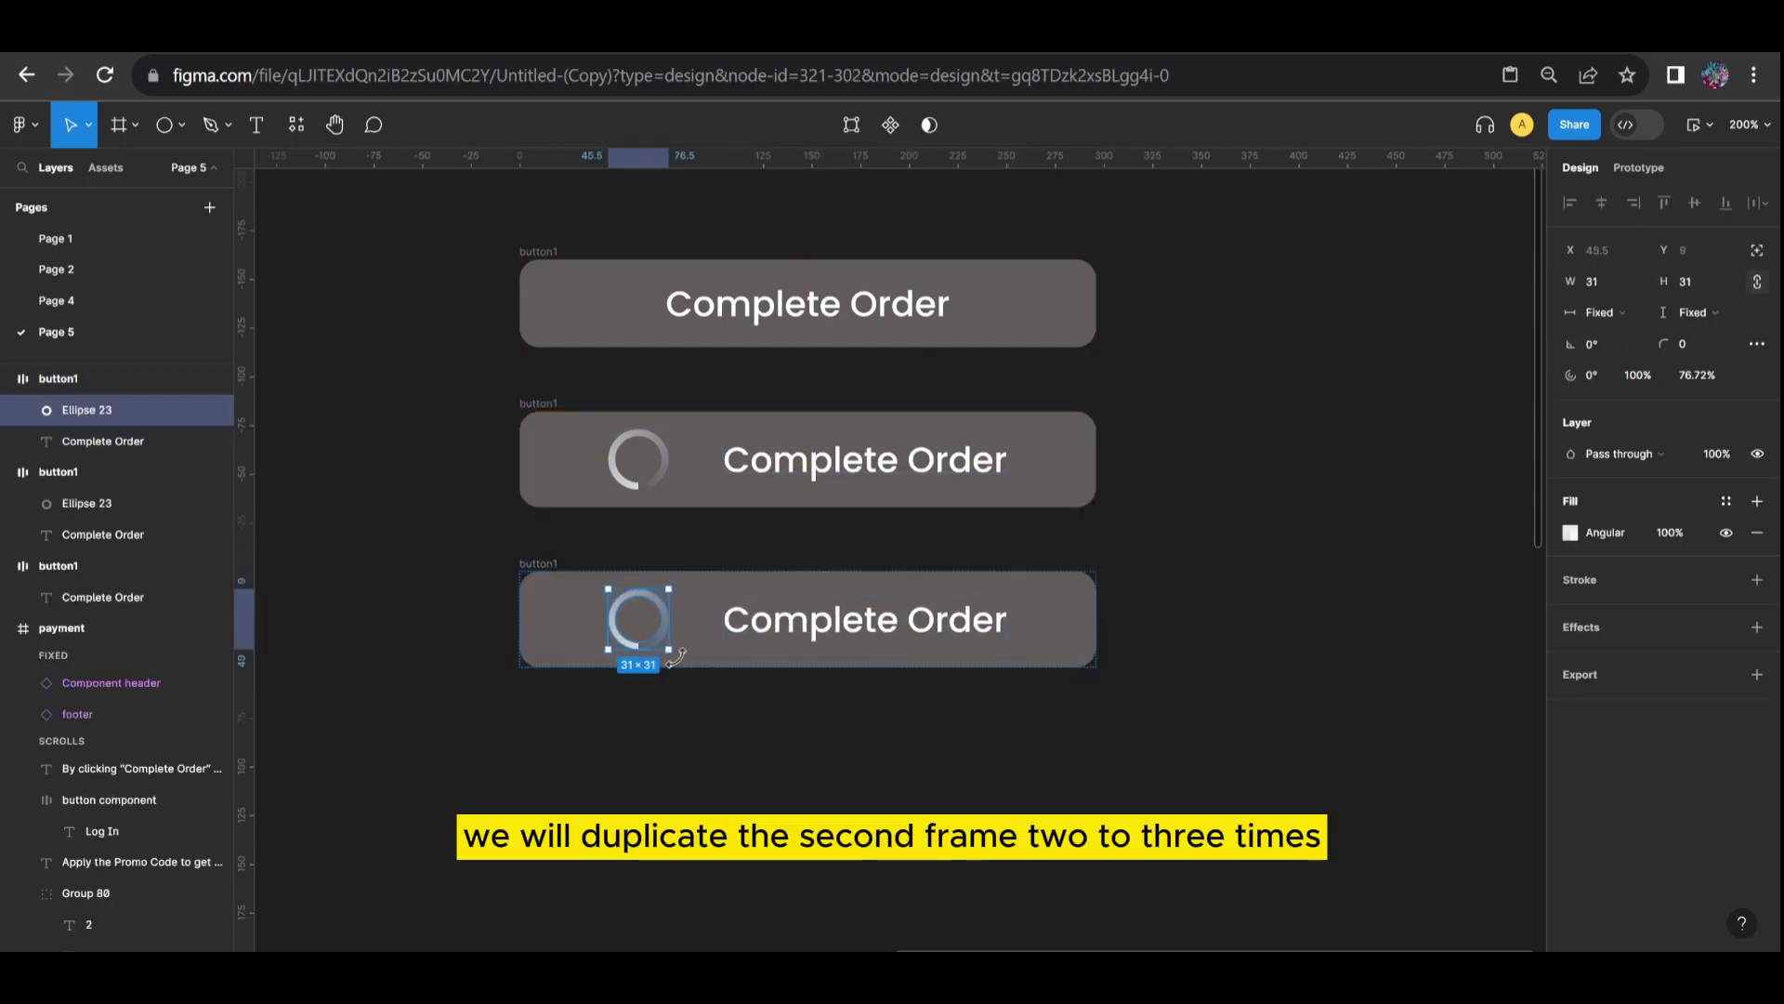
{"action": "left_click_drag", "start_coordinate": [678, 653], "coordinate": [681, 571]}
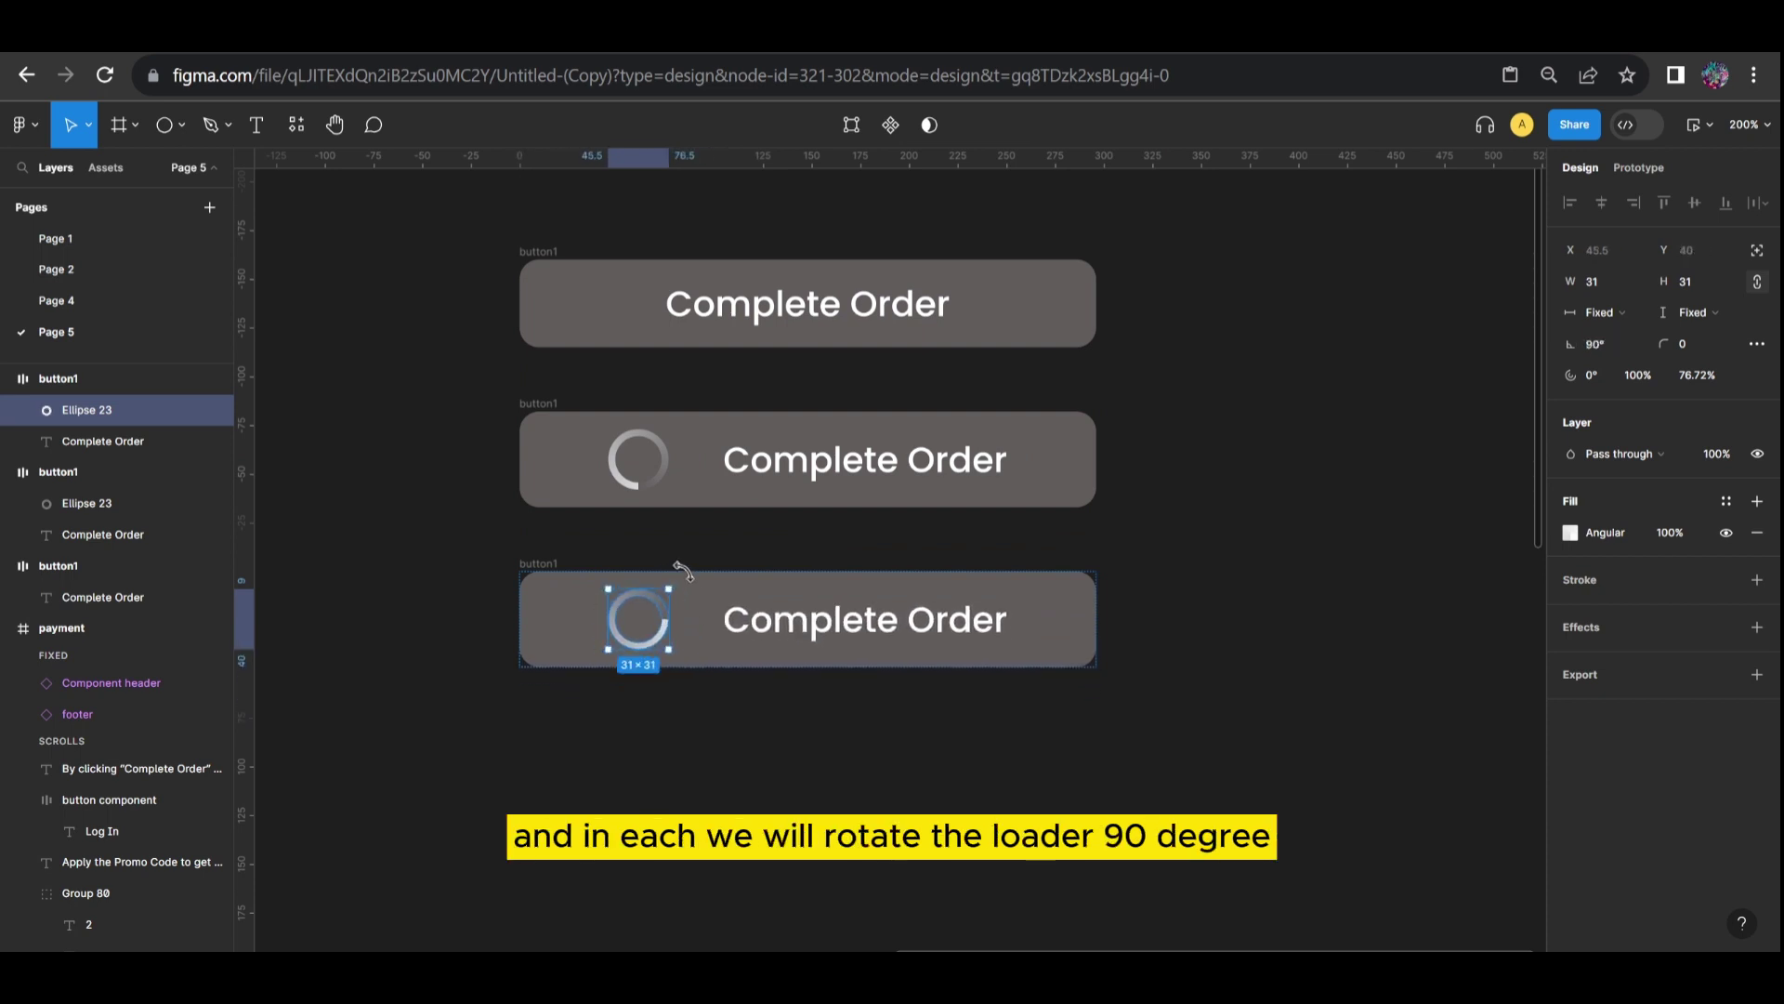
{"action": "left_click", "coordinate": [953, 732]}
{"action": "scroll", "coordinate": [984, 687], "scroll_direction": "down", "scroll_amount": 1}
{"action": "scroll", "coordinate": [985, 685], "scroll_direction": "down", "scroll_amount": 3}
Make another spinner button copy with its ring rotated to -180°
{"action": "left_click", "coordinate": [536, 432]}
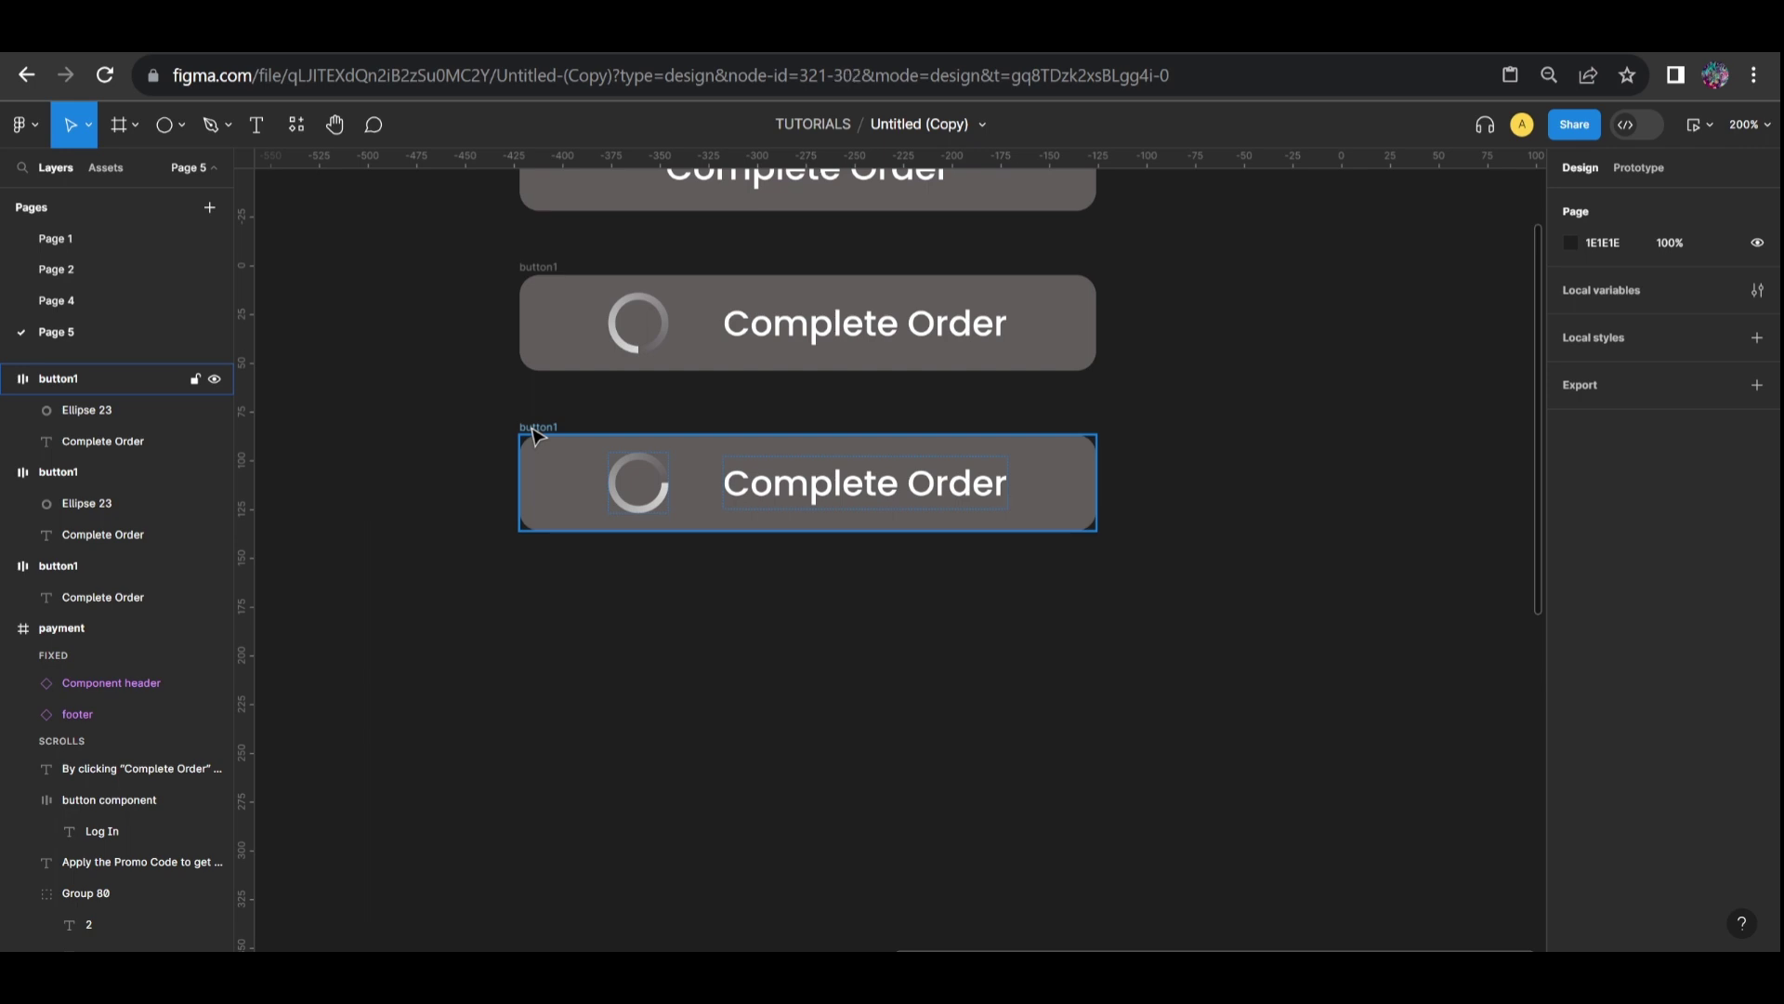
{"action": "left_click_drag", "start_coordinate": [904, 511], "coordinate": [902, 660]}
{"action": "left_click", "coordinate": [638, 625]}
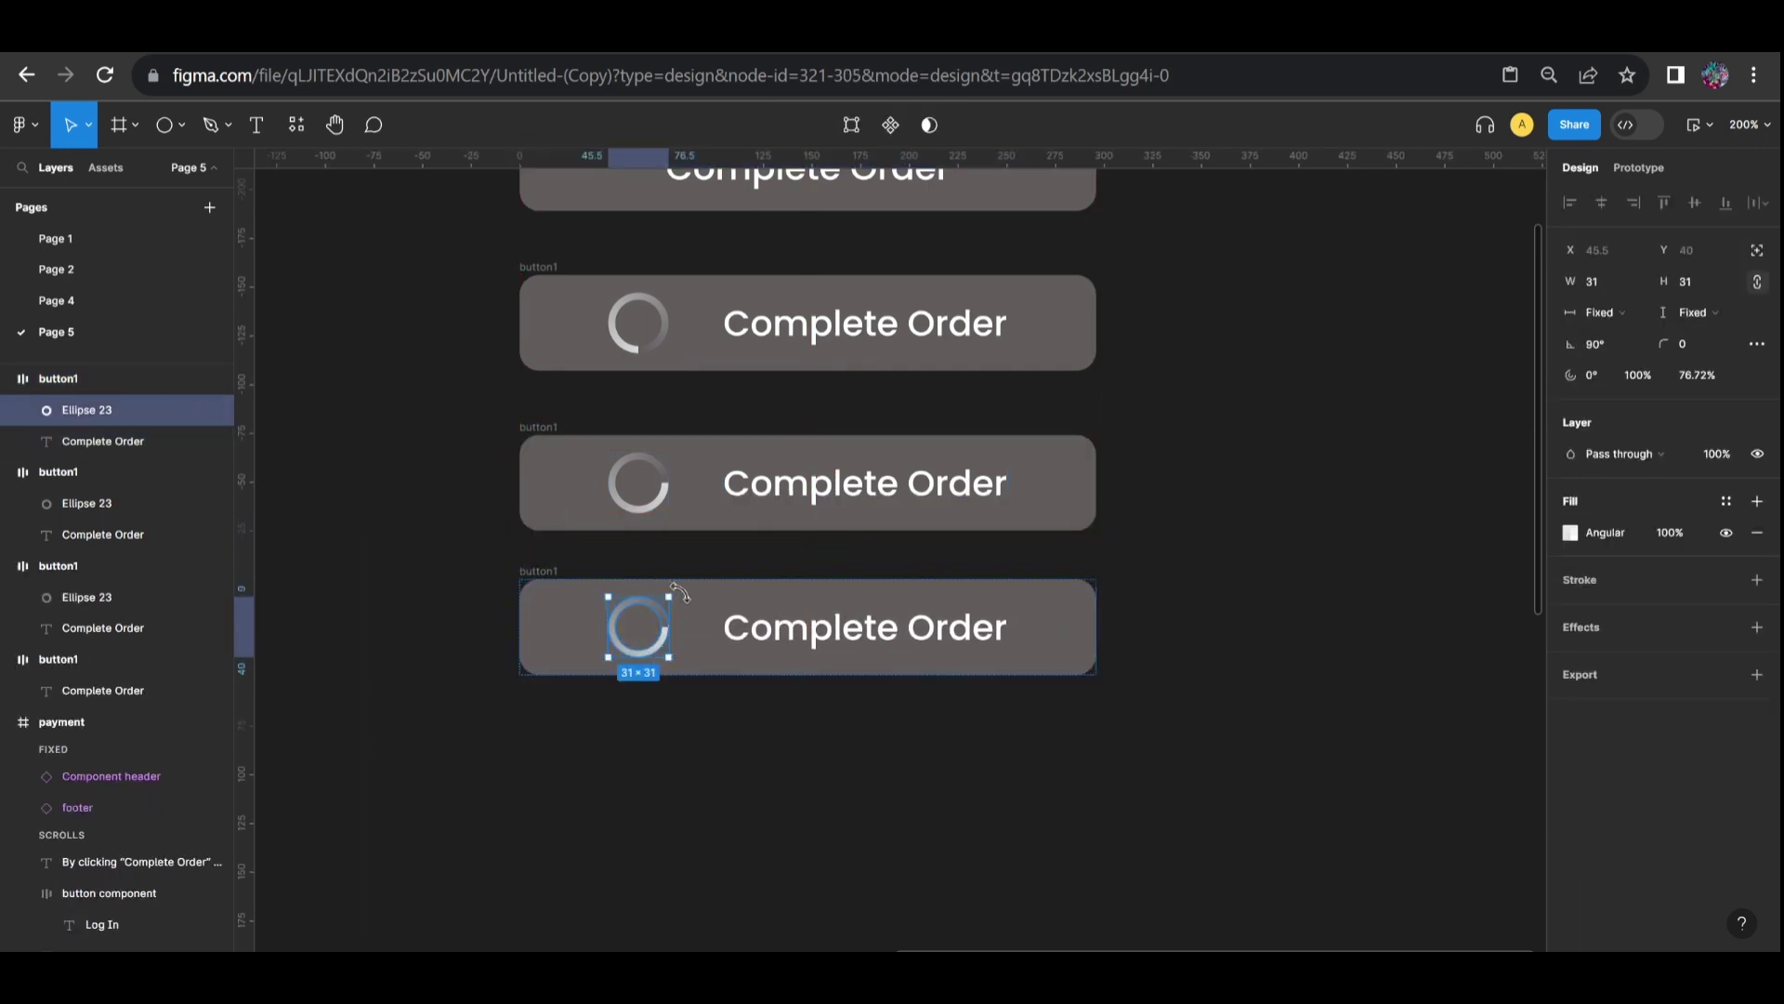
{"action": "left_click_drag", "start_coordinate": [679, 593], "coordinate": [611, 591]}
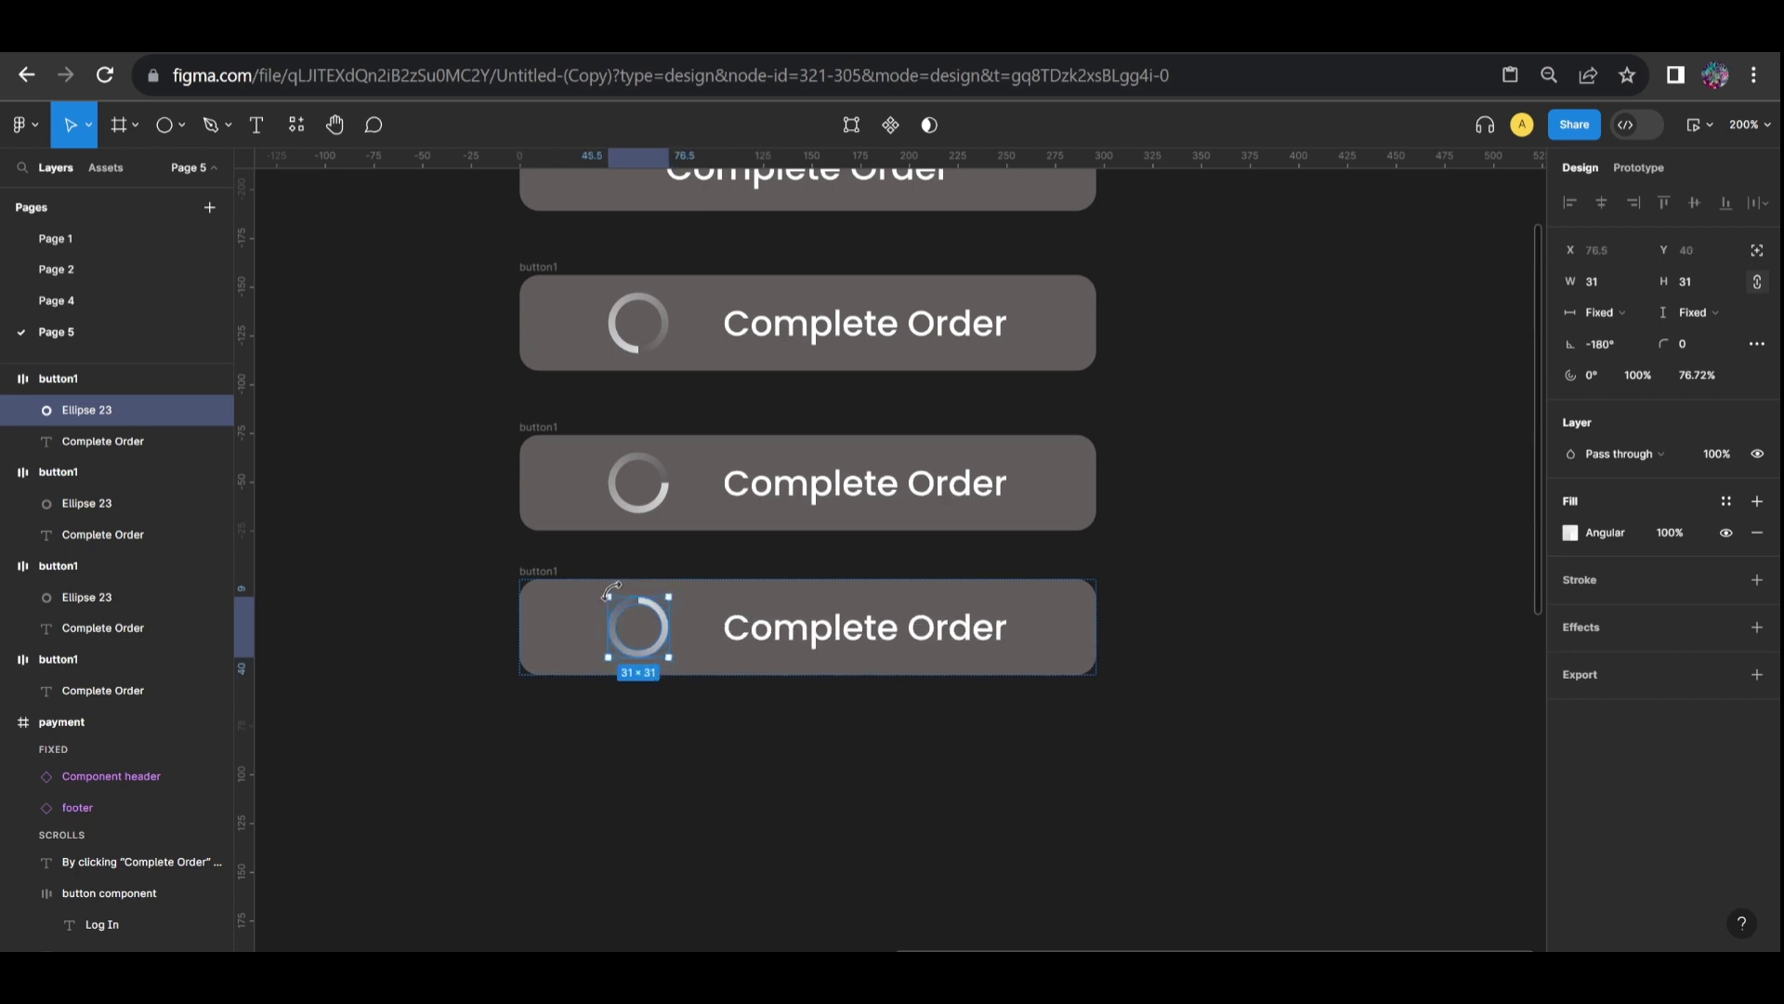
{"action": "left_click", "coordinate": [908, 777]}
{"action": "scroll", "coordinate": [915, 651], "scroll_direction": "down", "scroll_amount": 1}
Add a final spinner button copy with its ring rotated to -90°
{"action": "left_click", "coordinate": [1071, 644]}
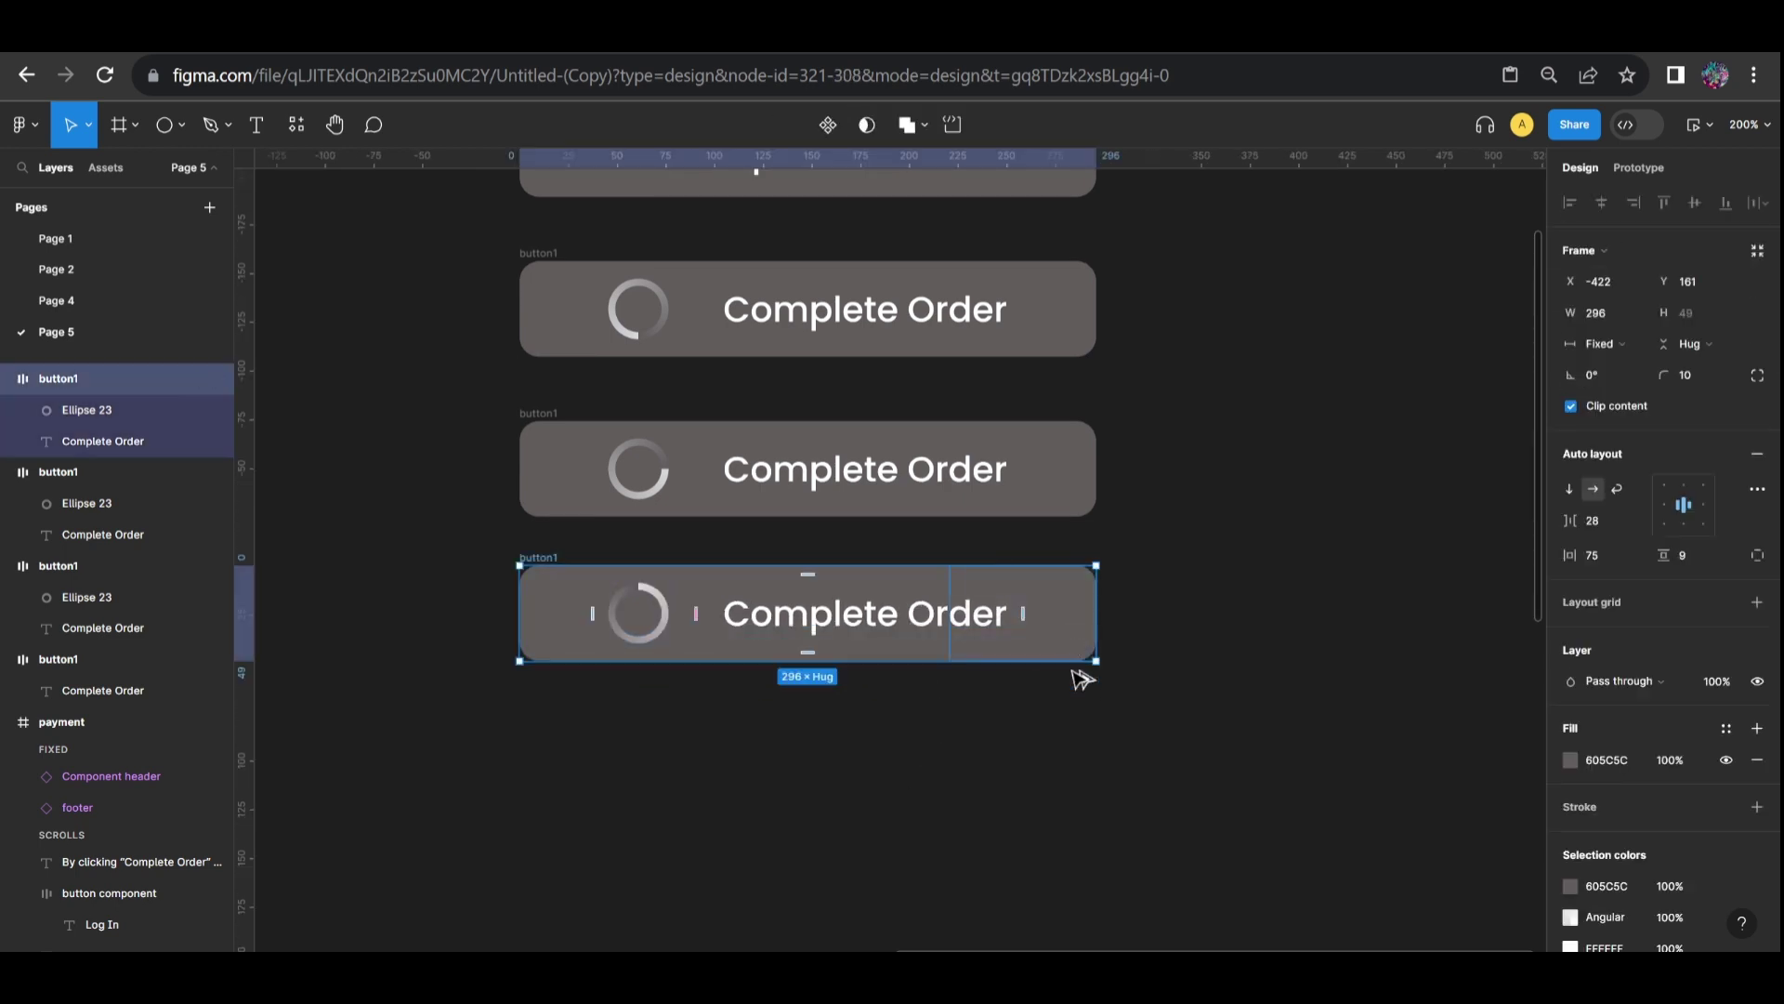
{"action": "left_click_drag", "start_coordinate": [1071, 644], "coordinate": [1079, 781]}
{"action": "left_click", "coordinate": [662, 743]}
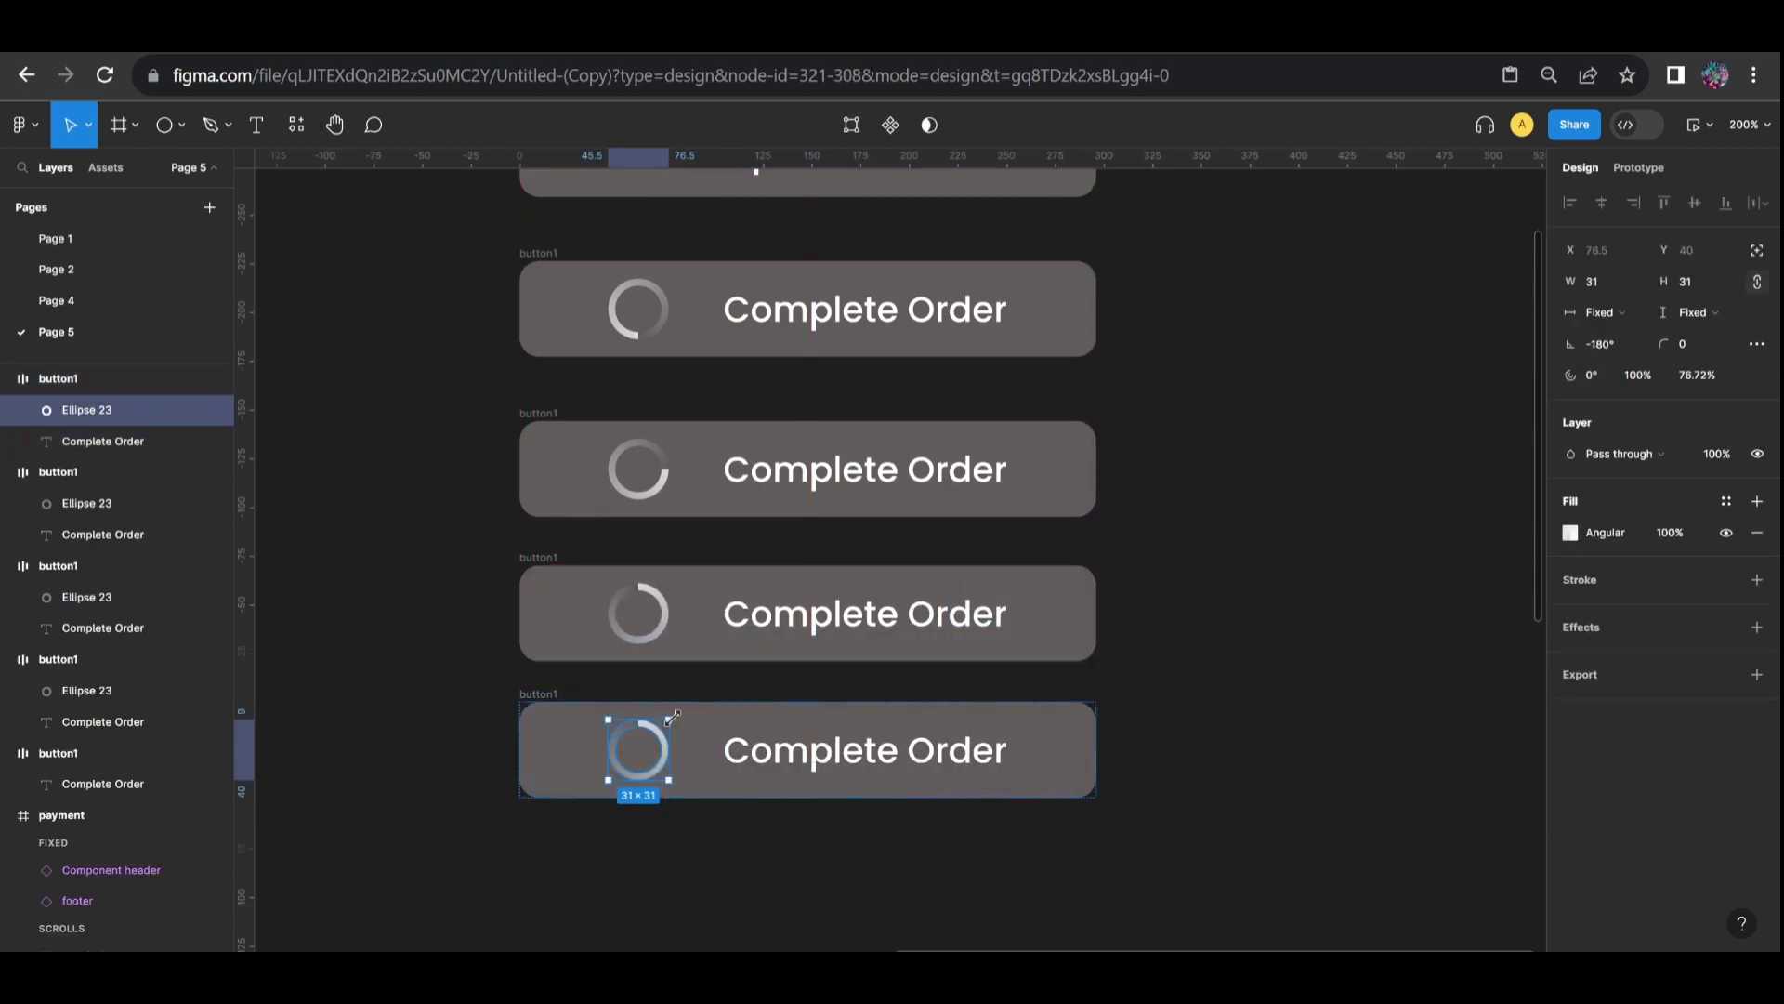
{"action": "left_click_drag", "start_coordinate": [678, 718], "coordinate": [613, 714]}
{"action": "left_click", "coordinate": [1153, 719]}
{"action": "scroll", "coordinate": [1083, 706], "scroll_direction": "down", "scroll_amount": 5}
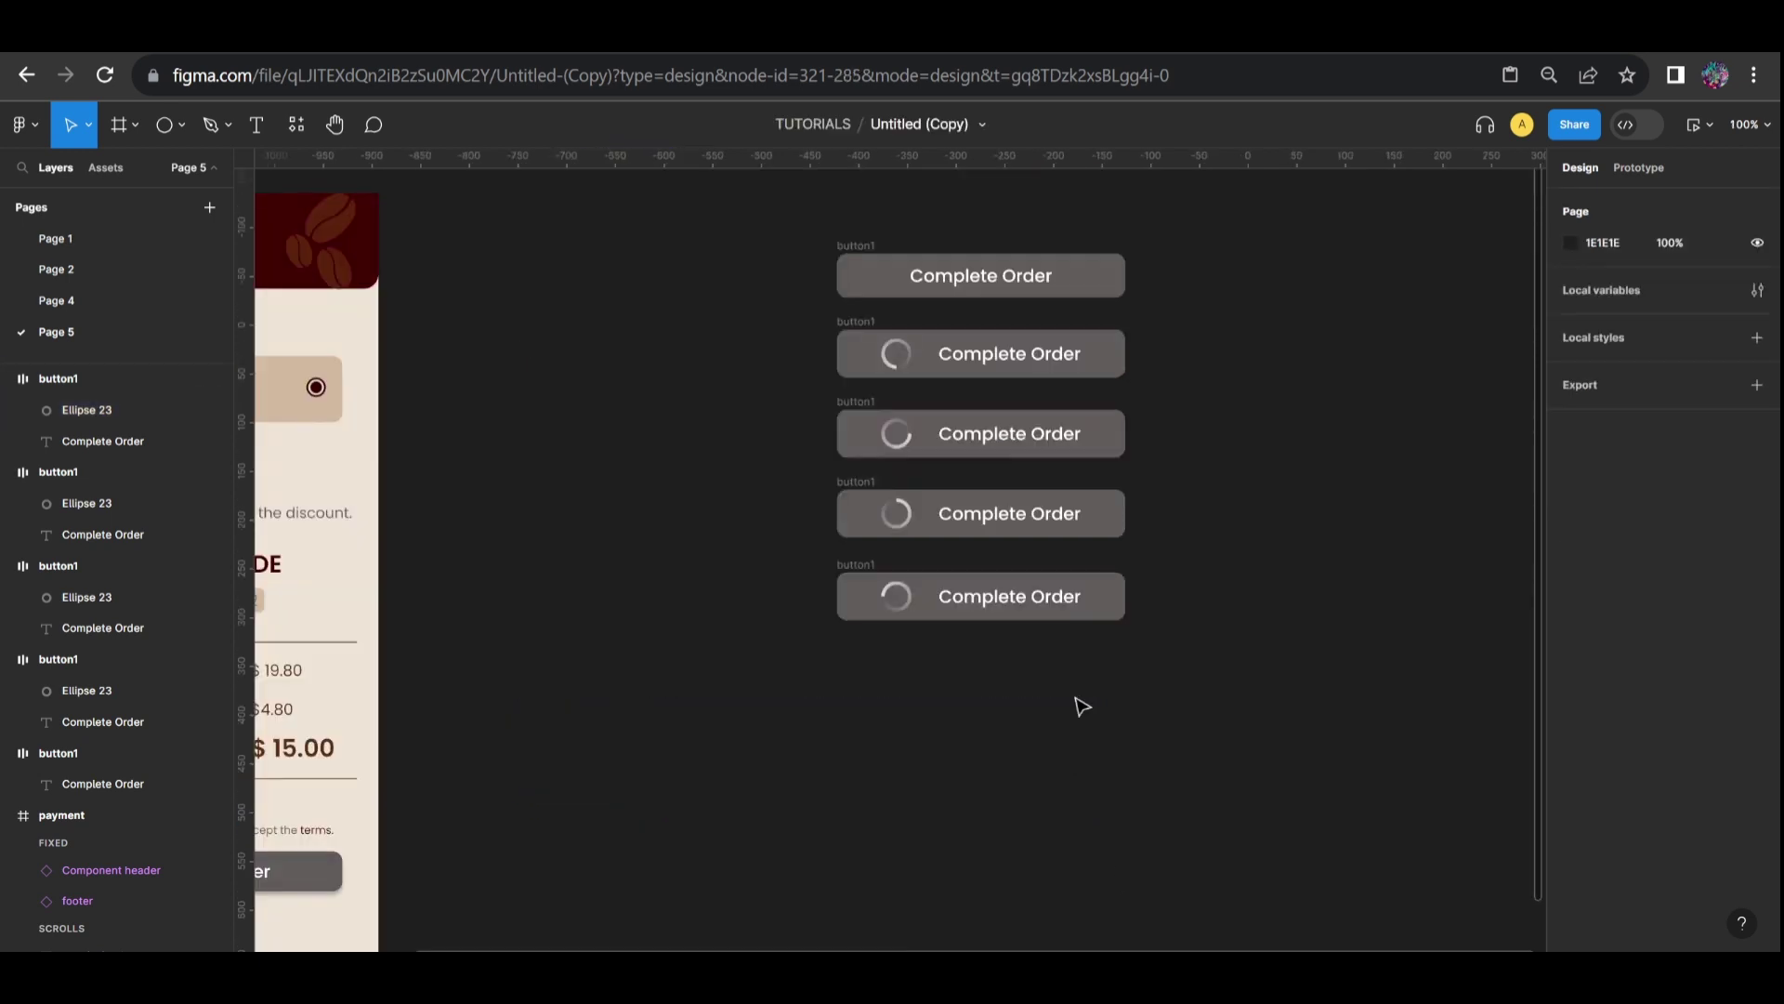
Duplicate the bottom button and change its label to 'Completed'
{"action": "left_click", "coordinate": [1119, 604]}
{"action": "left_click_drag", "start_coordinate": [1119, 606], "coordinate": [1074, 686]}
{"action": "double_click", "coordinate": [1031, 680]}
{"action": "key", "text": "BackSpace"}
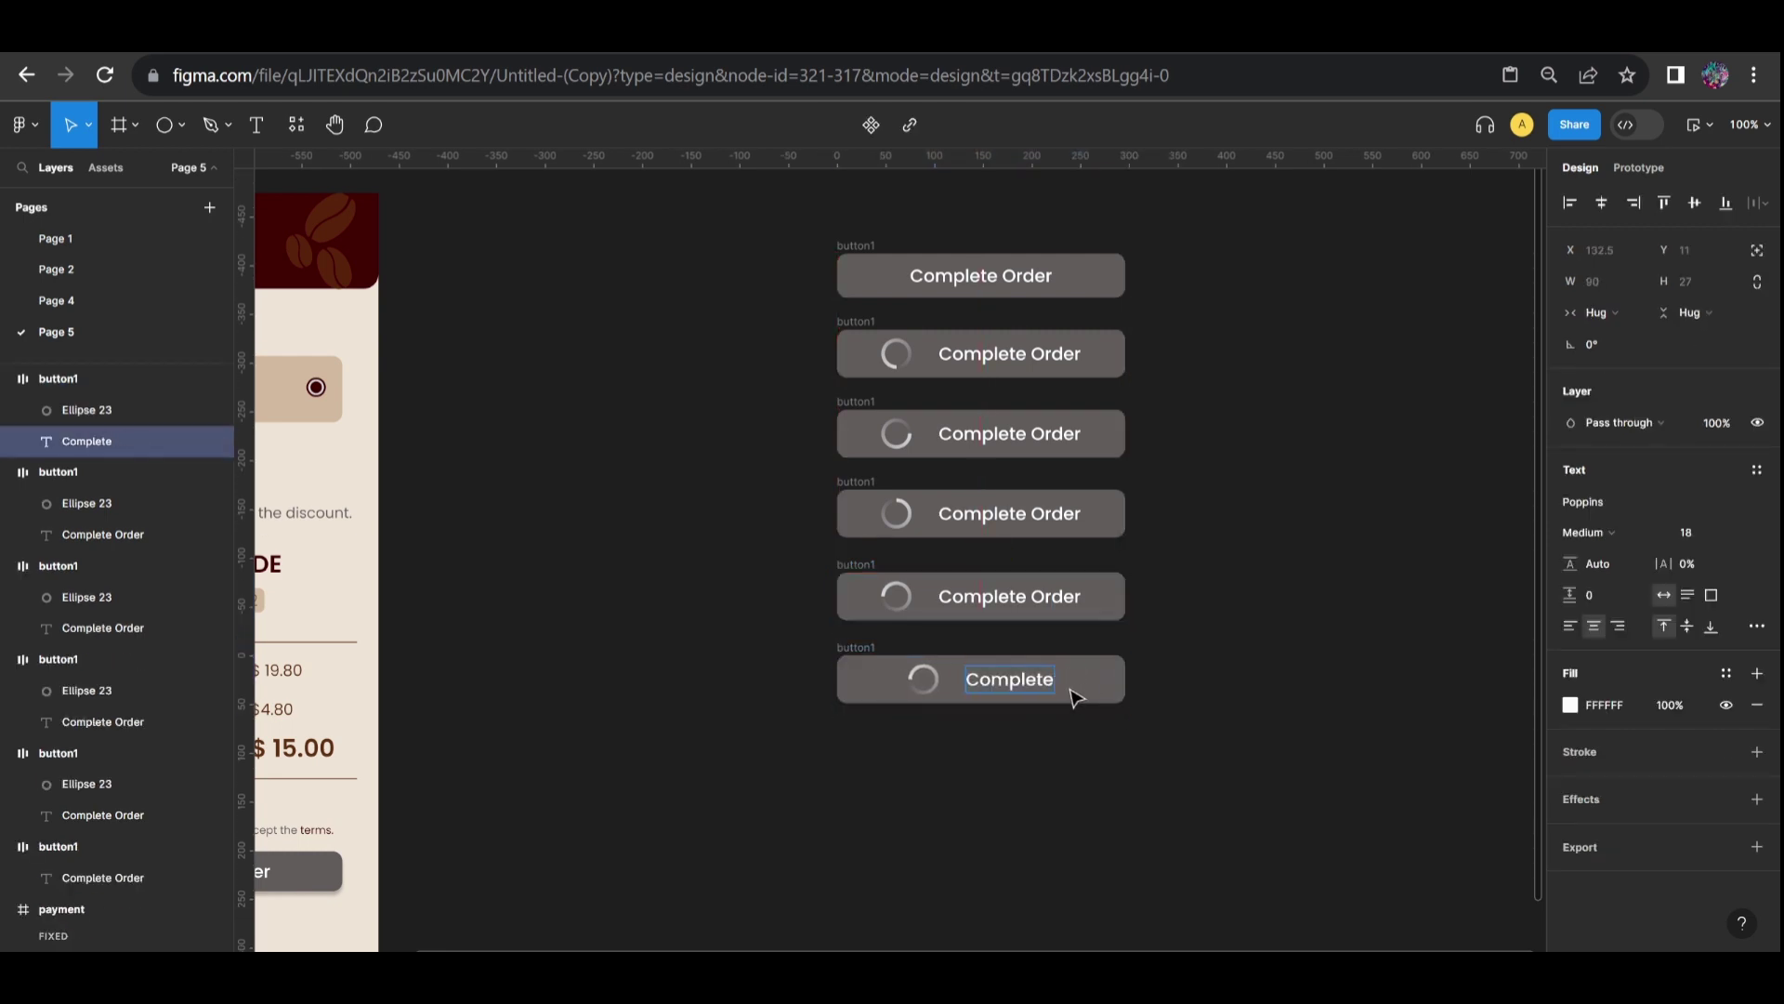
{"action": "type", "text": "d"}
{"action": "key", "text": "BackSpace"}
{"action": "key", "text": "BackSpace"}
{"action": "type", "text": "d"}
{"action": "left_click", "coordinate": [946, 725]}
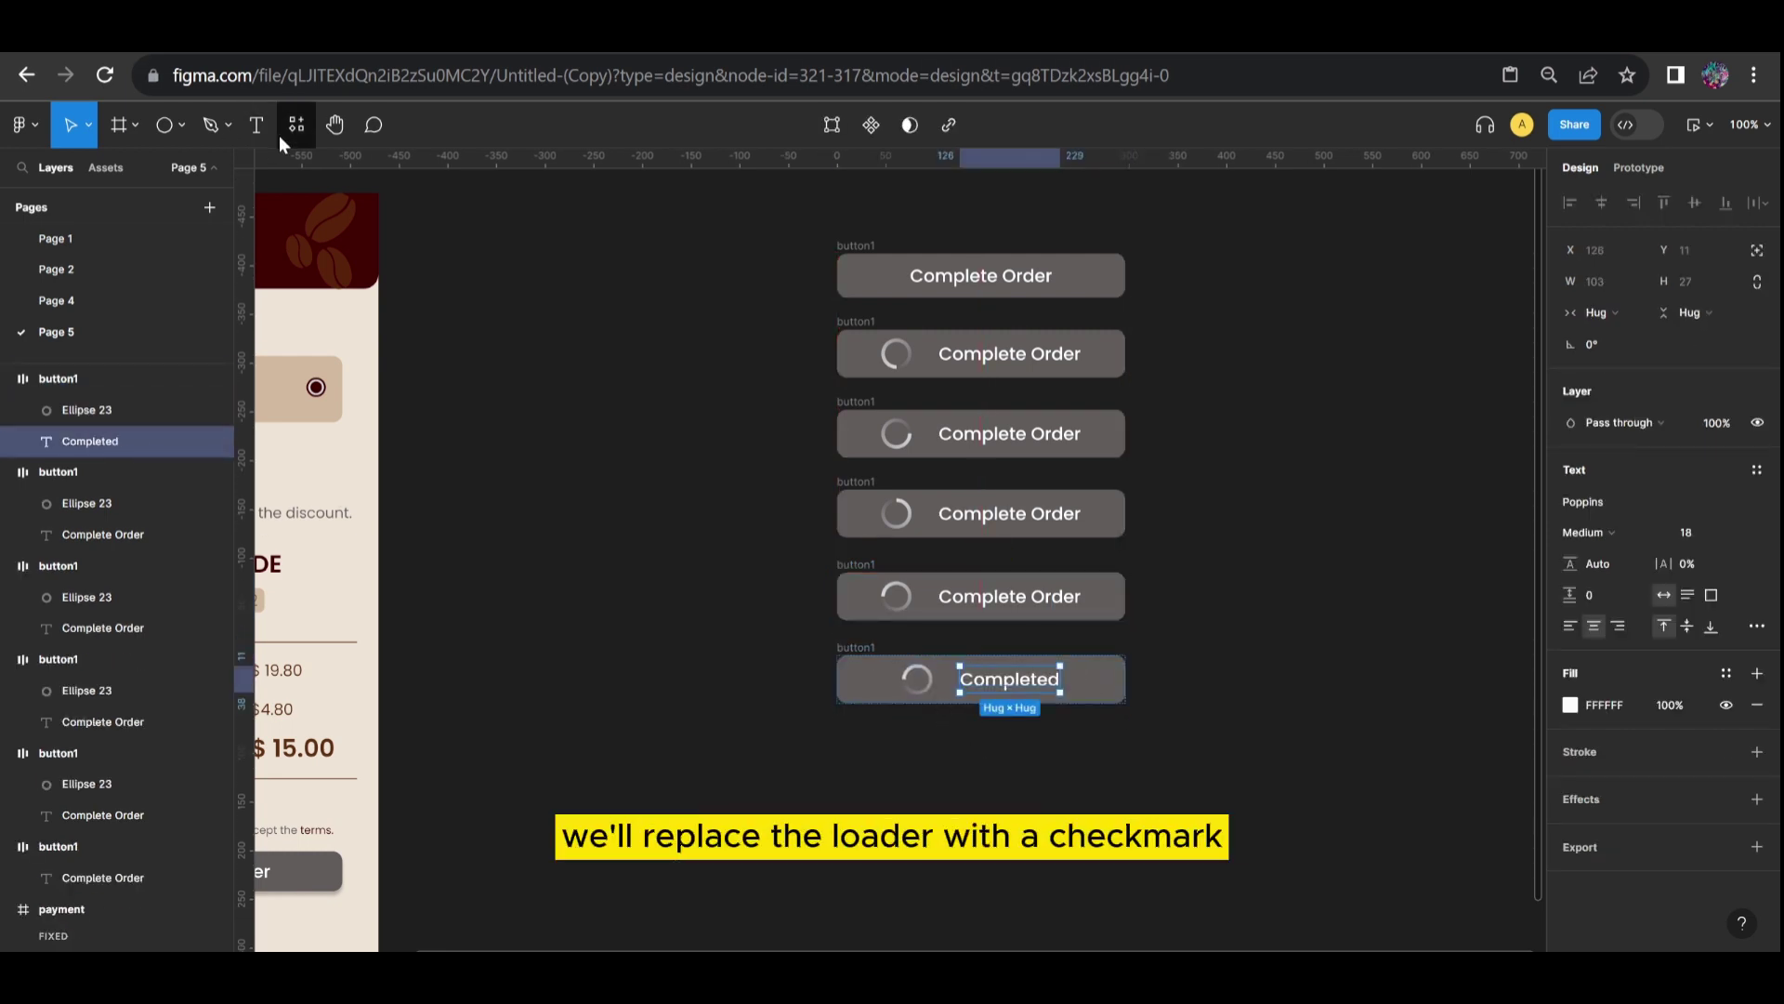
Insert a 'check' icon from the Material Symbols plugin onto the canvas
{"action": "left_click", "coordinate": [294, 130]}
{"action": "left_click", "coordinate": [378, 346]}
{"action": "type", "text": "check"}
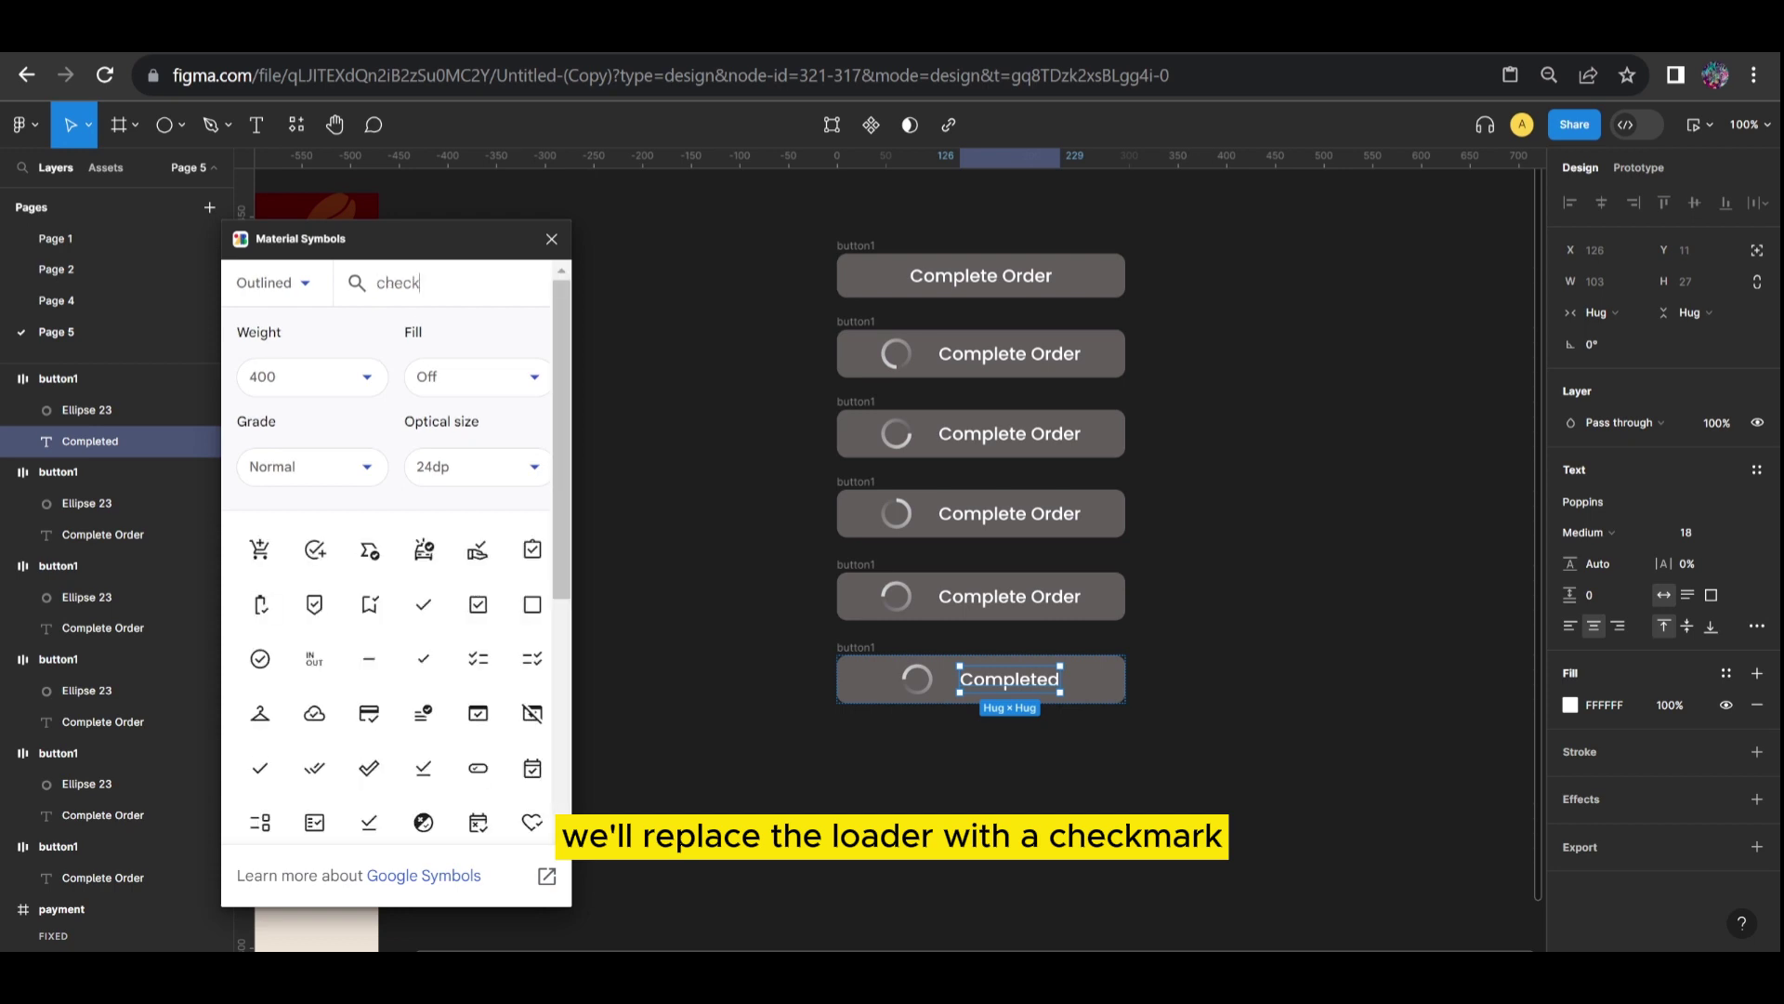
{"action": "left_click_drag", "start_coordinate": [423, 604], "coordinate": [762, 562]}
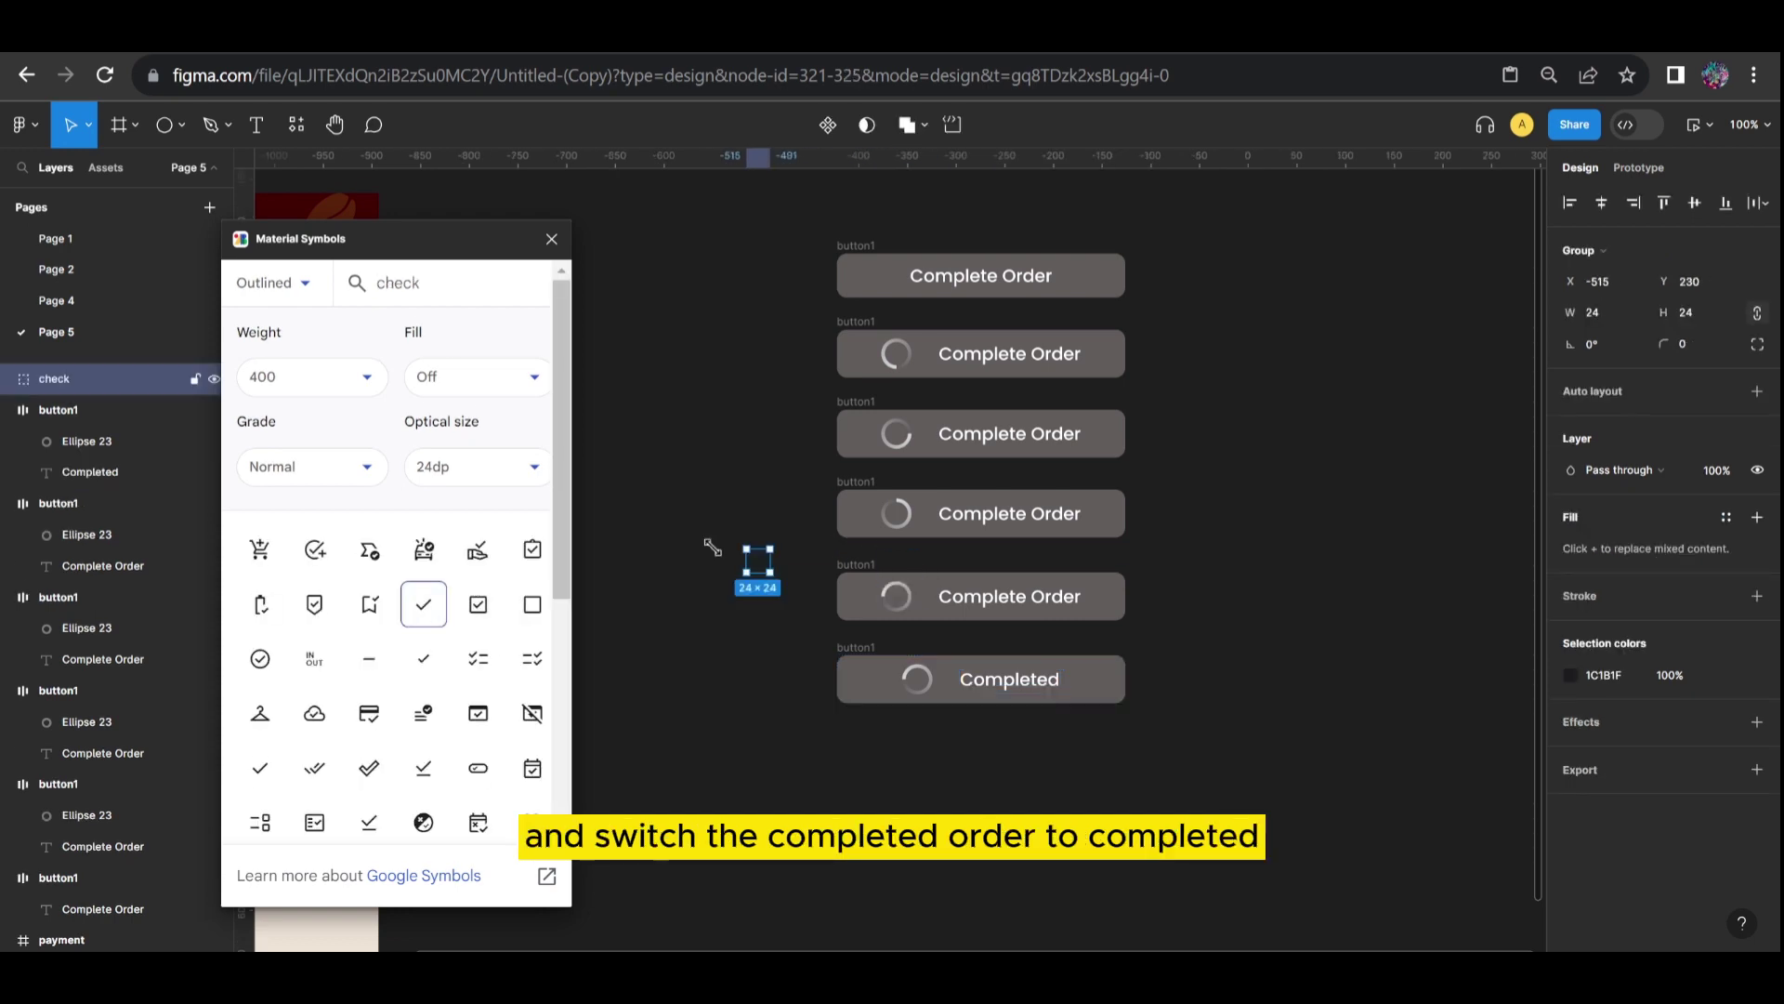
{"action": "left_click", "coordinate": [552, 239]}
Lighten the check icon's colour to near-white
{"action": "left_click", "coordinate": [1570, 676]}
{"action": "left_click_drag", "start_coordinate": [1374, 743], "coordinate": [1327, 532]}
{"action": "left_click", "coordinate": [1316, 463]}
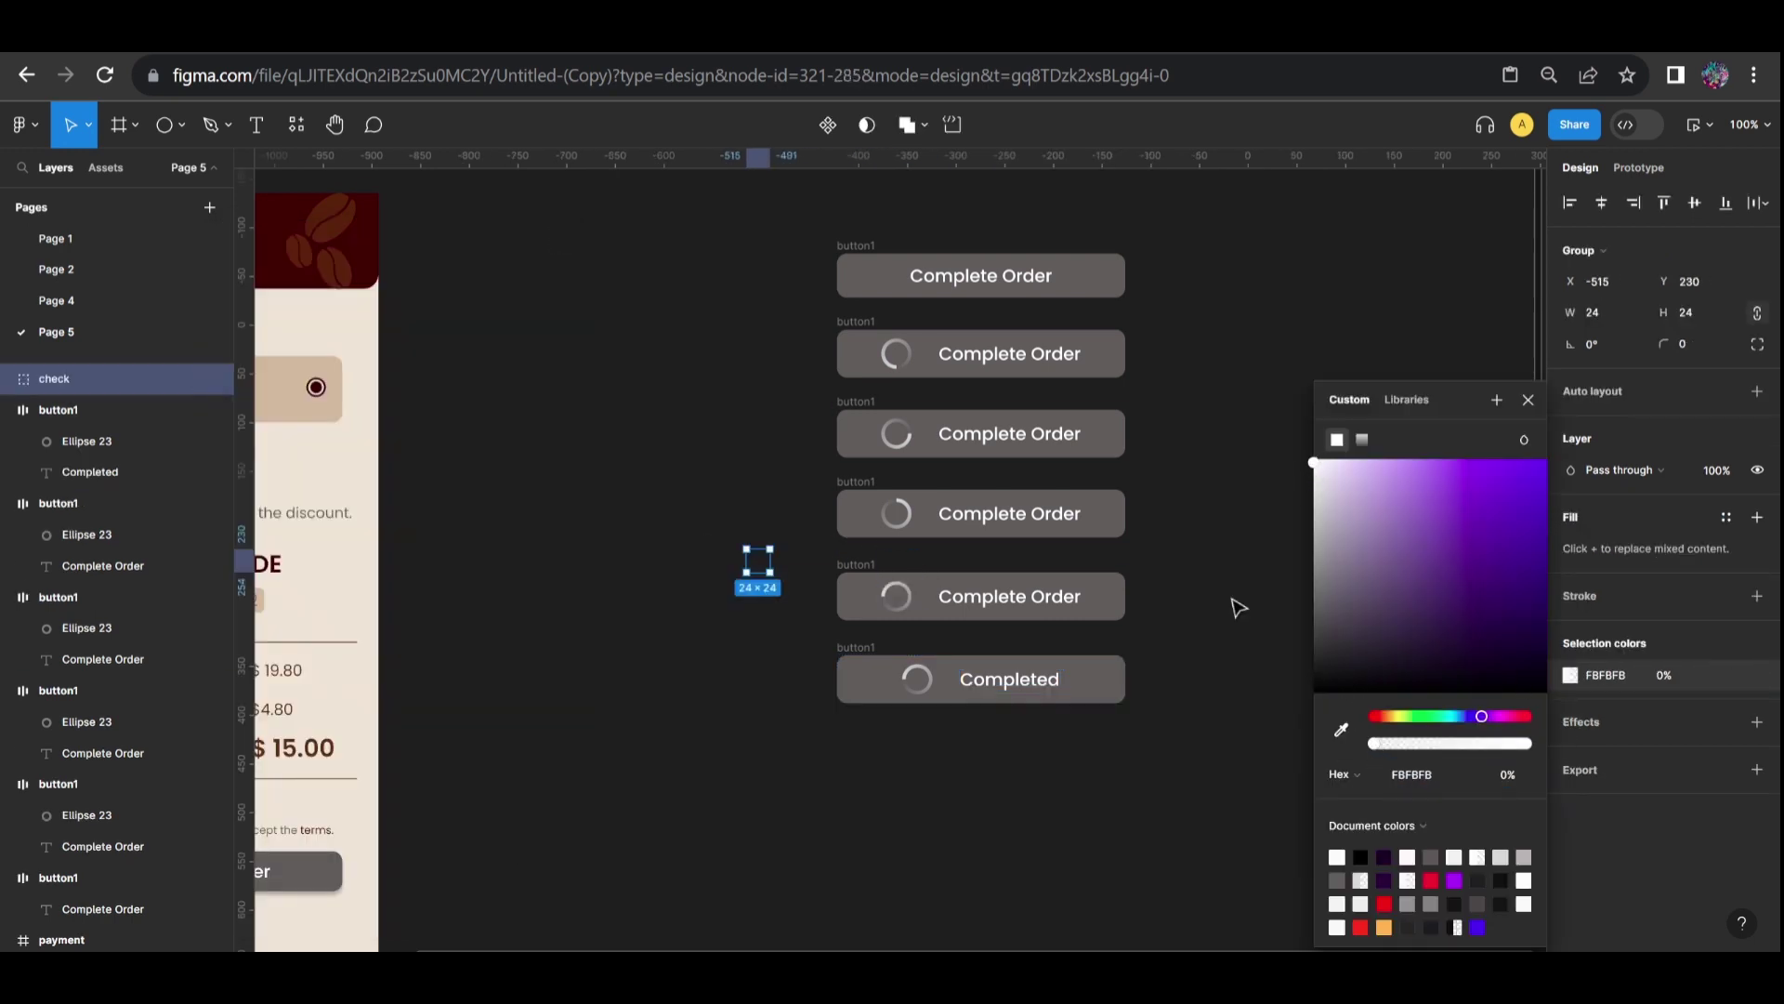
{"action": "left_click", "coordinate": [1235, 605]}
{"action": "left_click", "coordinate": [758, 568]}
Delete the check icon's bounding box, leaving only the check vector
{"action": "key", "text": "ctrl+plus"}
{"action": "double_click", "coordinate": [645, 582]}
{"action": "double_click", "coordinate": [645, 583]}
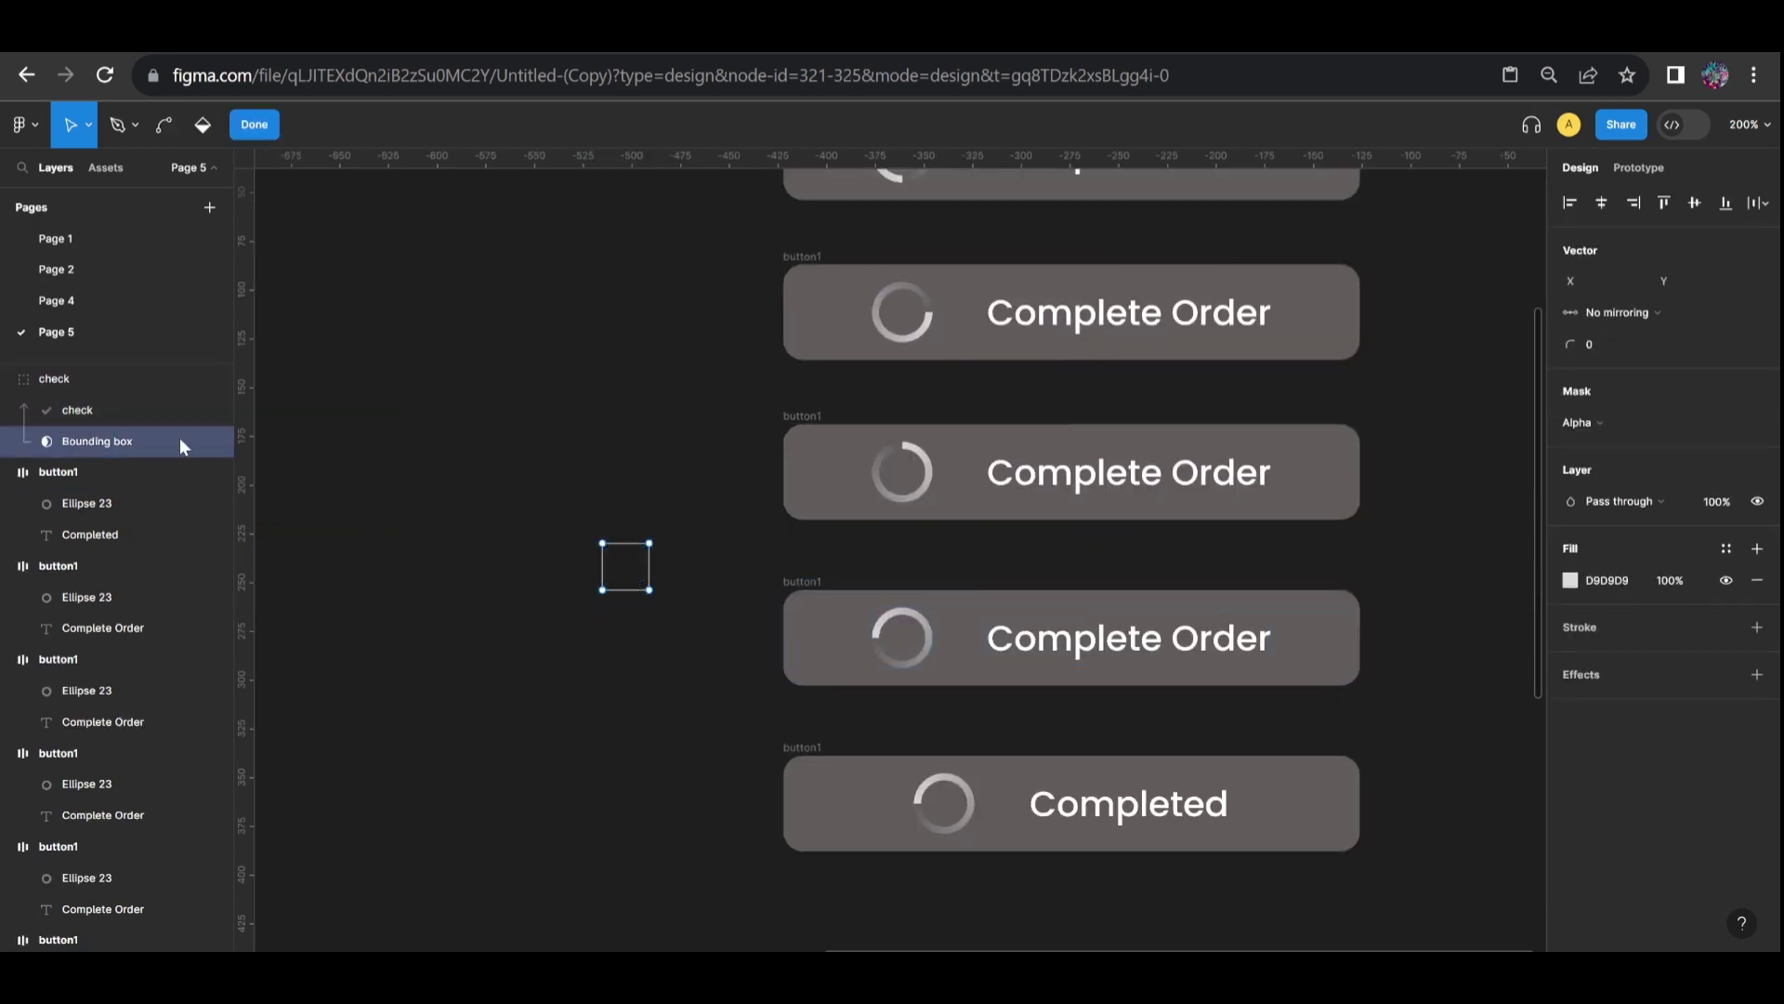
{"action": "left_click", "coordinate": [66, 413]}
{"action": "left_click", "coordinate": [138, 440]}
{"action": "key", "text": "Delete"}
{"action": "left_click", "coordinate": [138, 412]}
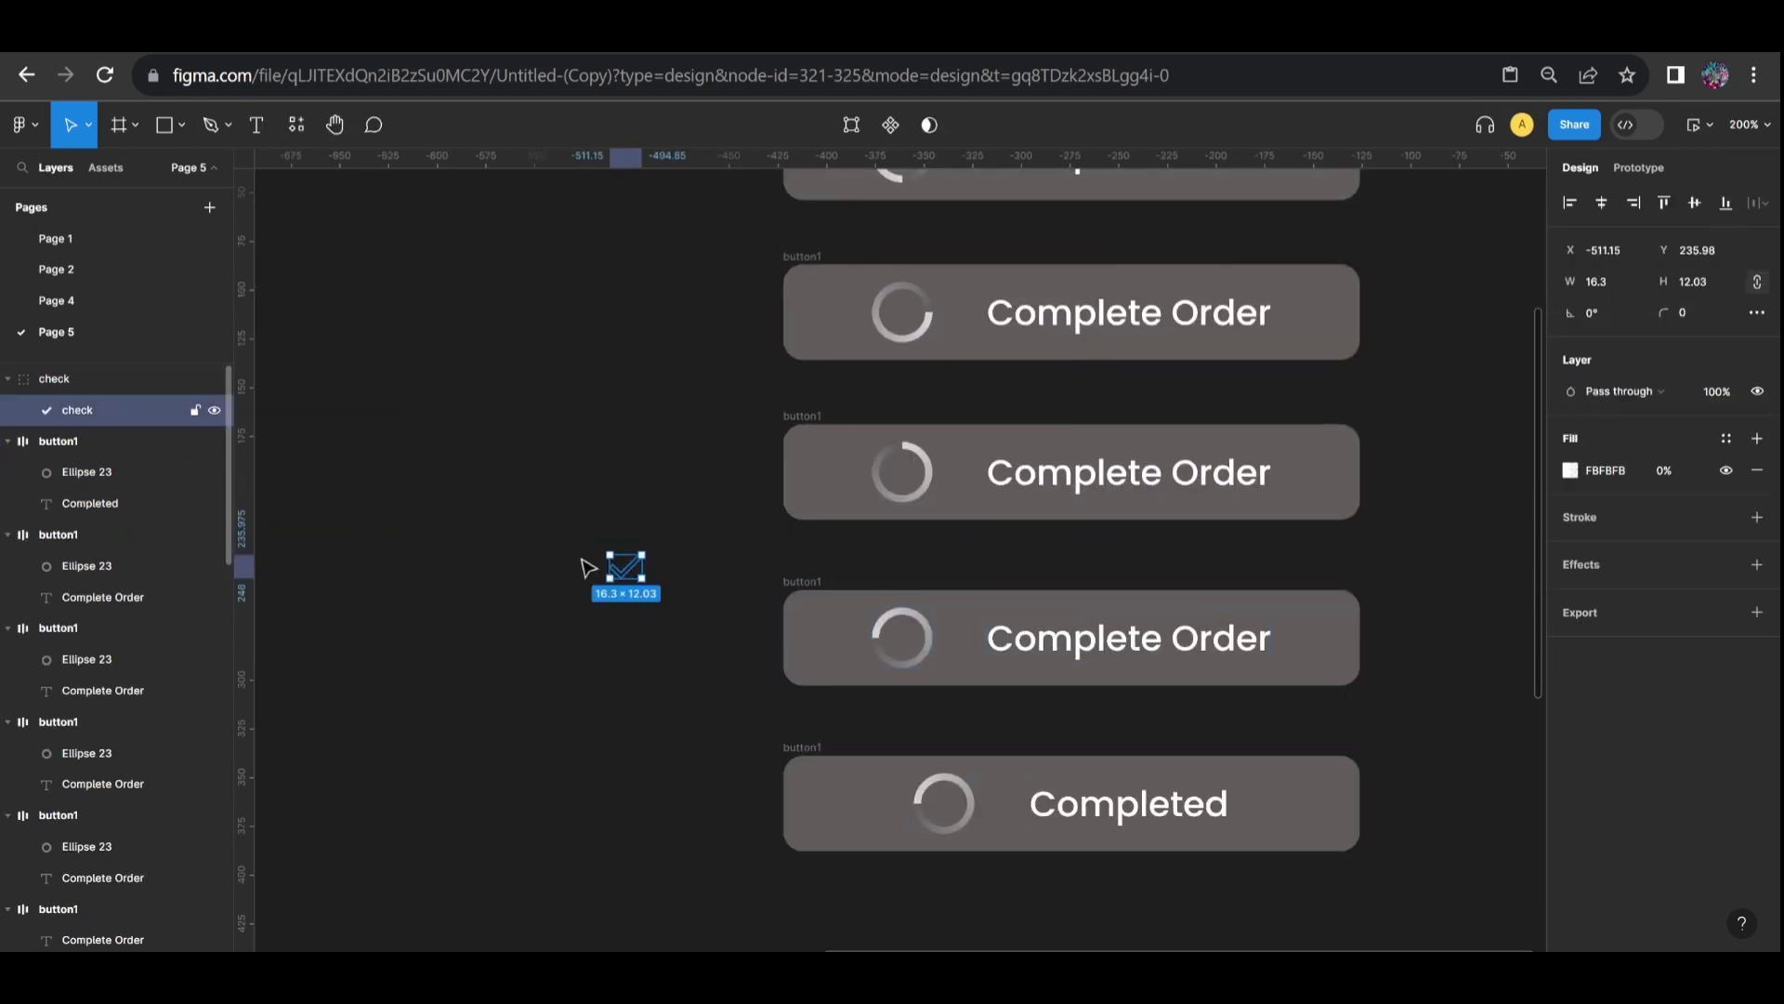
Set the checkmark group's fill to pure white
{"action": "left_click", "coordinate": [1571, 470]}
{"action": "left_click", "coordinate": [1341, 729]}
{"action": "left_click", "coordinate": [671, 547]}
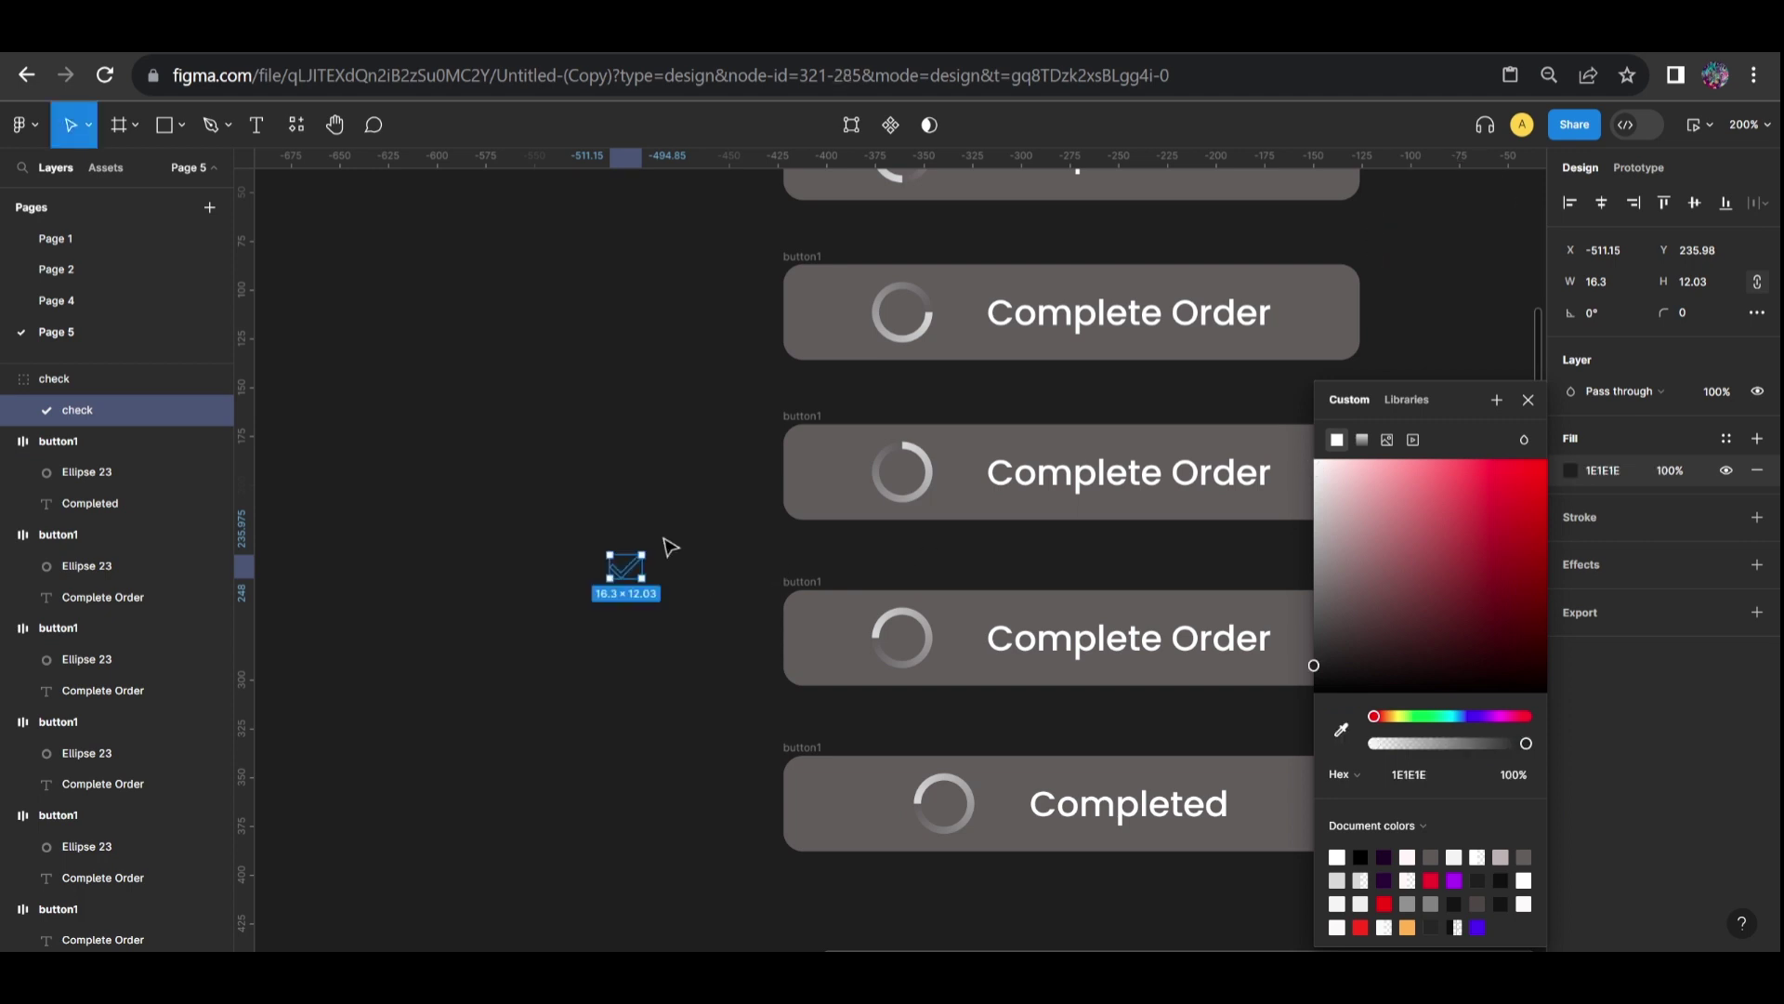
{"action": "left_click", "coordinate": [638, 578]}
{"action": "left_click", "coordinate": [1571, 676]}
{"action": "left_click", "coordinate": [1528, 873]}
{"action": "left_click", "coordinate": [707, 751]}
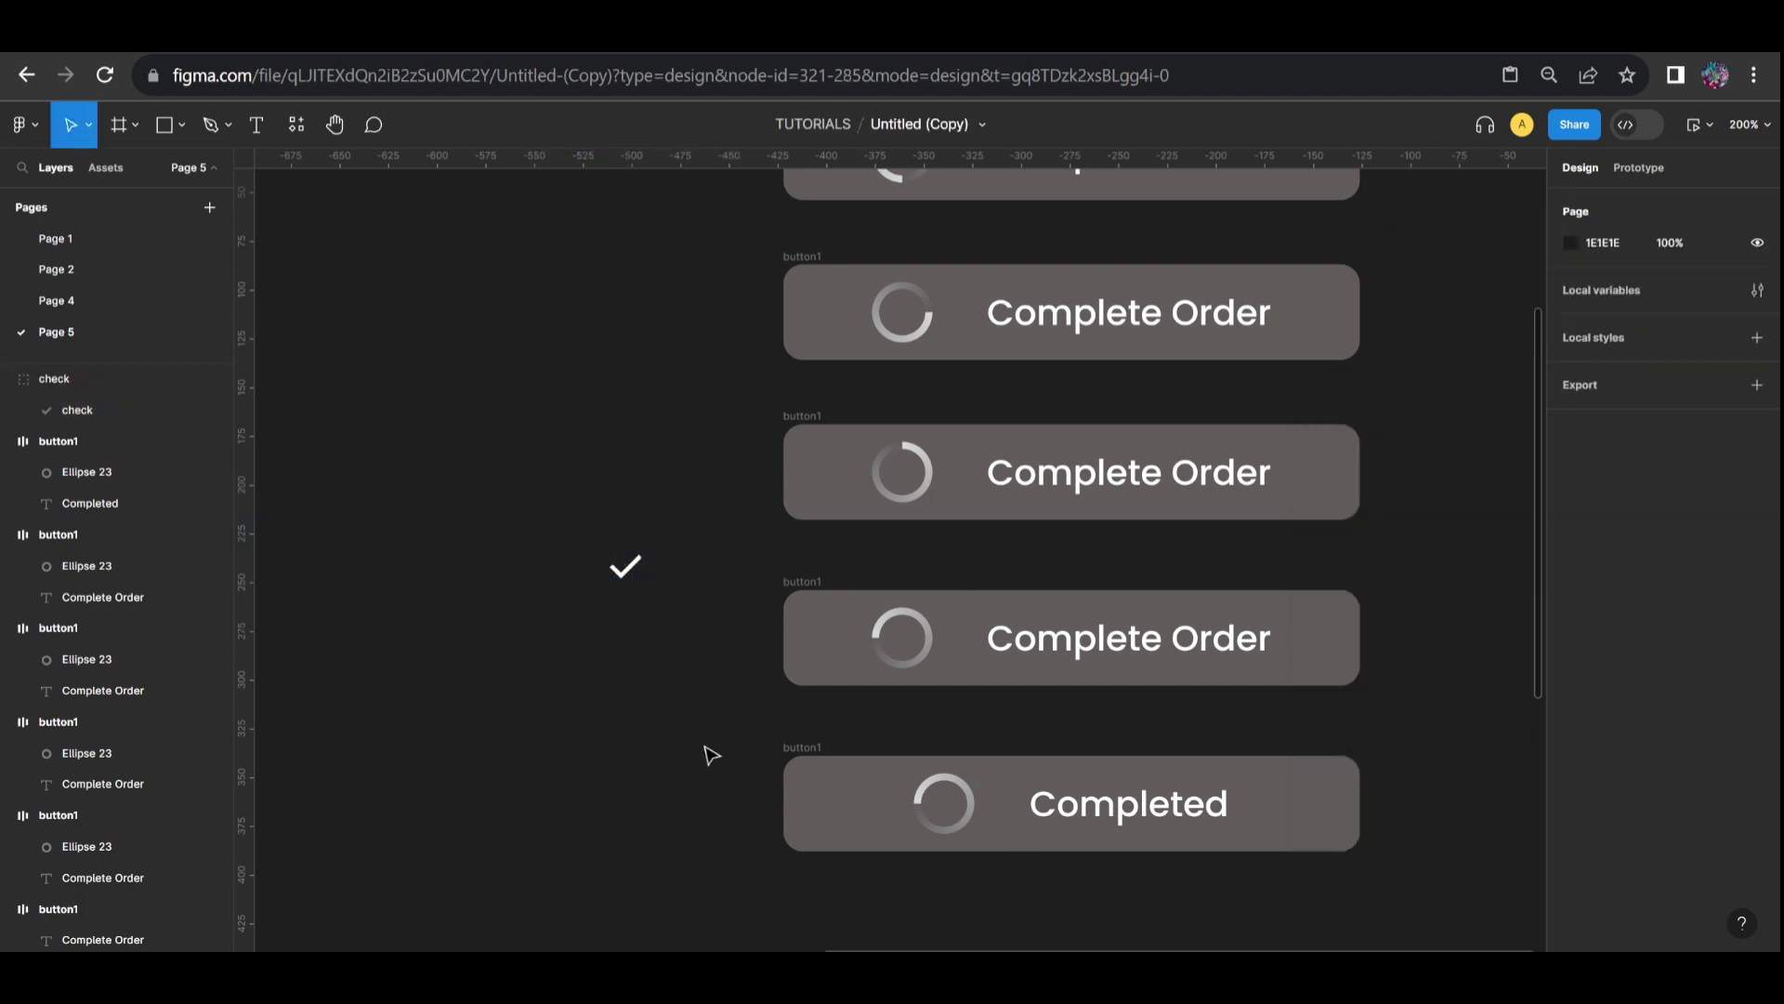
{"action": "left_click", "coordinate": [618, 569]}
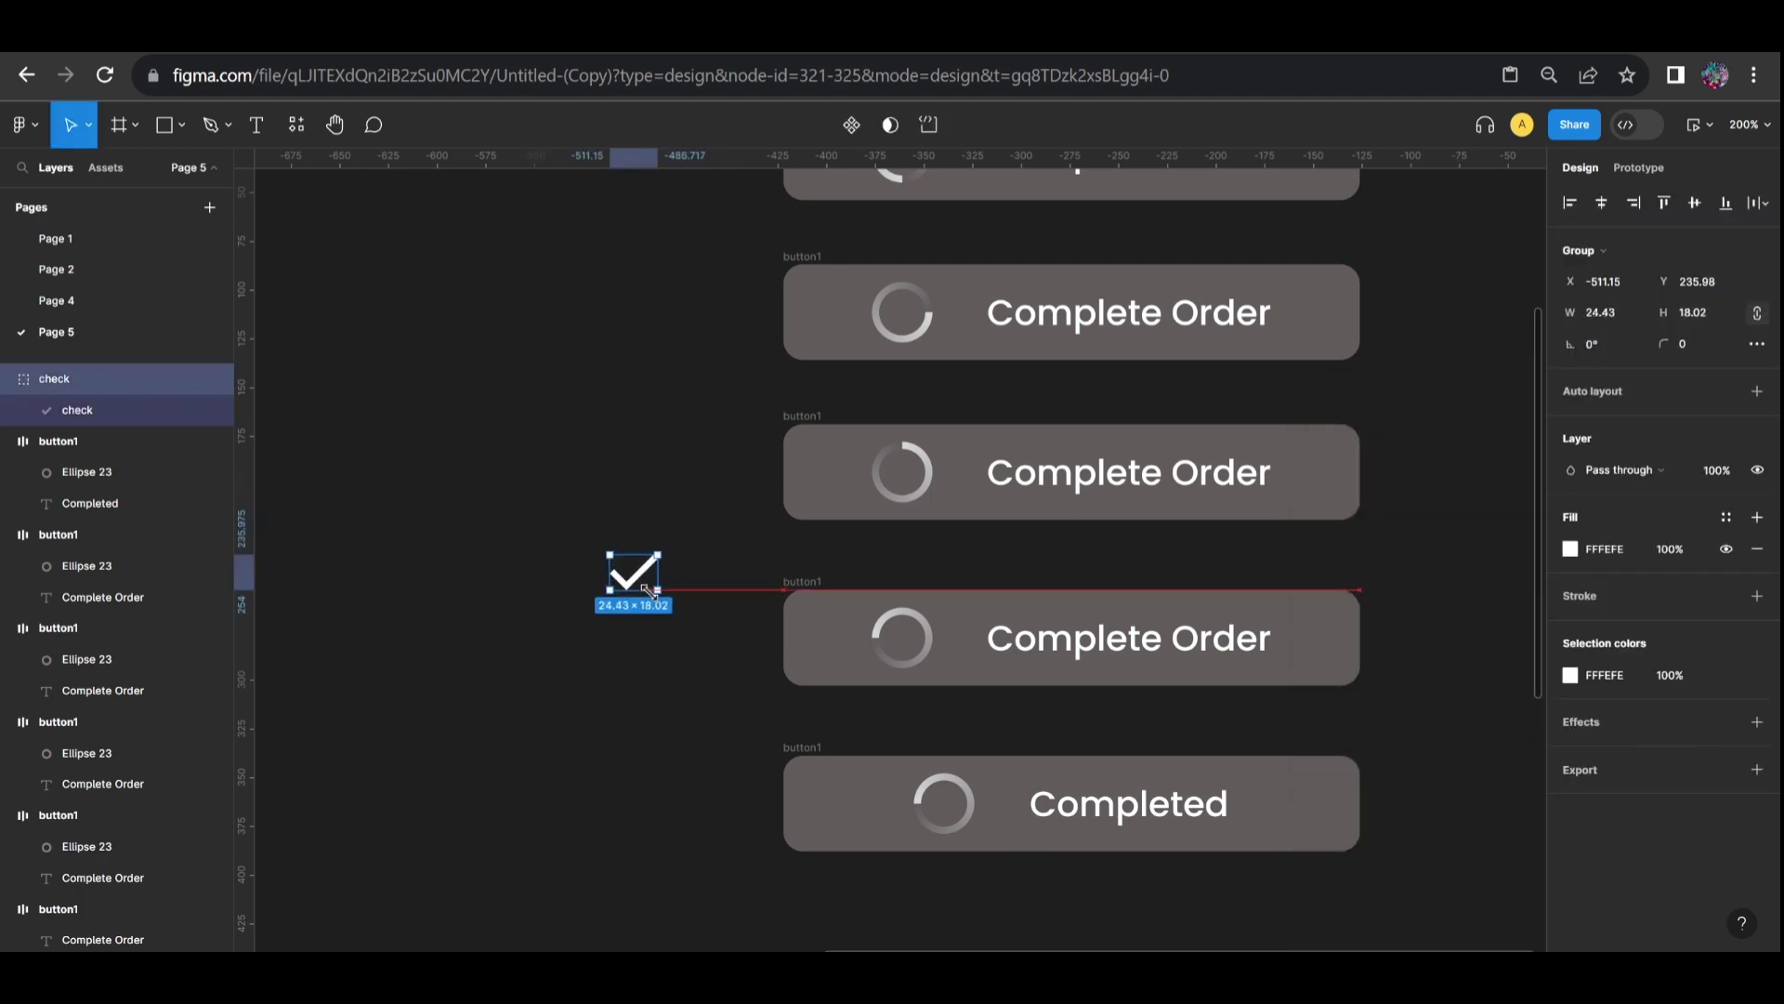
{"action": "key", "text": "Tab"}
{"action": "key", "text": "Return"}
Move the white check into the Completed button and delete its Ellipse 23 spinner
{"action": "left_click_drag", "start_coordinate": [640, 580], "coordinate": [966, 839]}
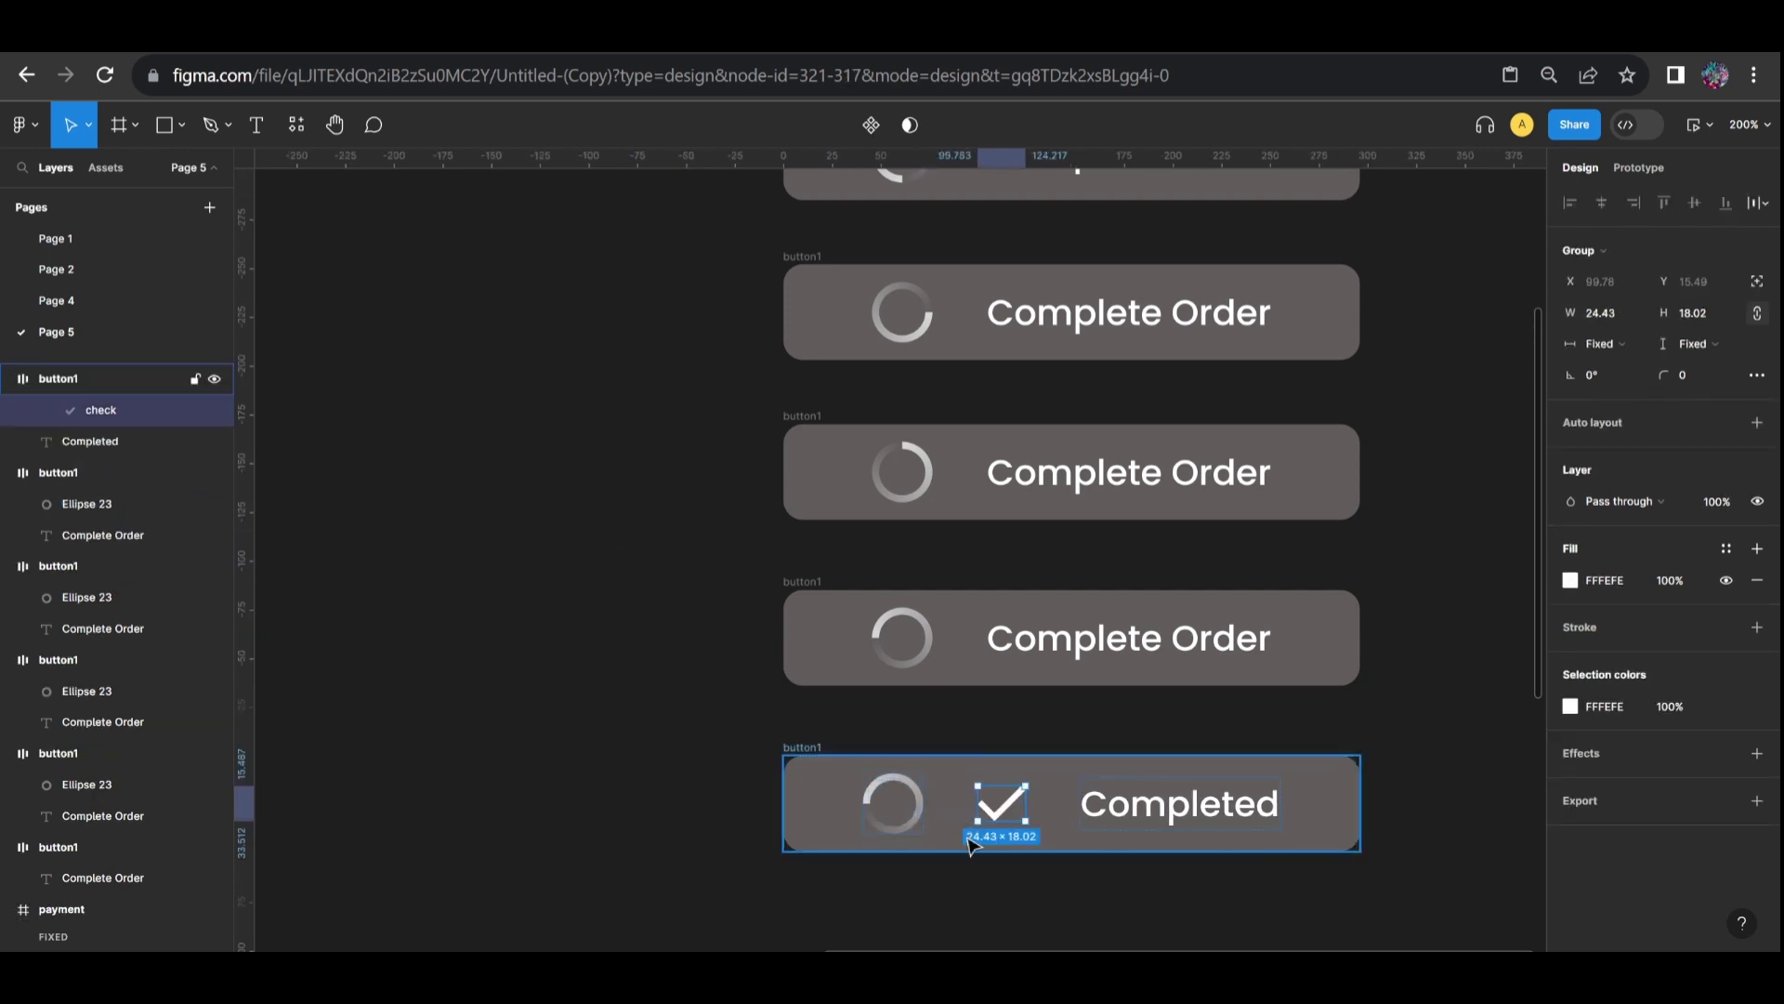
{"action": "left_click", "coordinate": [907, 817]}
{"action": "double_click", "coordinate": [911, 819]}
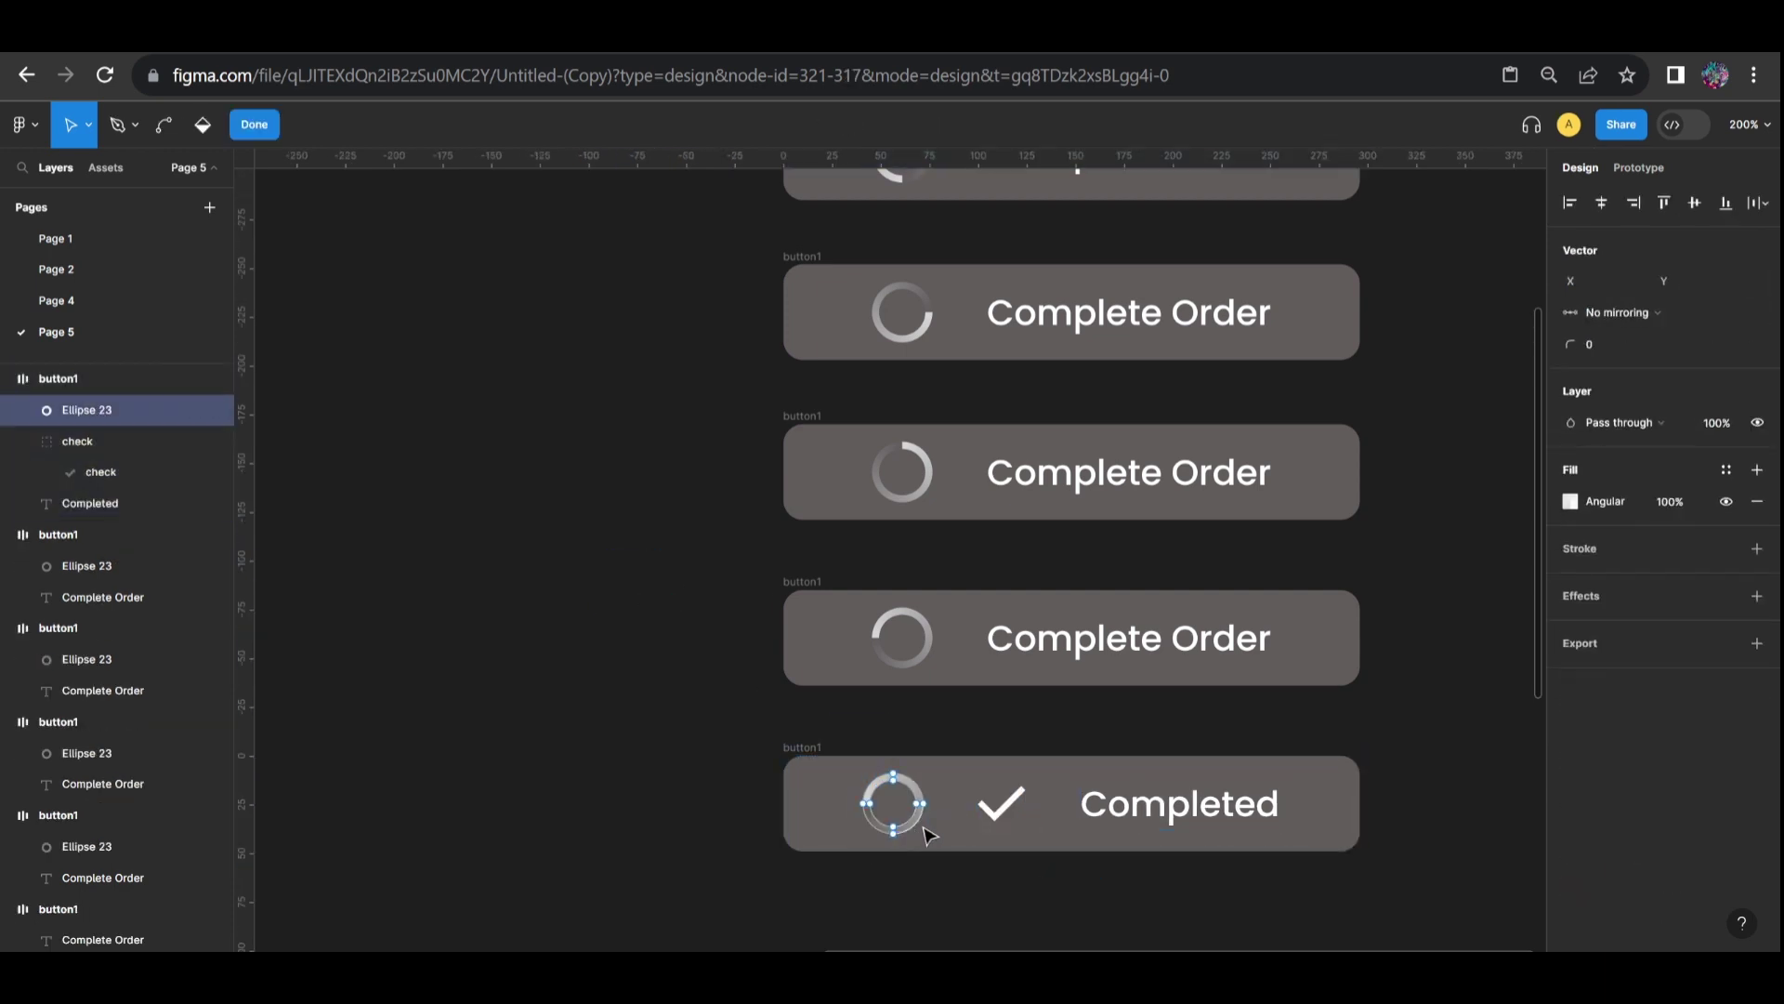
{"action": "key", "text": "Escape"}
{"action": "key", "text": "Delete"}
{"action": "left_click", "coordinate": [942, 816]}
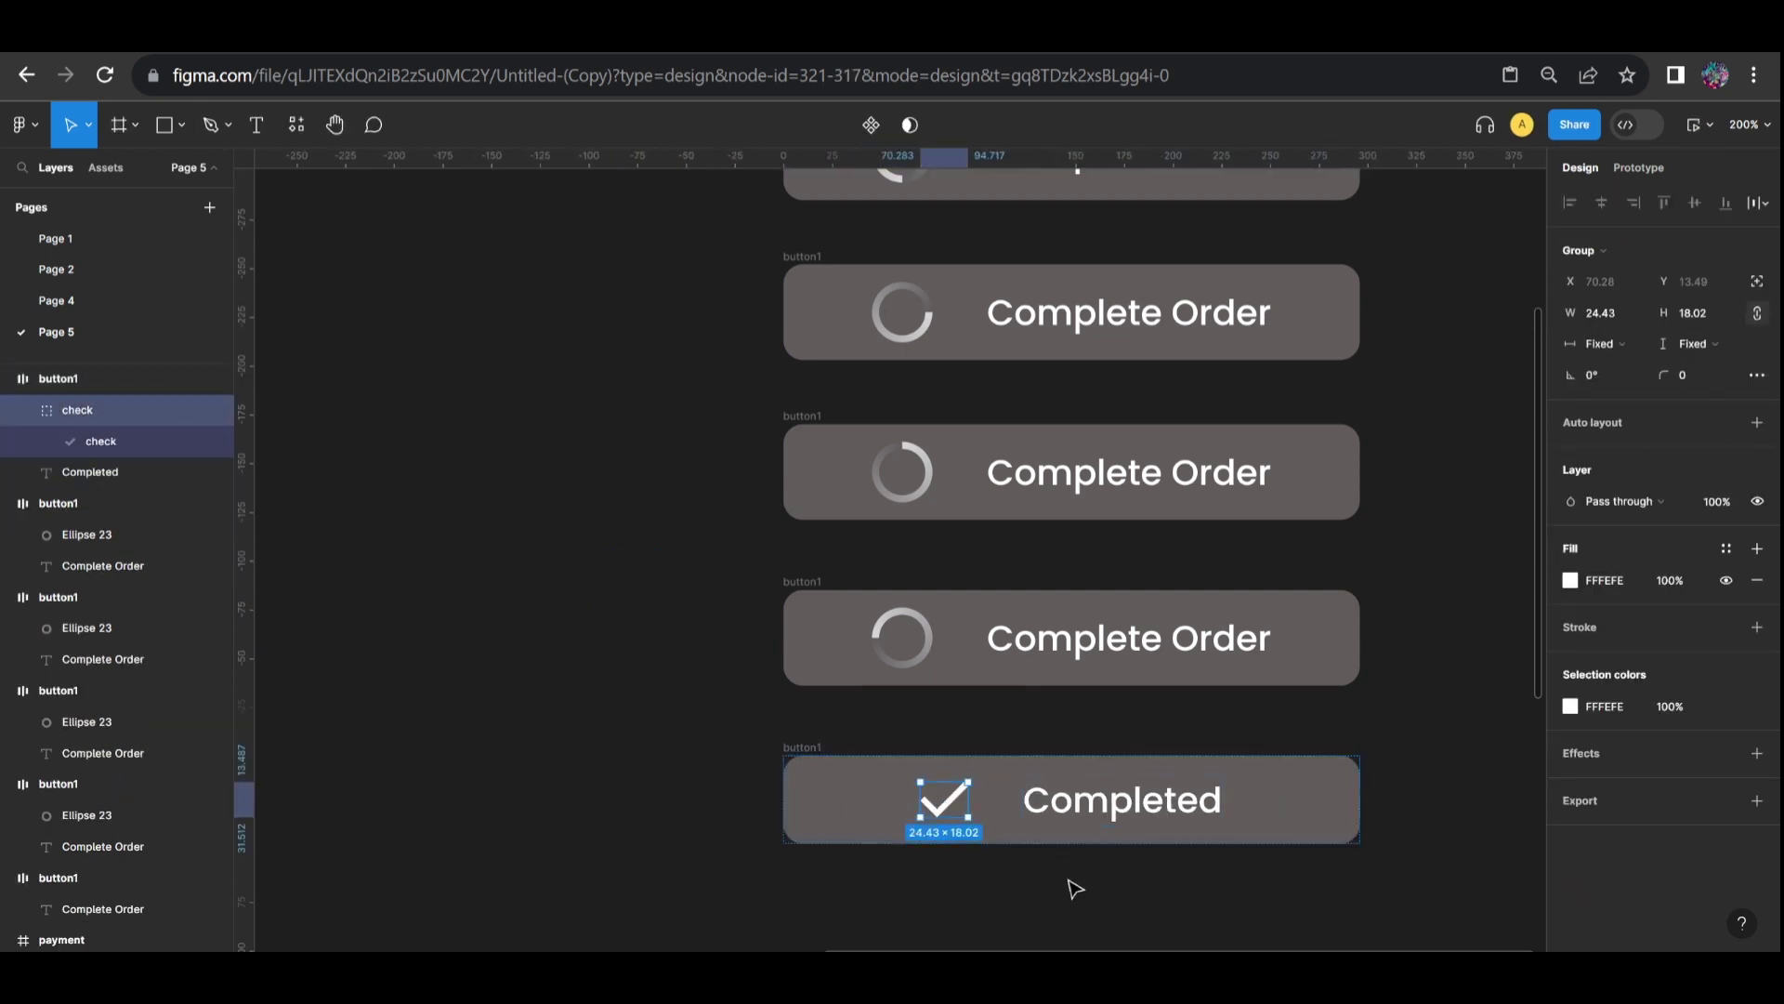
{"action": "left_click", "coordinate": [1075, 889]}
{"action": "key", "text": "shift+0"}
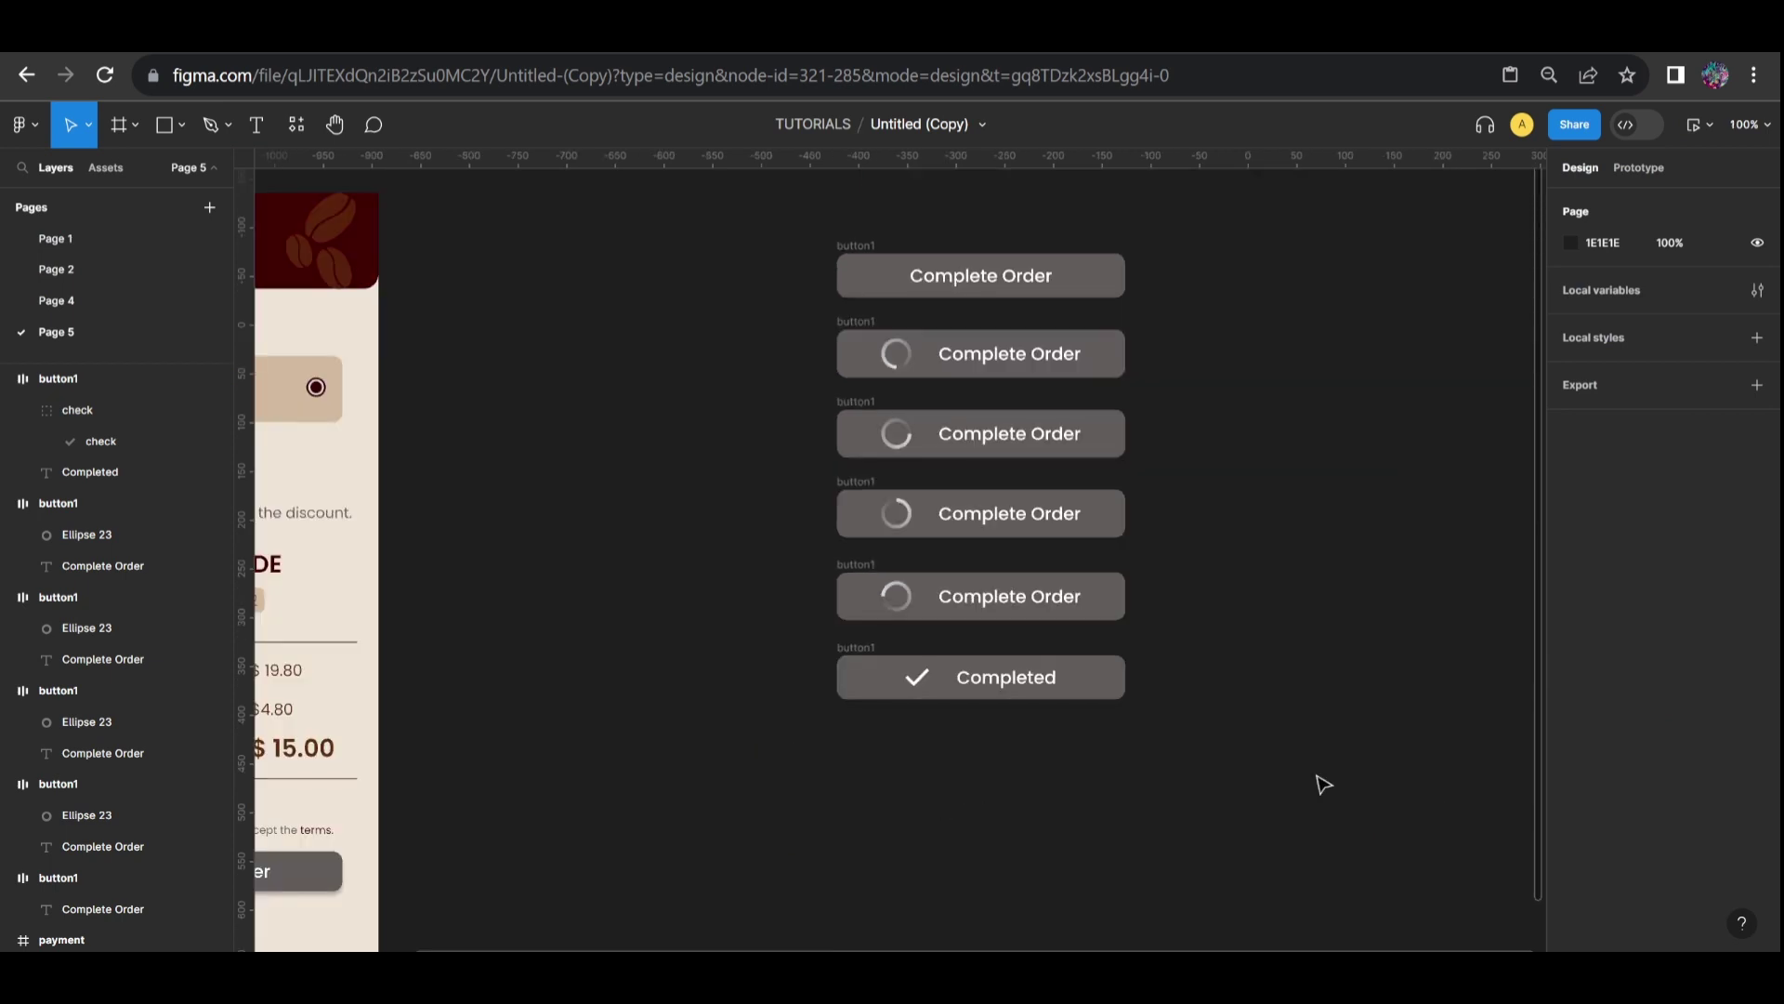
Give the top Complete Order button a maroon fill picked from the canvas
{"action": "scroll", "coordinate": [796, 902], "scroll_direction": "up", "scroll_amount": 1}
{"action": "left_click", "coordinate": [872, 320]}
{"action": "left_click", "coordinate": [1571, 761]}
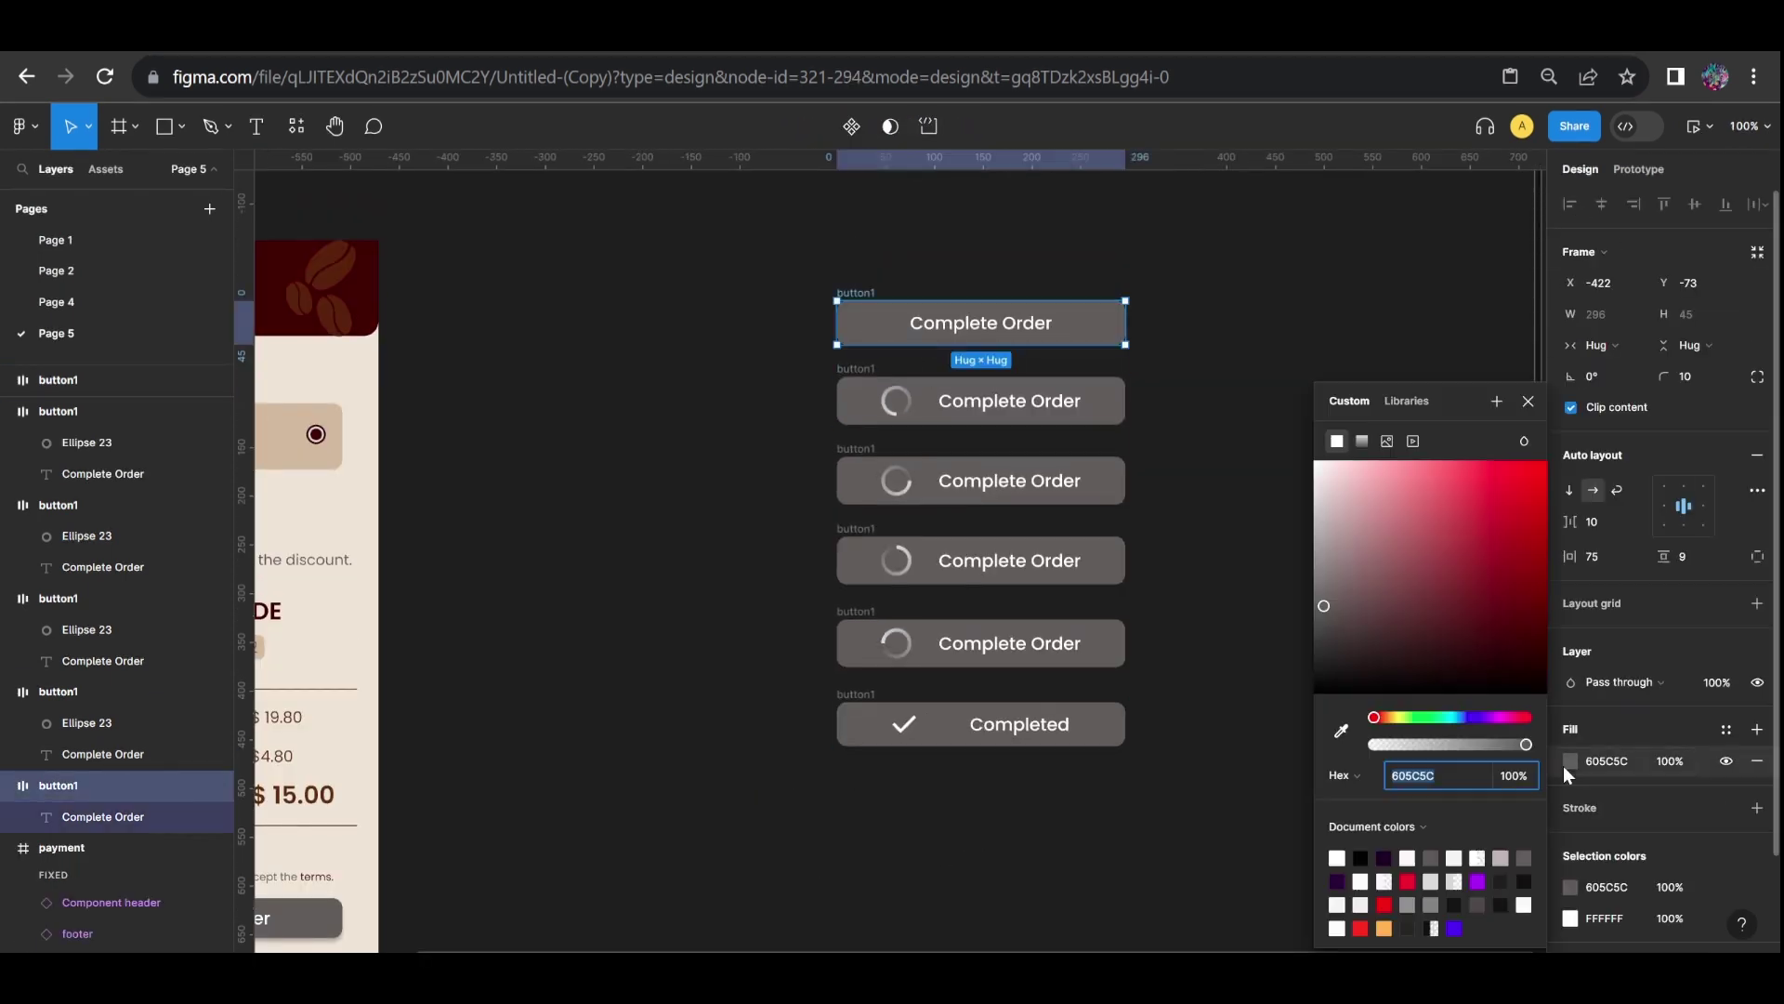
{"action": "left_click", "coordinate": [1341, 731]}
{"action": "left_click", "coordinate": [366, 302]}
{"action": "left_click", "coordinate": [763, 583]}
Apply the maroon to the four spinner buttons and darken the shared fill to 340403
{"action": "left_click", "coordinate": [1114, 415]}
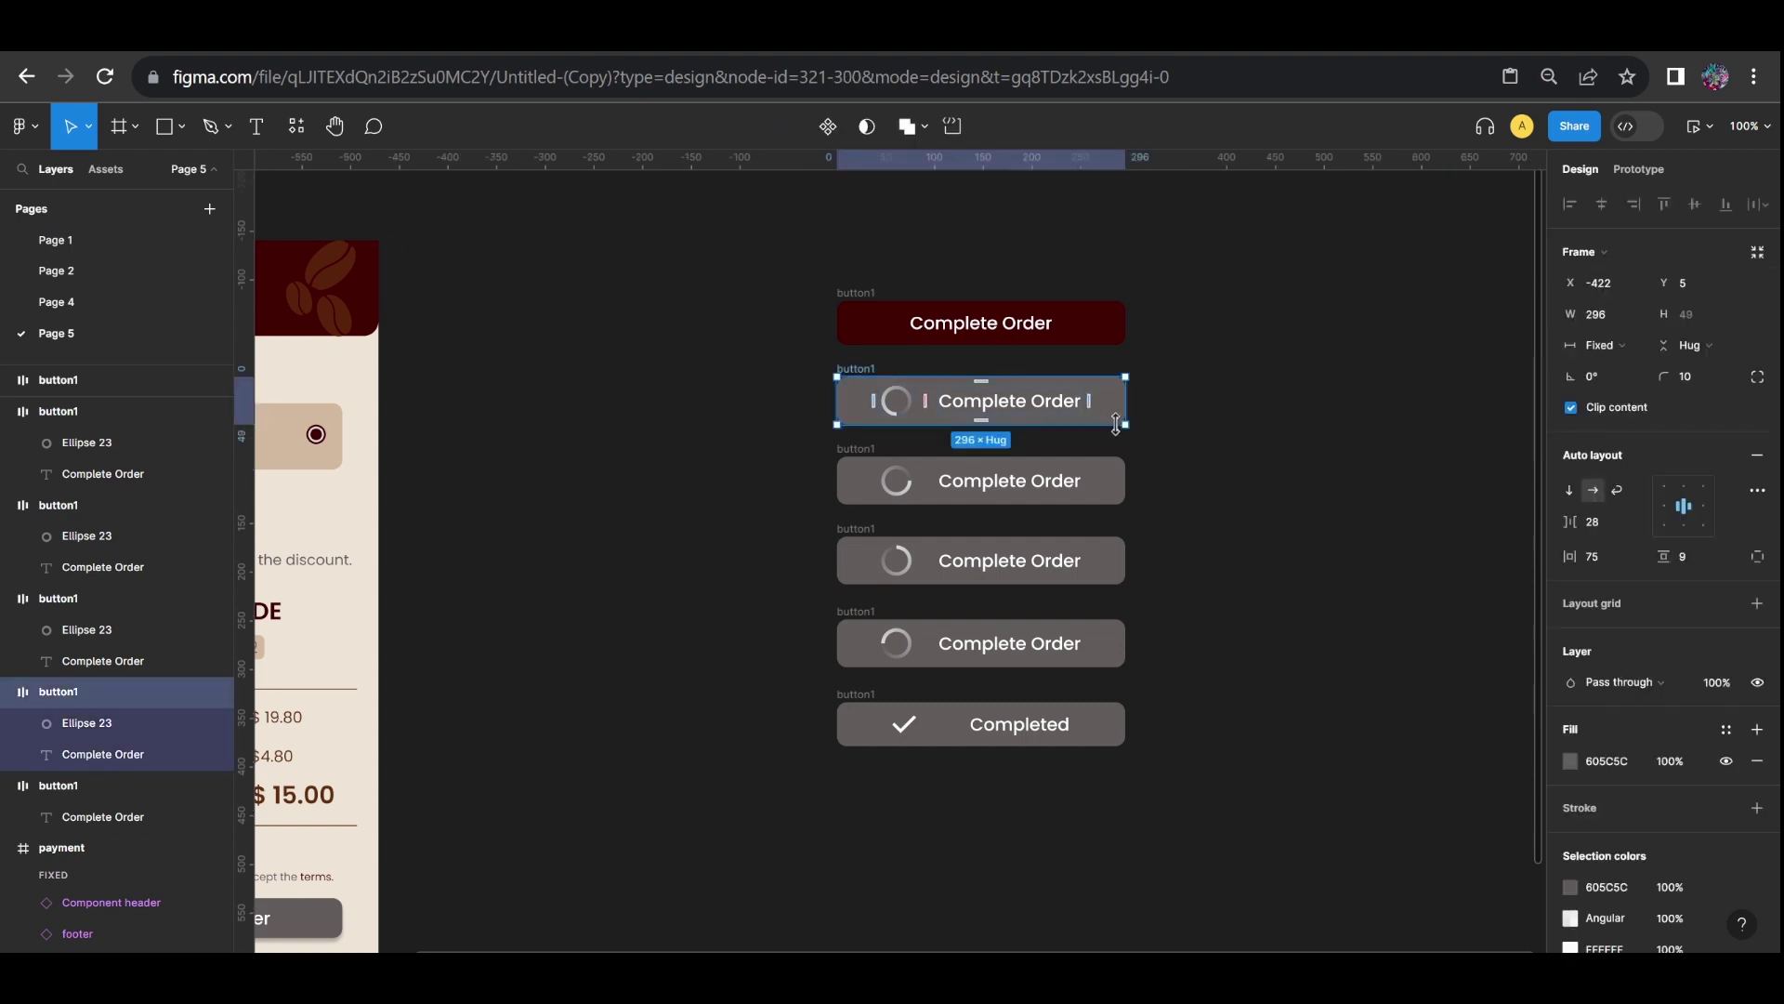
{"action": "left_click", "coordinate": [1122, 488], "text": "shift"}
{"action": "left_click", "coordinate": [1120, 561], "text": "shift"}
{"action": "left_click", "coordinate": [1120, 643], "text": "shift"}
{"action": "left_click", "coordinate": [1571, 761]}
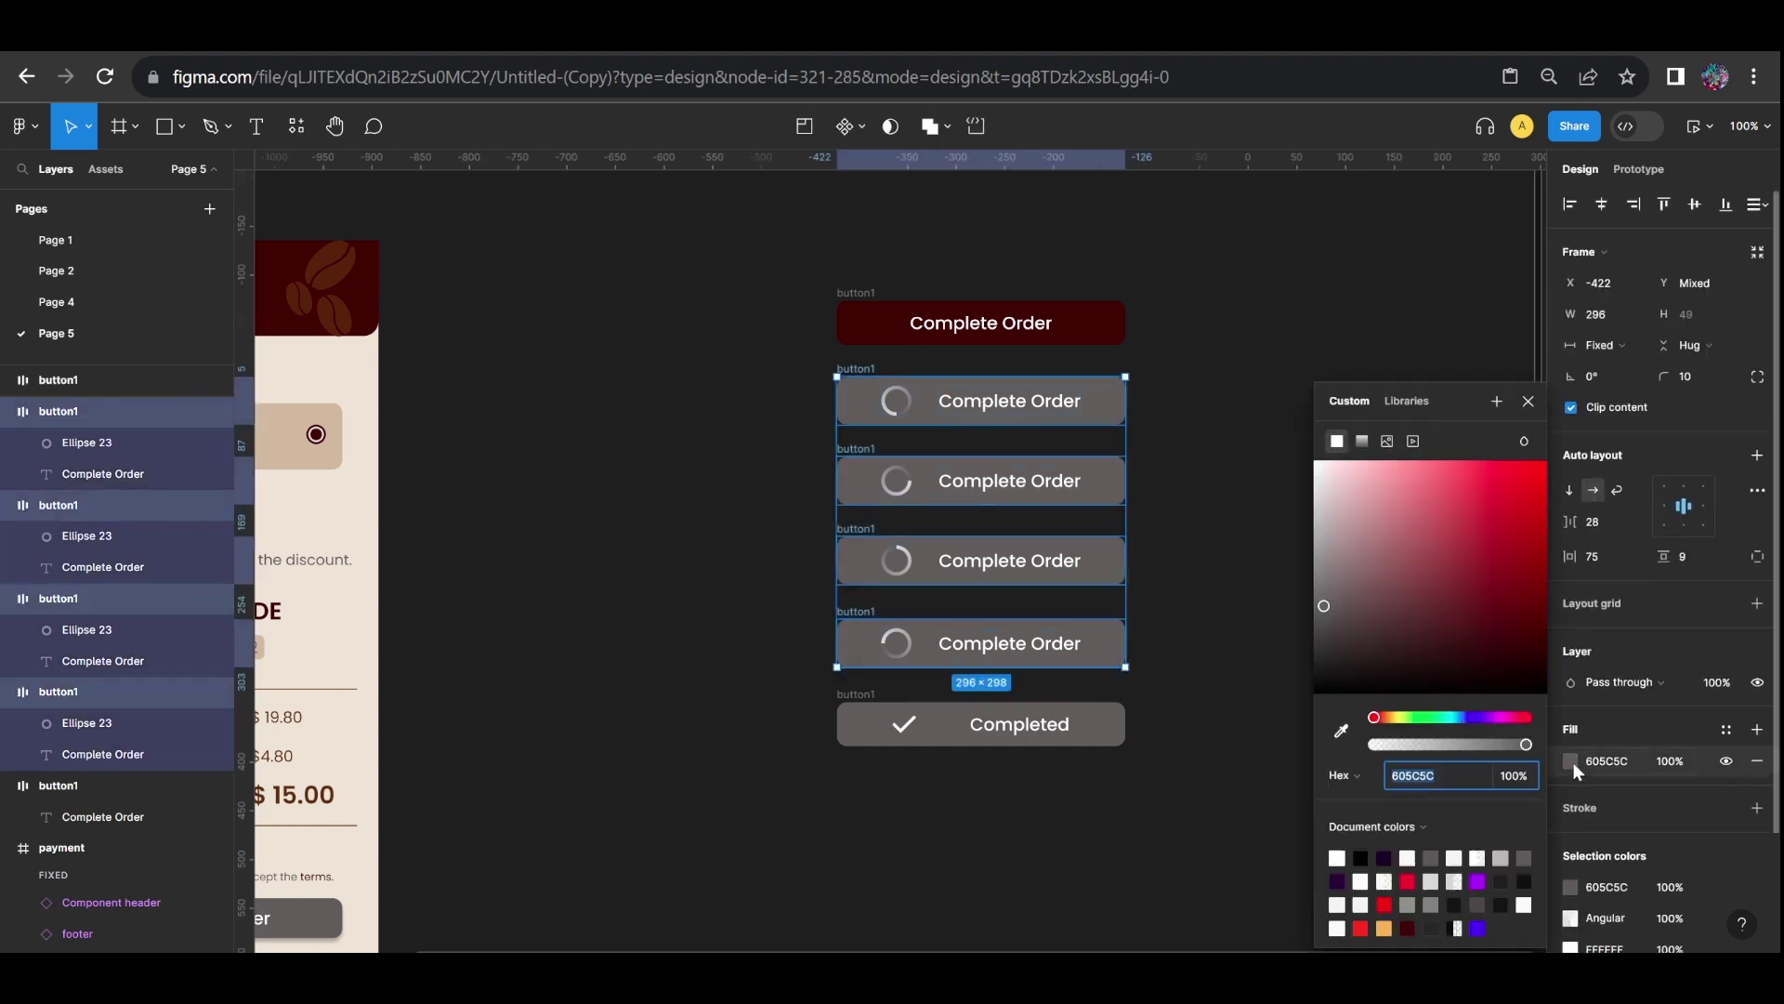
{"action": "left_click", "coordinate": [1341, 730]}
{"action": "left_click", "coordinate": [1094, 340]}
{"action": "left_click_drag", "start_coordinate": [1528, 634], "coordinate": [1532, 652]}
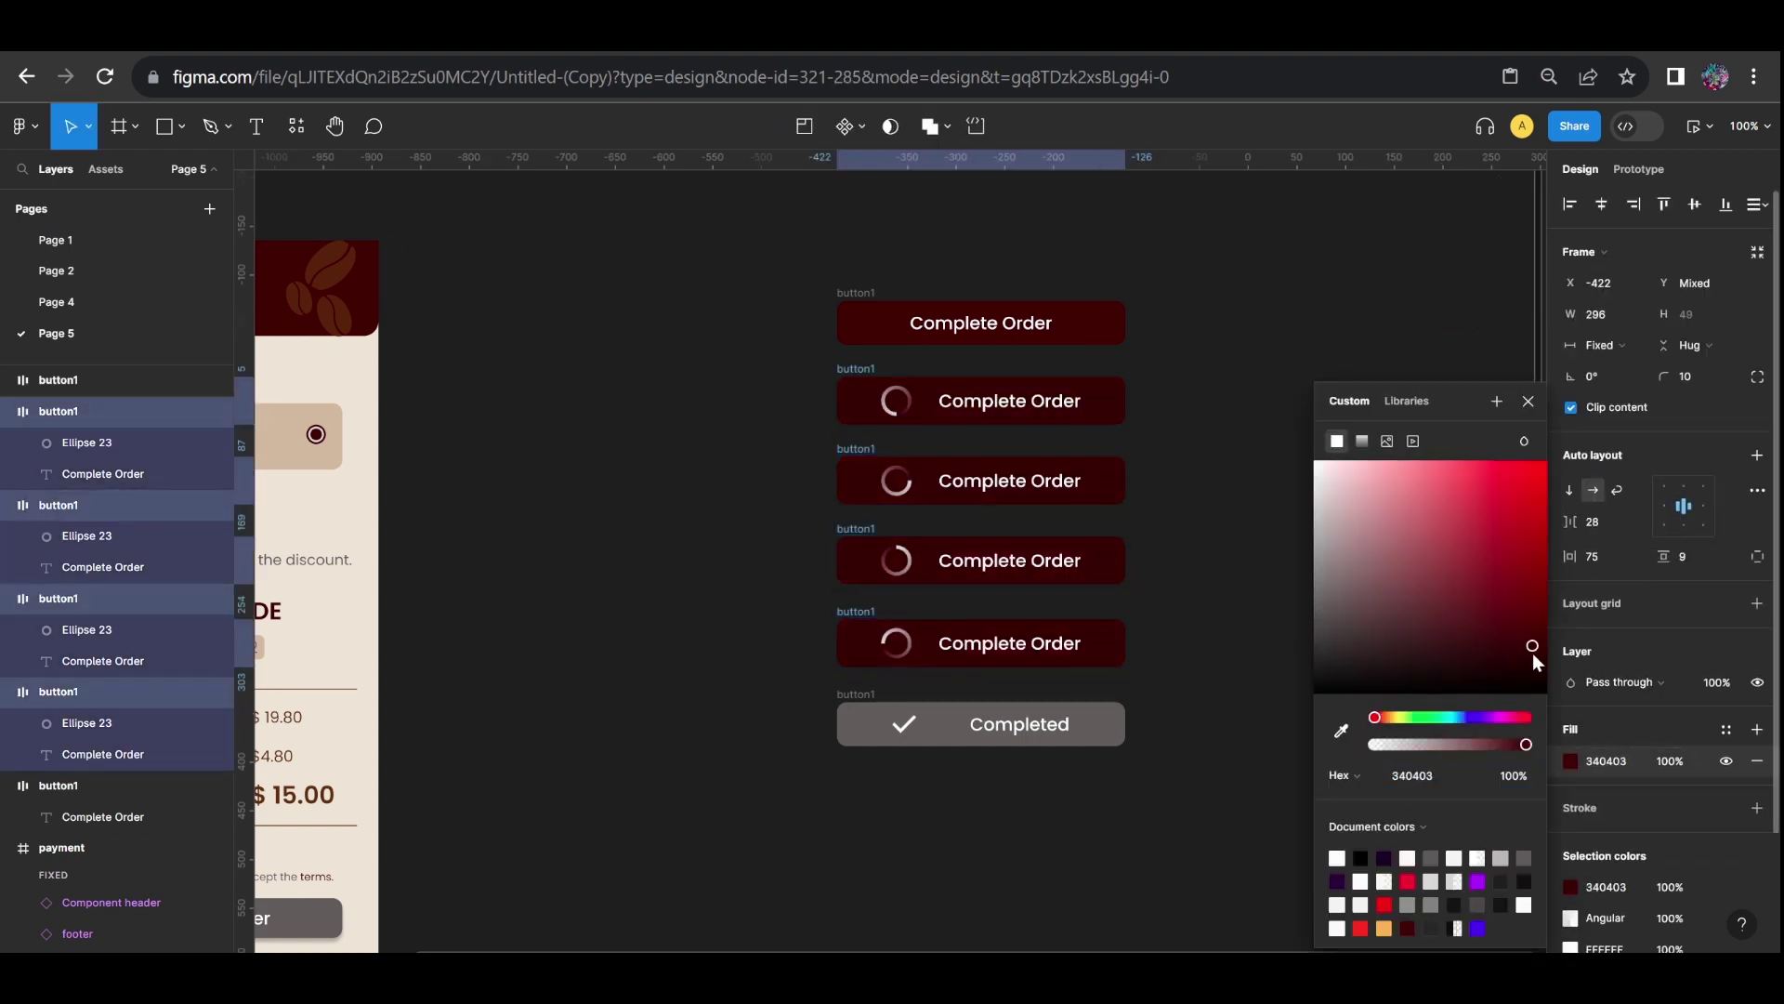
{"action": "left_click", "coordinate": [1251, 817]}
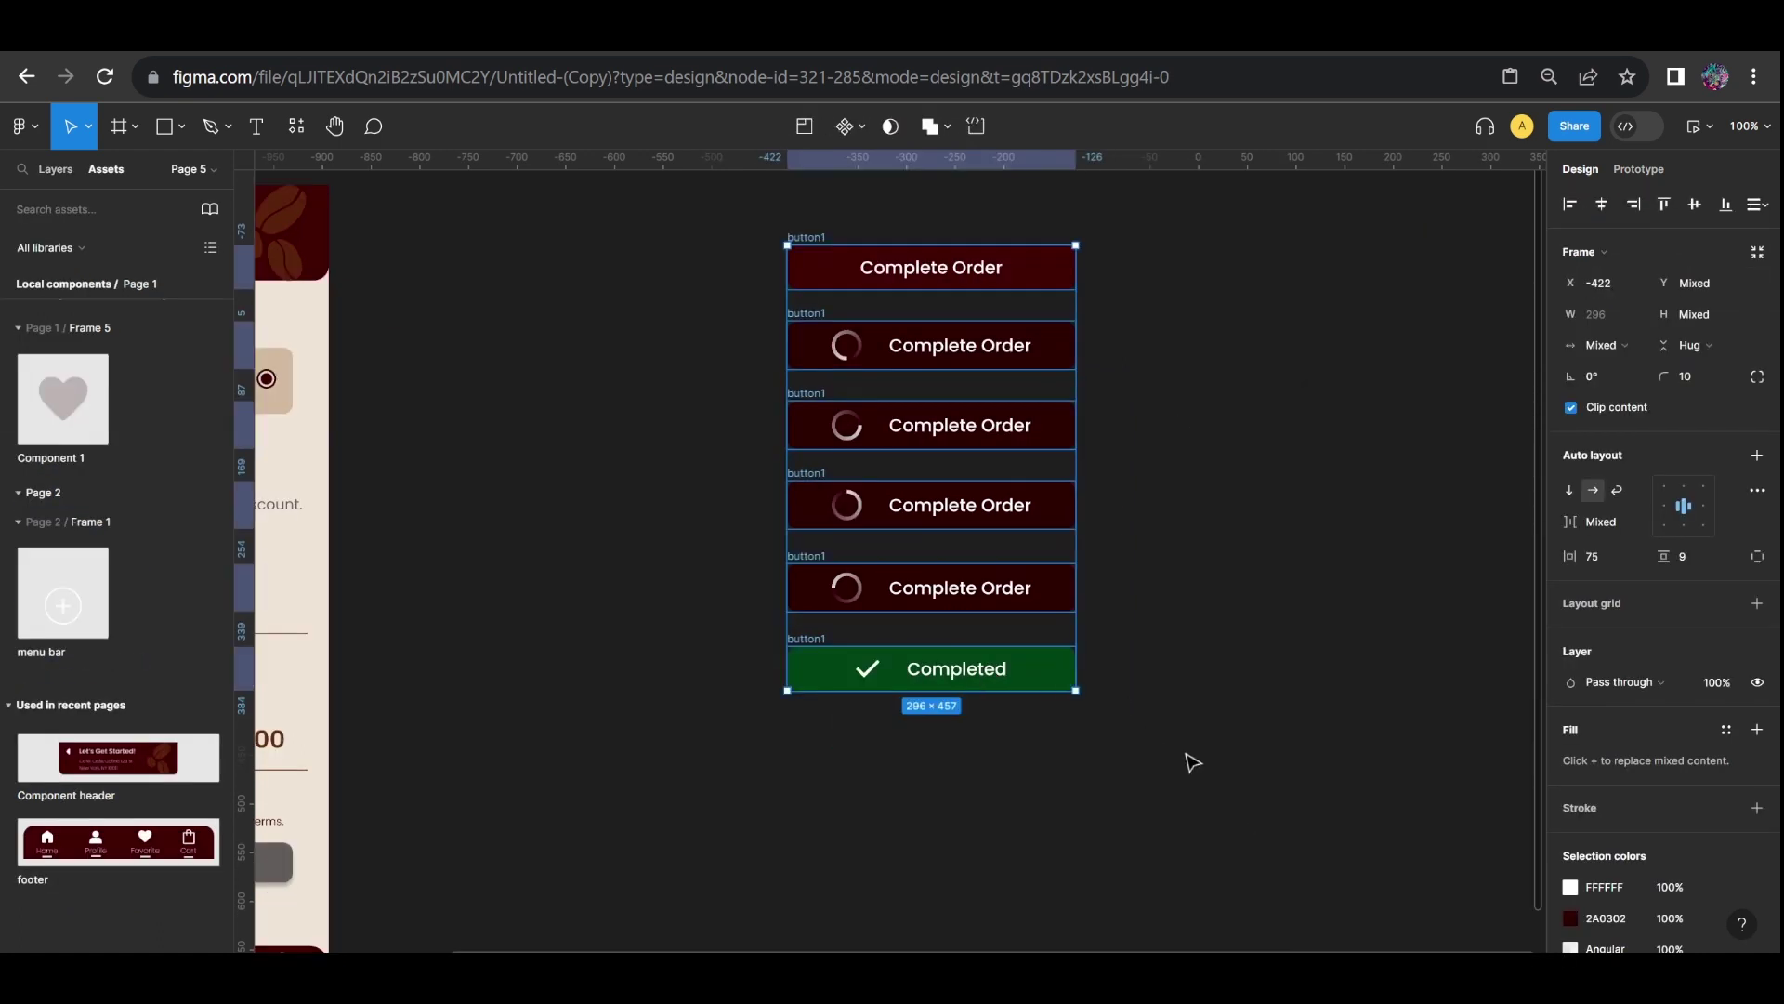
Combine all six buttons into the button1 component set of six variants
{"action": "left_click", "coordinate": [1192, 762]}
{"action": "left_click_drag", "start_coordinate": [761, 235], "coordinate": [1222, 739]}
{"action": "left_click", "coordinate": [861, 126]}
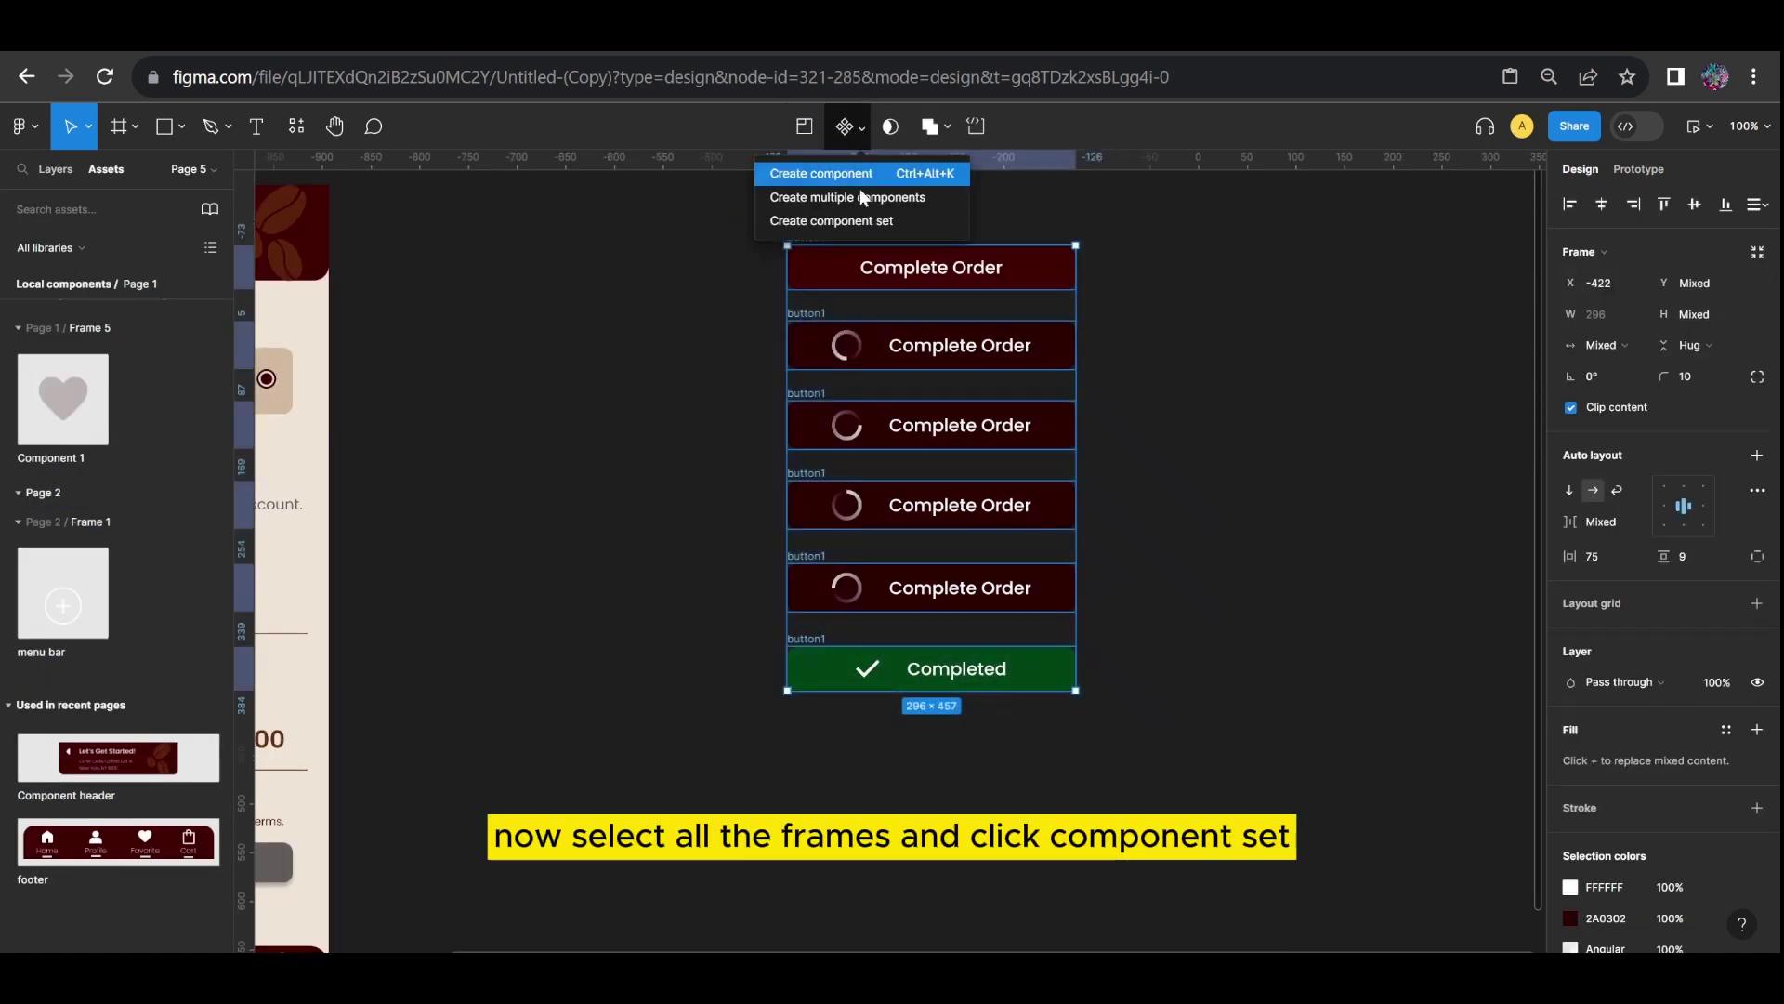
{"action": "left_click", "coordinate": [864, 222]}
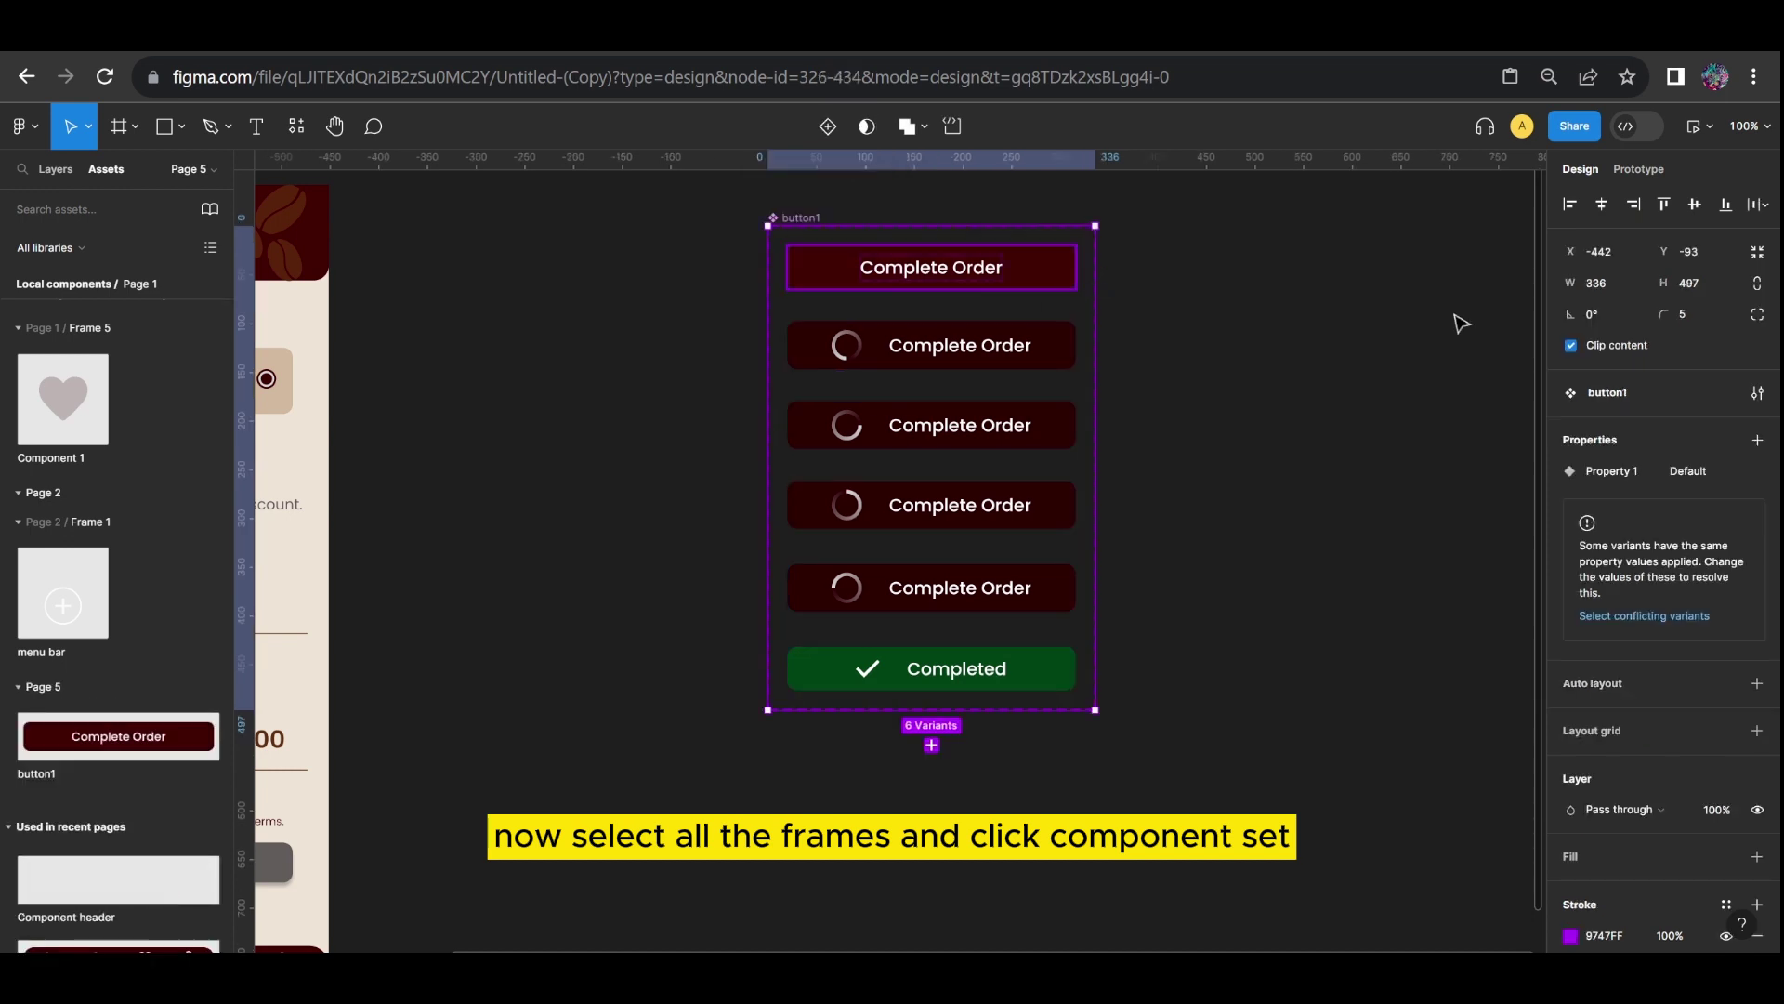
{"action": "left_click", "coordinate": [1678, 167]}
Link the top variant to the first spinner variant with an Instant transition
{"action": "left_click", "coordinate": [1022, 279]}
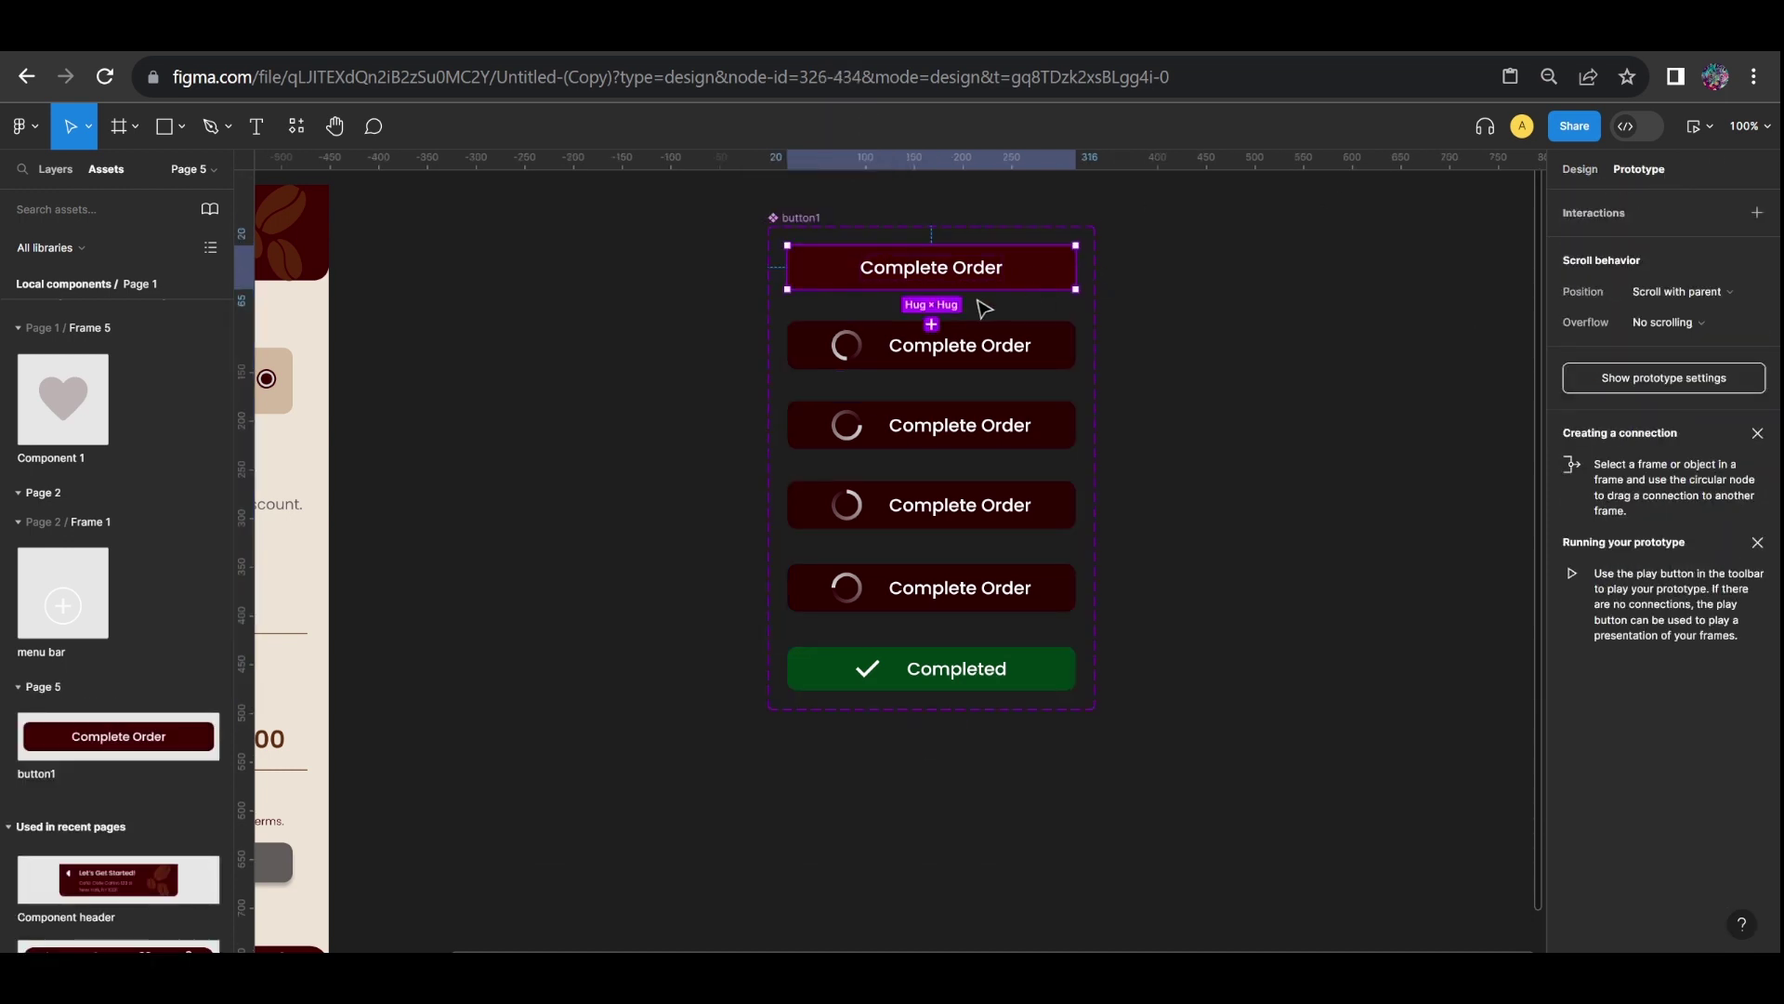
{"action": "left_click_drag", "start_coordinate": [933, 290], "coordinate": [969, 375]}
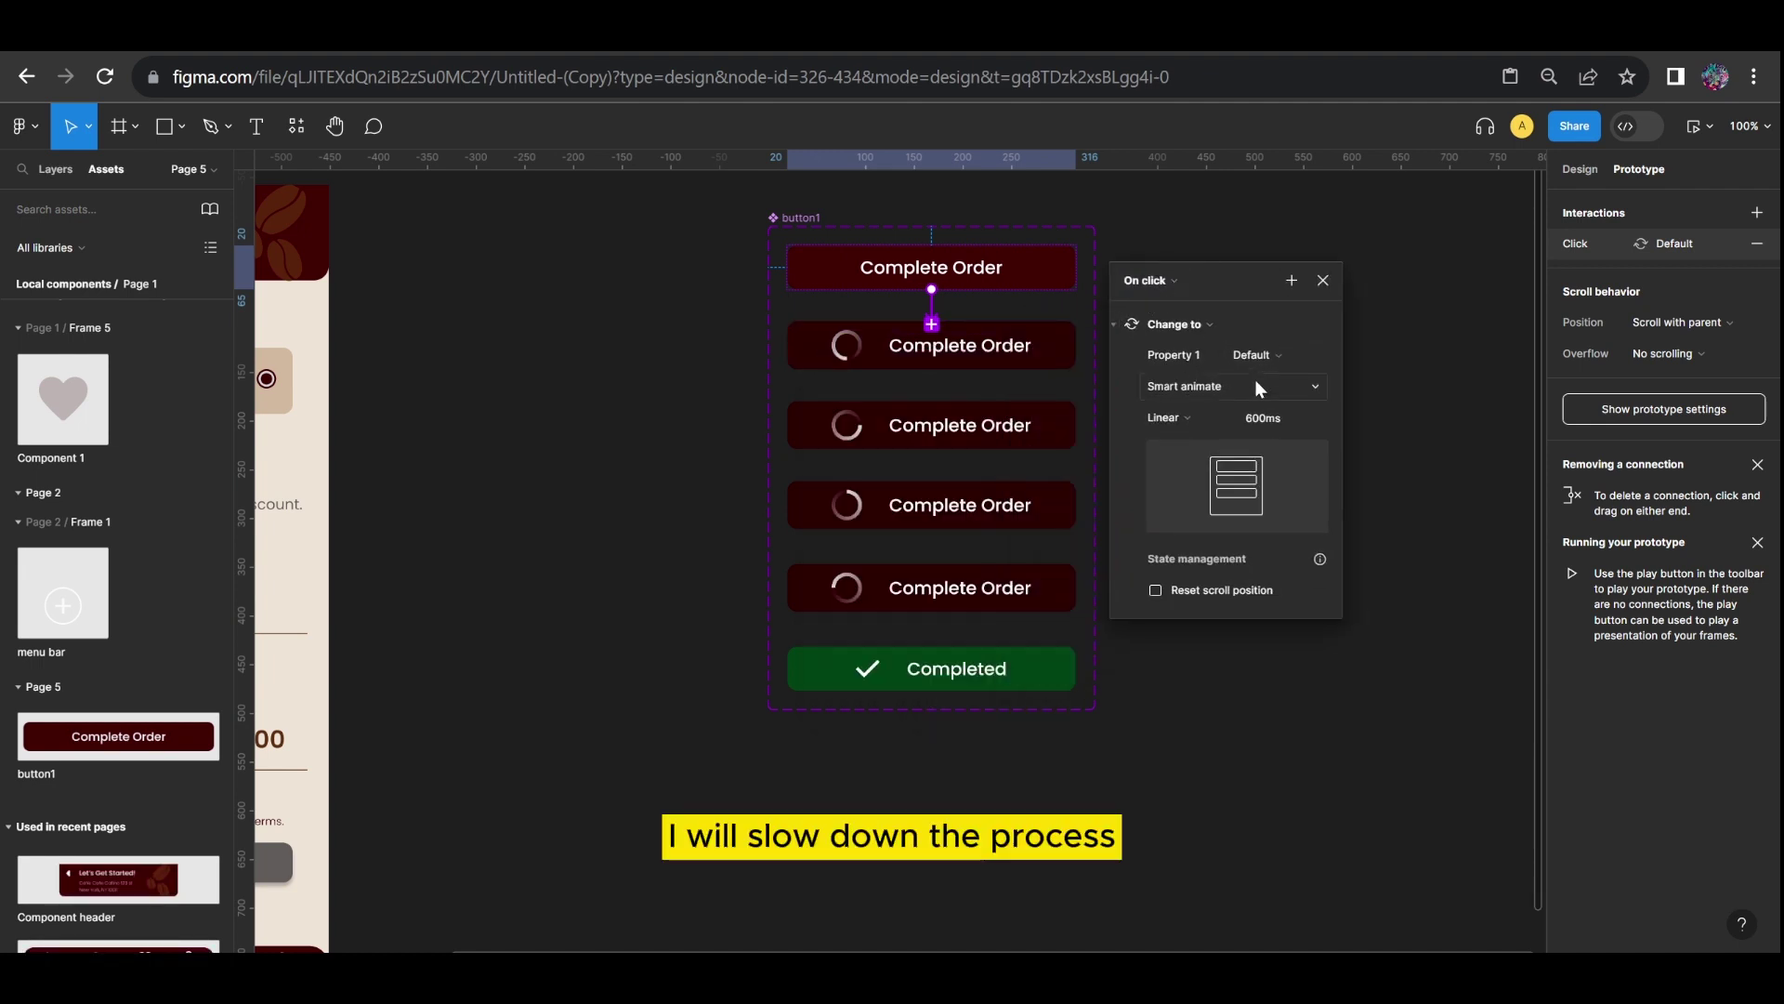
{"action": "left_click", "coordinate": [1254, 384]}
{"action": "left_click", "coordinate": [1221, 342]}
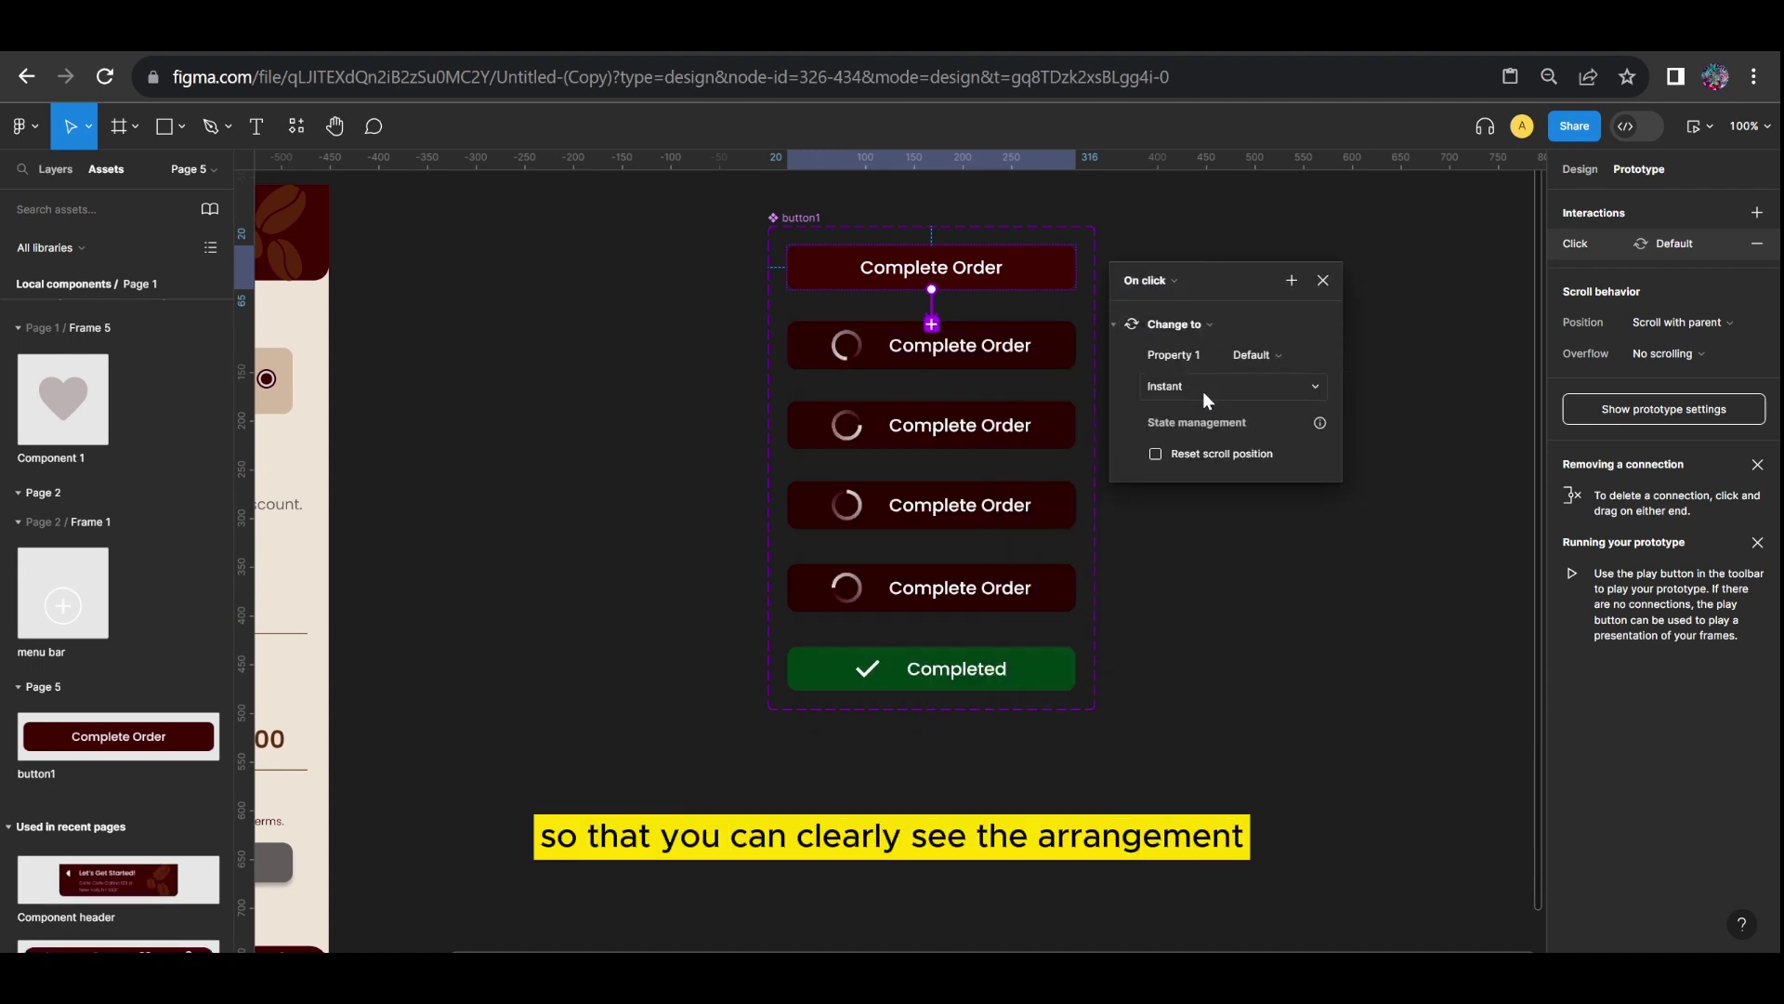
Connect variant 2 to variant 3 After delay 1ms, using Smart animate Linear 600ms
{"action": "left_click", "coordinate": [932, 361]}
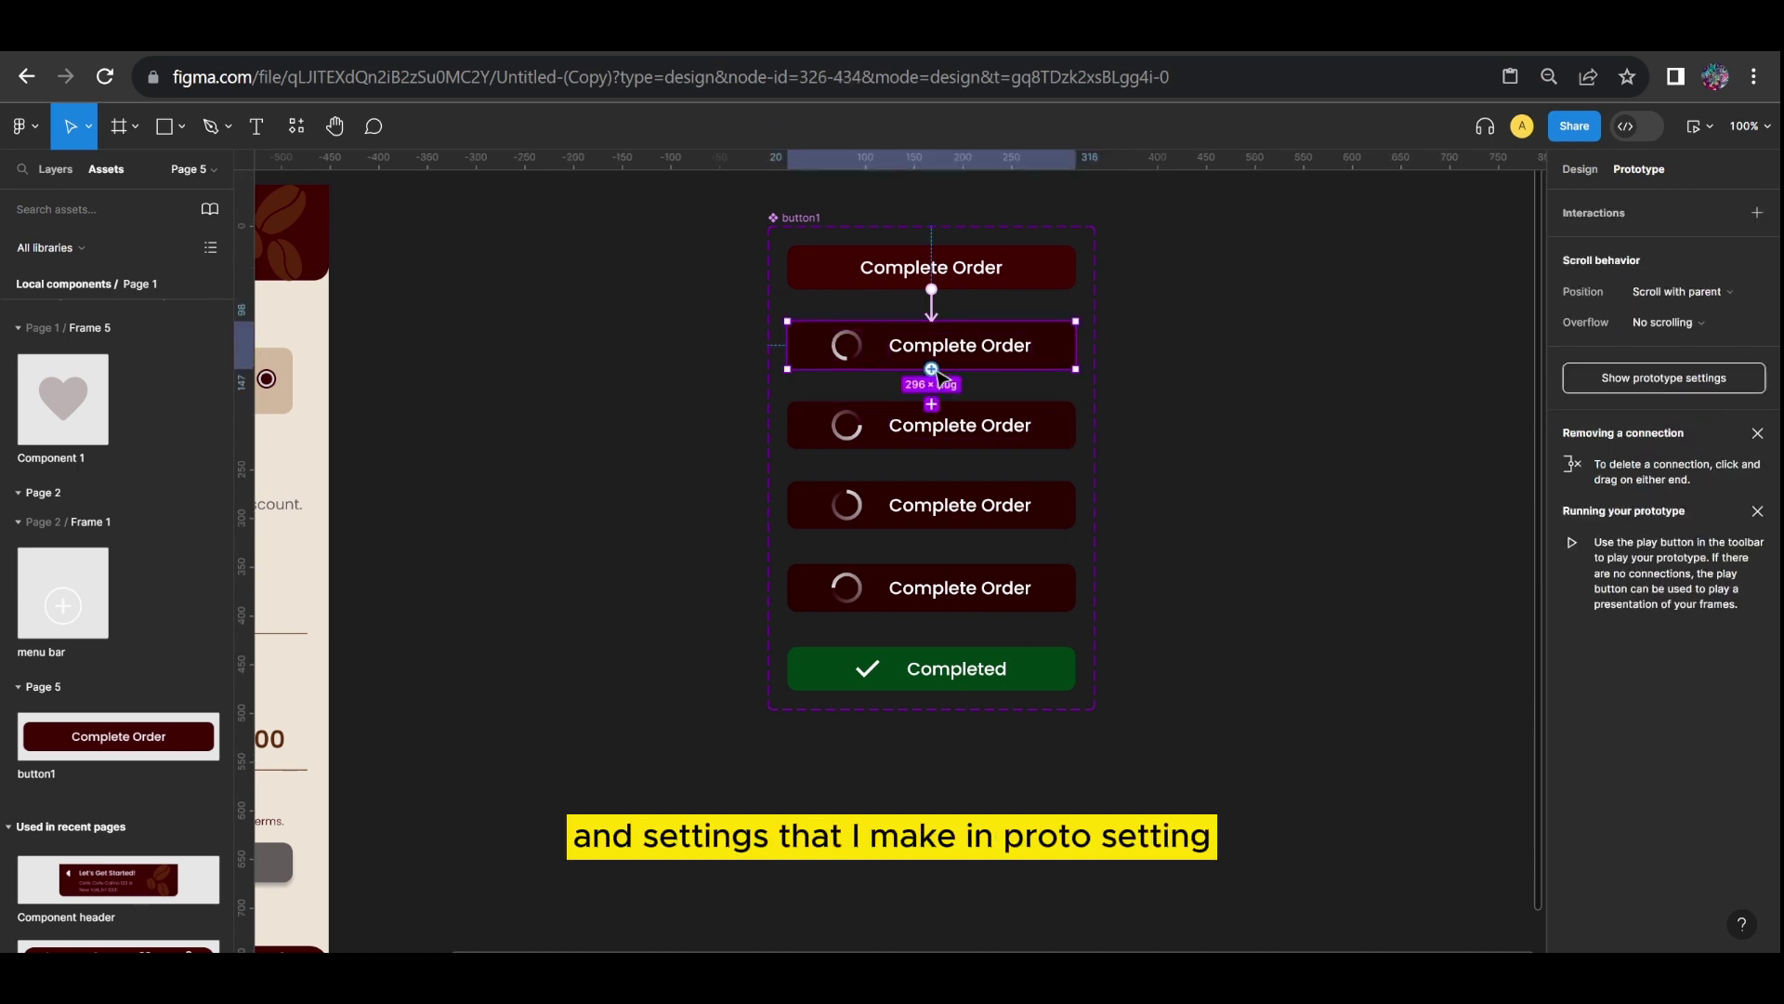
{"action": "left_click_drag", "start_coordinate": [933, 370], "coordinate": [1275, 283]}
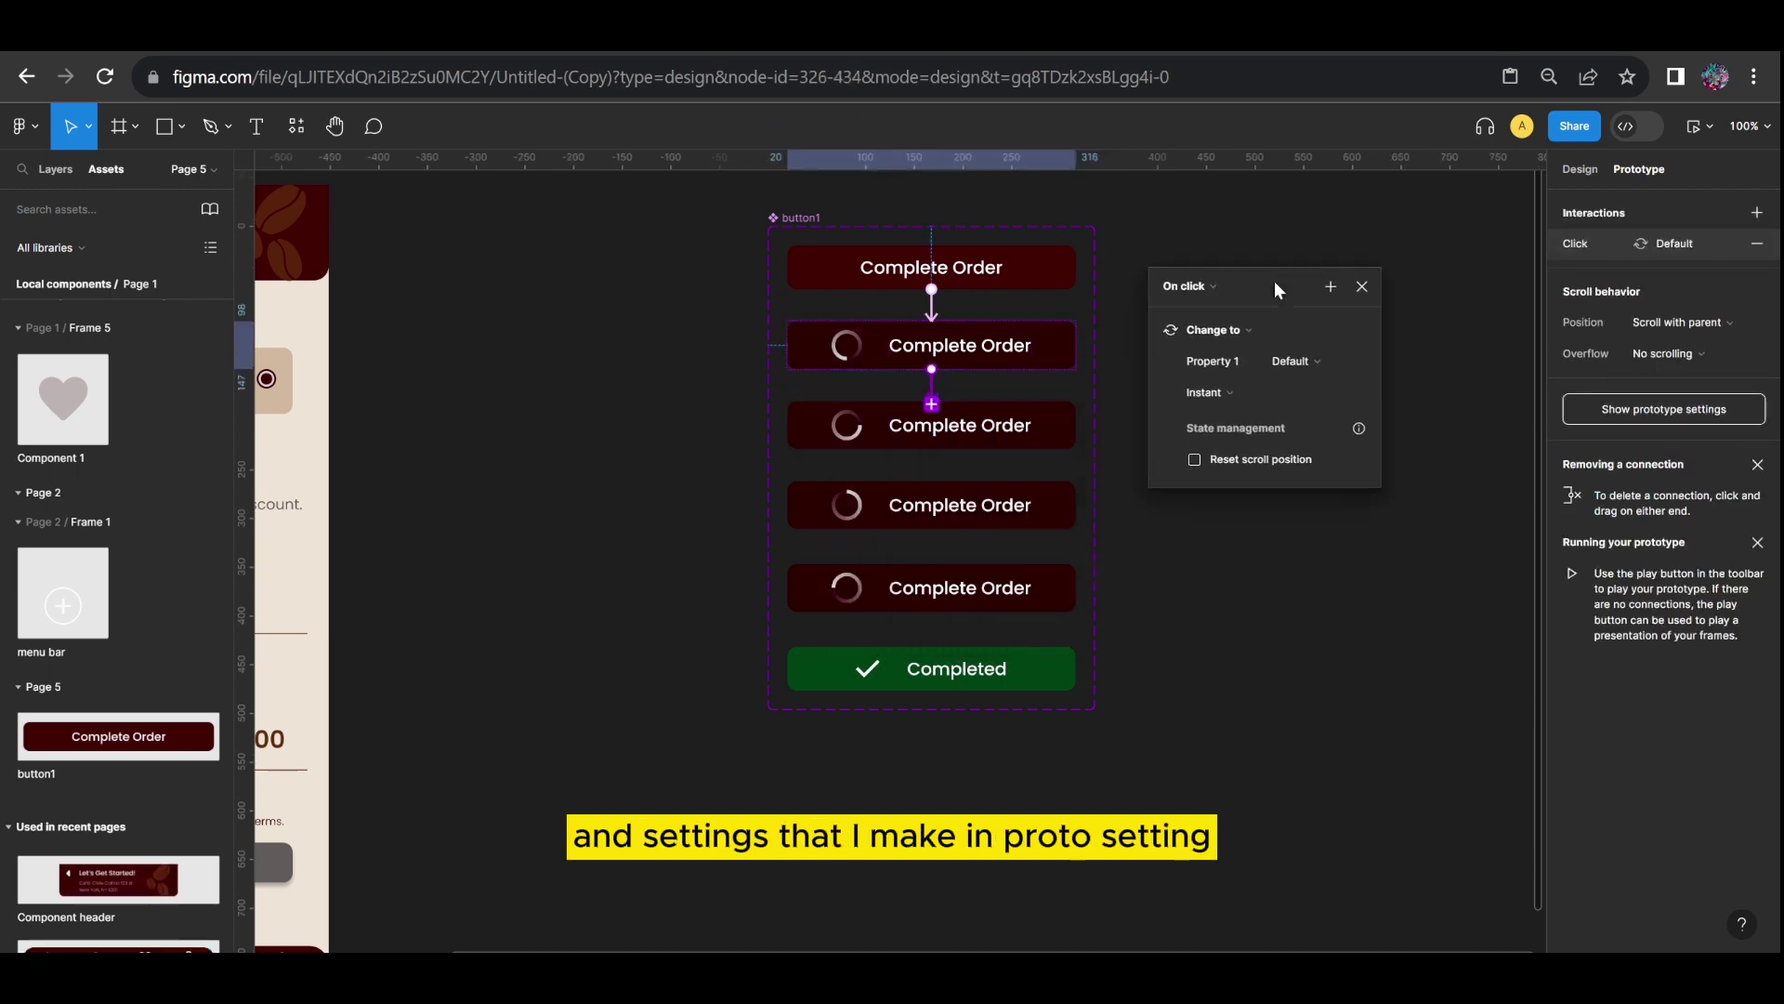
{"action": "left_click", "coordinate": [1199, 286]}
{"action": "left_click", "coordinate": [1223, 520]}
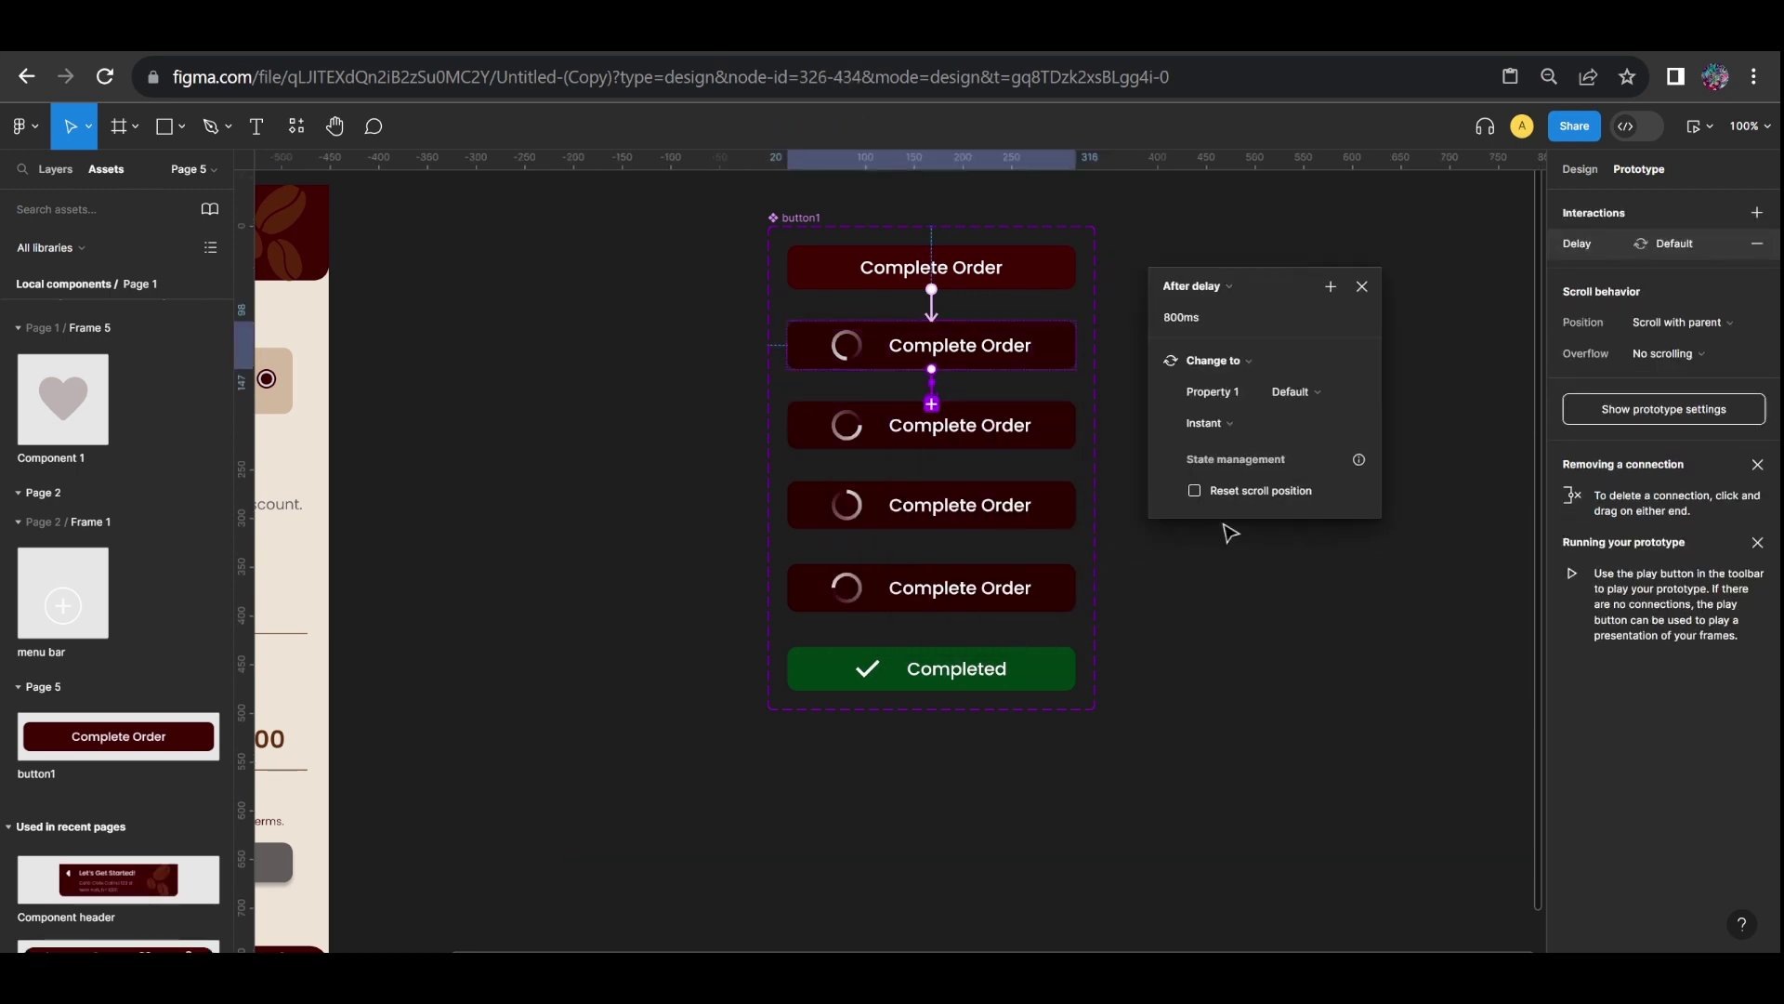
{"action": "left_click", "coordinate": [1180, 322]}
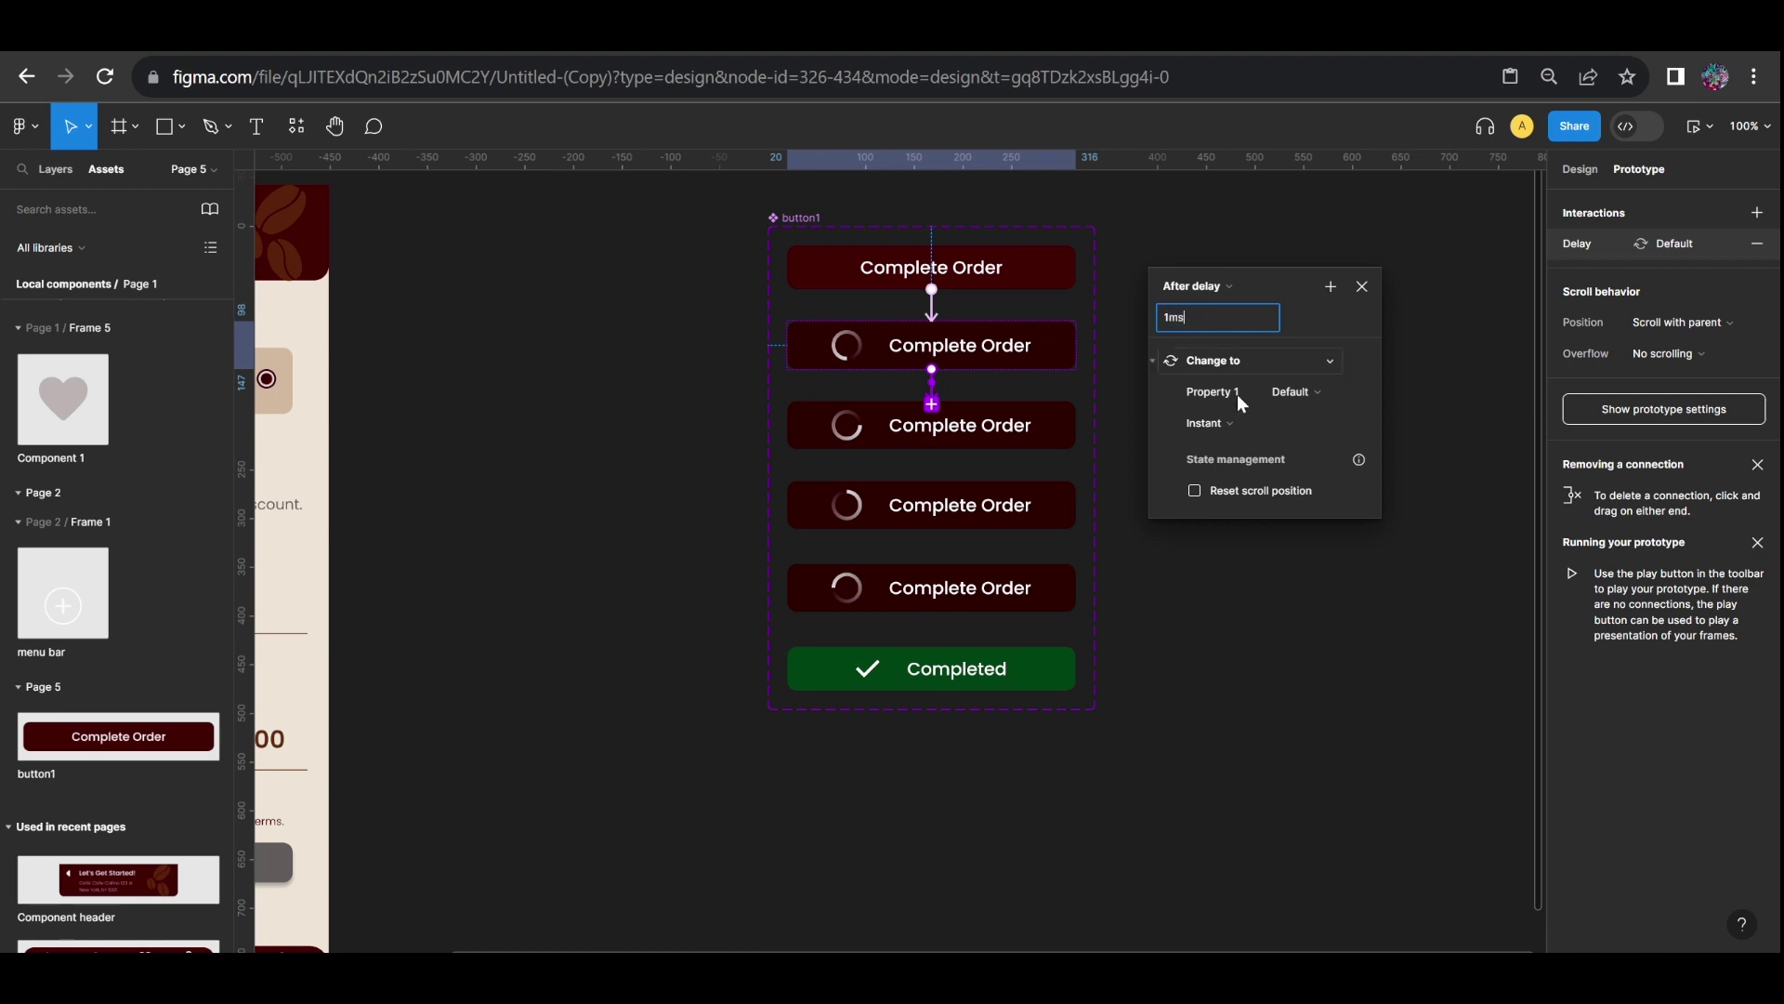
{"action": "left_click", "coordinate": [1329, 436]}
{"action": "left_click", "coordinate": [1316, 468]}
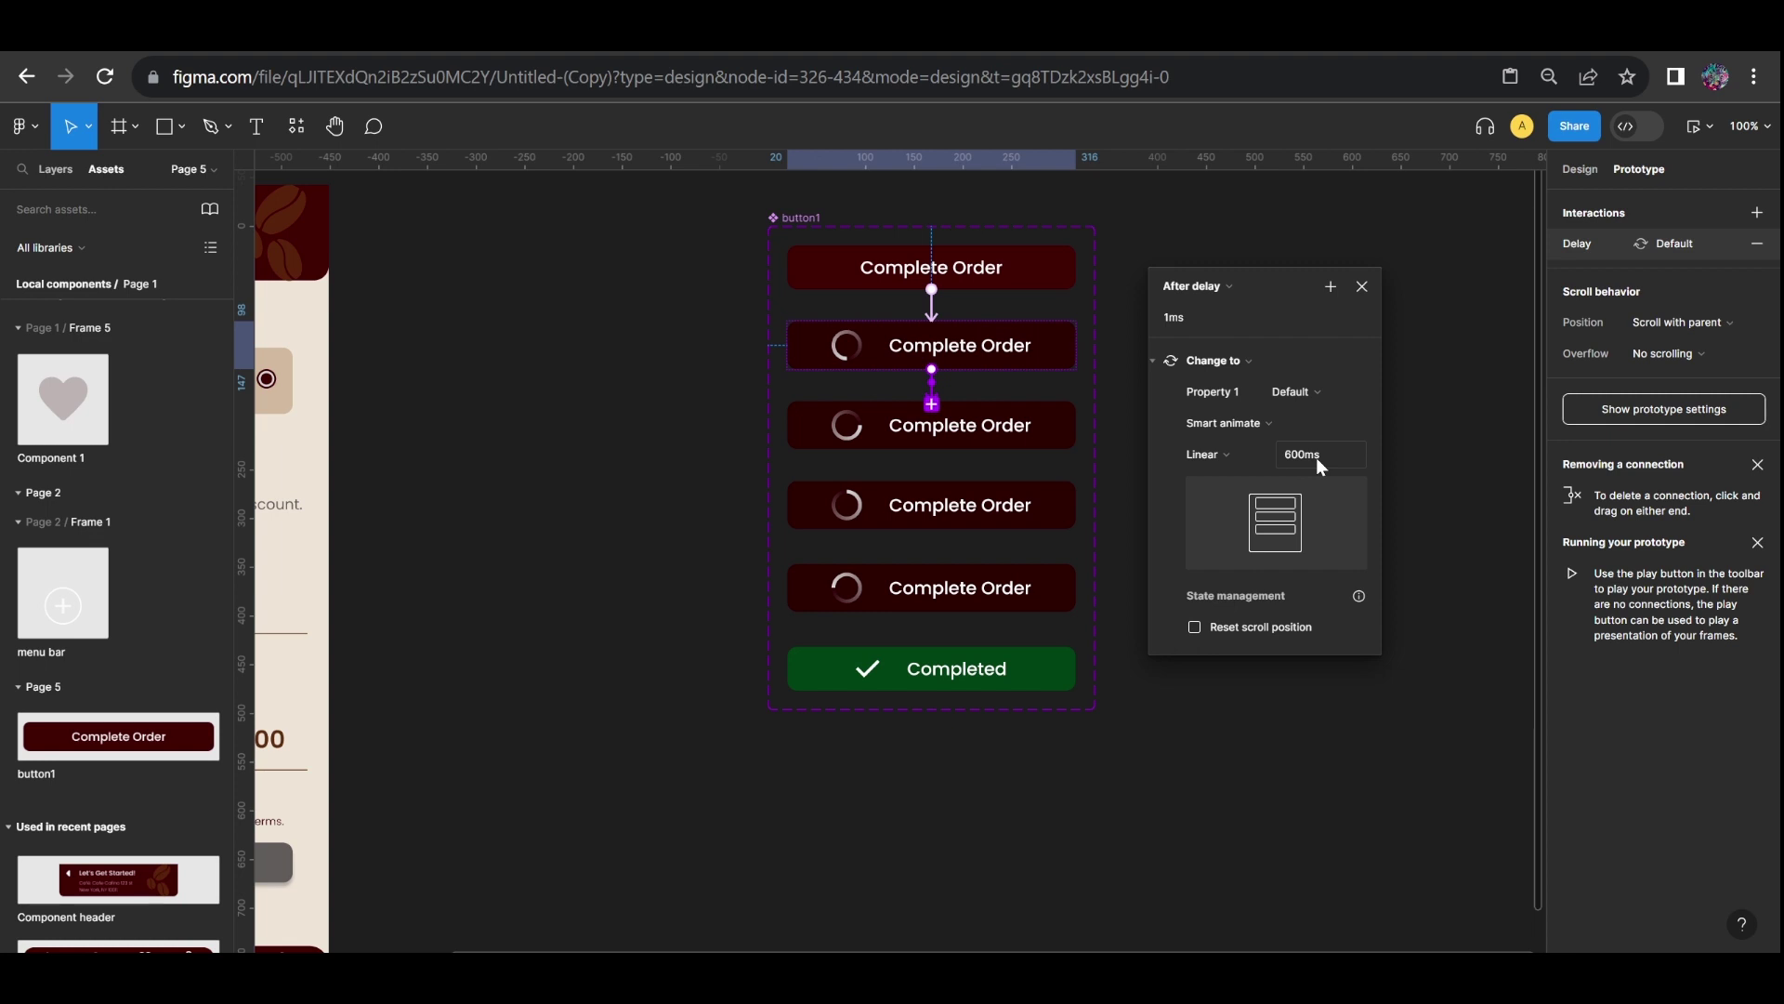
{"action": "left_click", "coordinate": [1056, 437]}
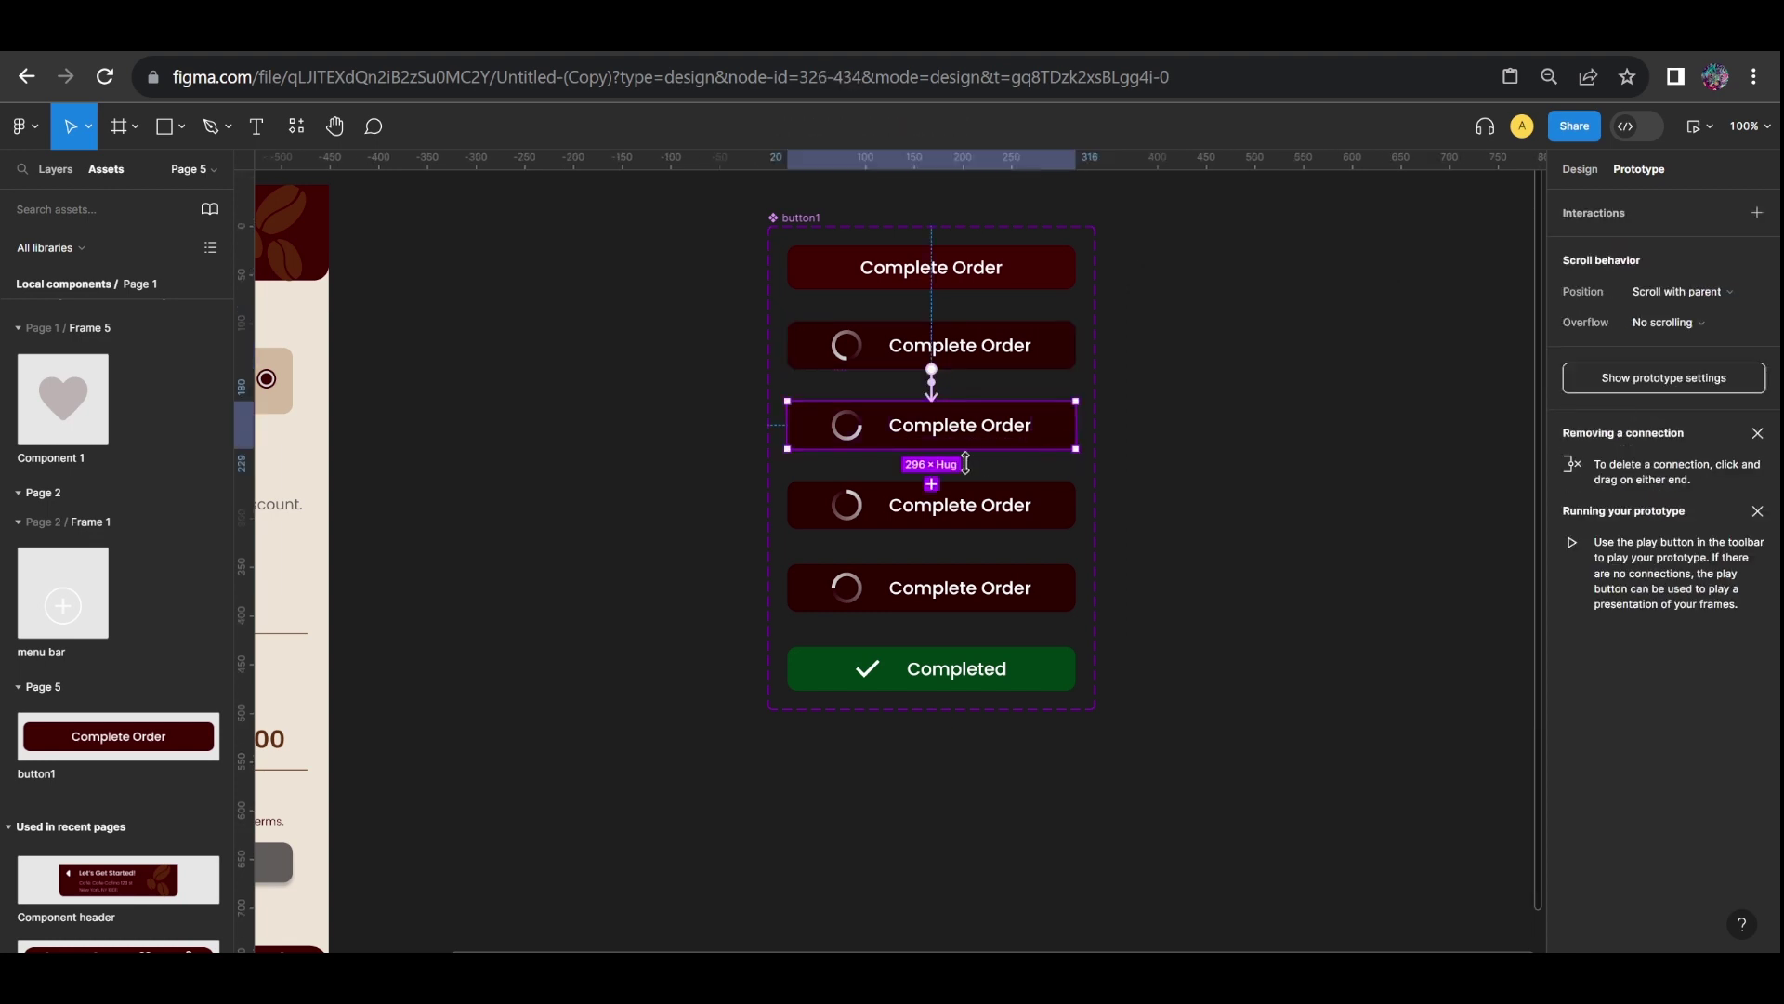
Connect variant 3 to 4 and variant 4 to 5, each triggered After delay
{"action": "left_click_drag", "start_coordinate": [931, 450], "coordinate": [1056, 480]}
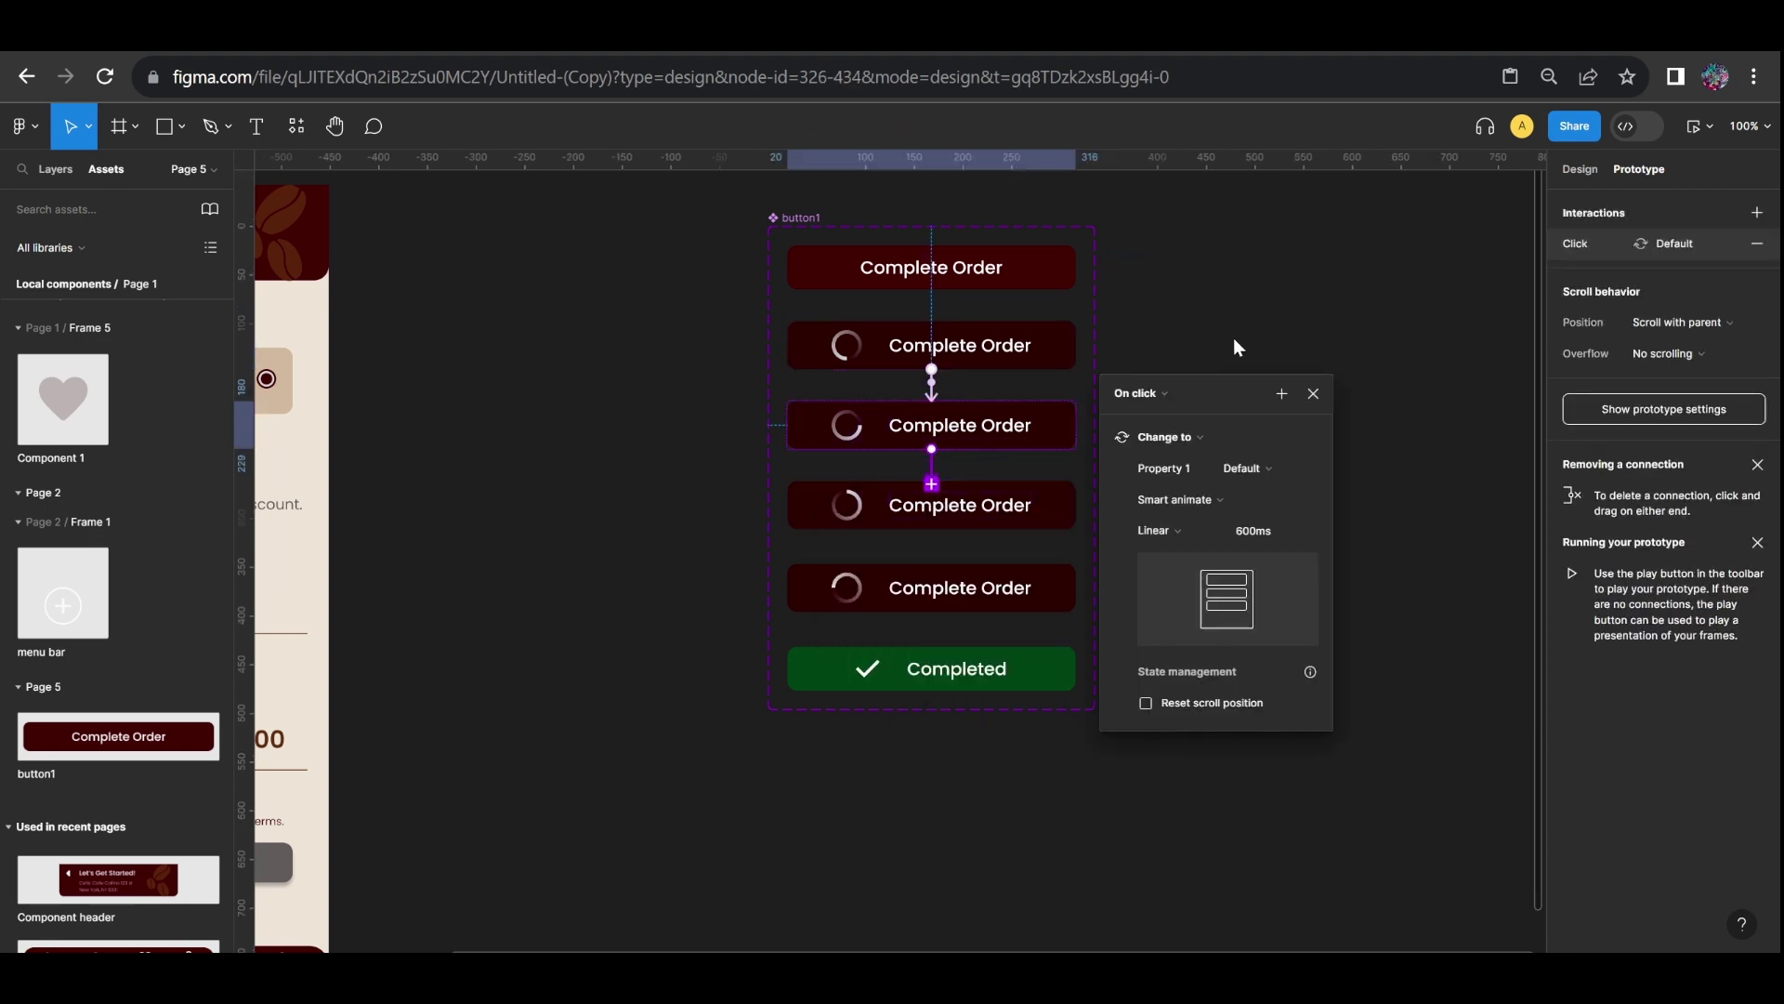
{"action": "left_click", "coordinate": [1186, 342]}
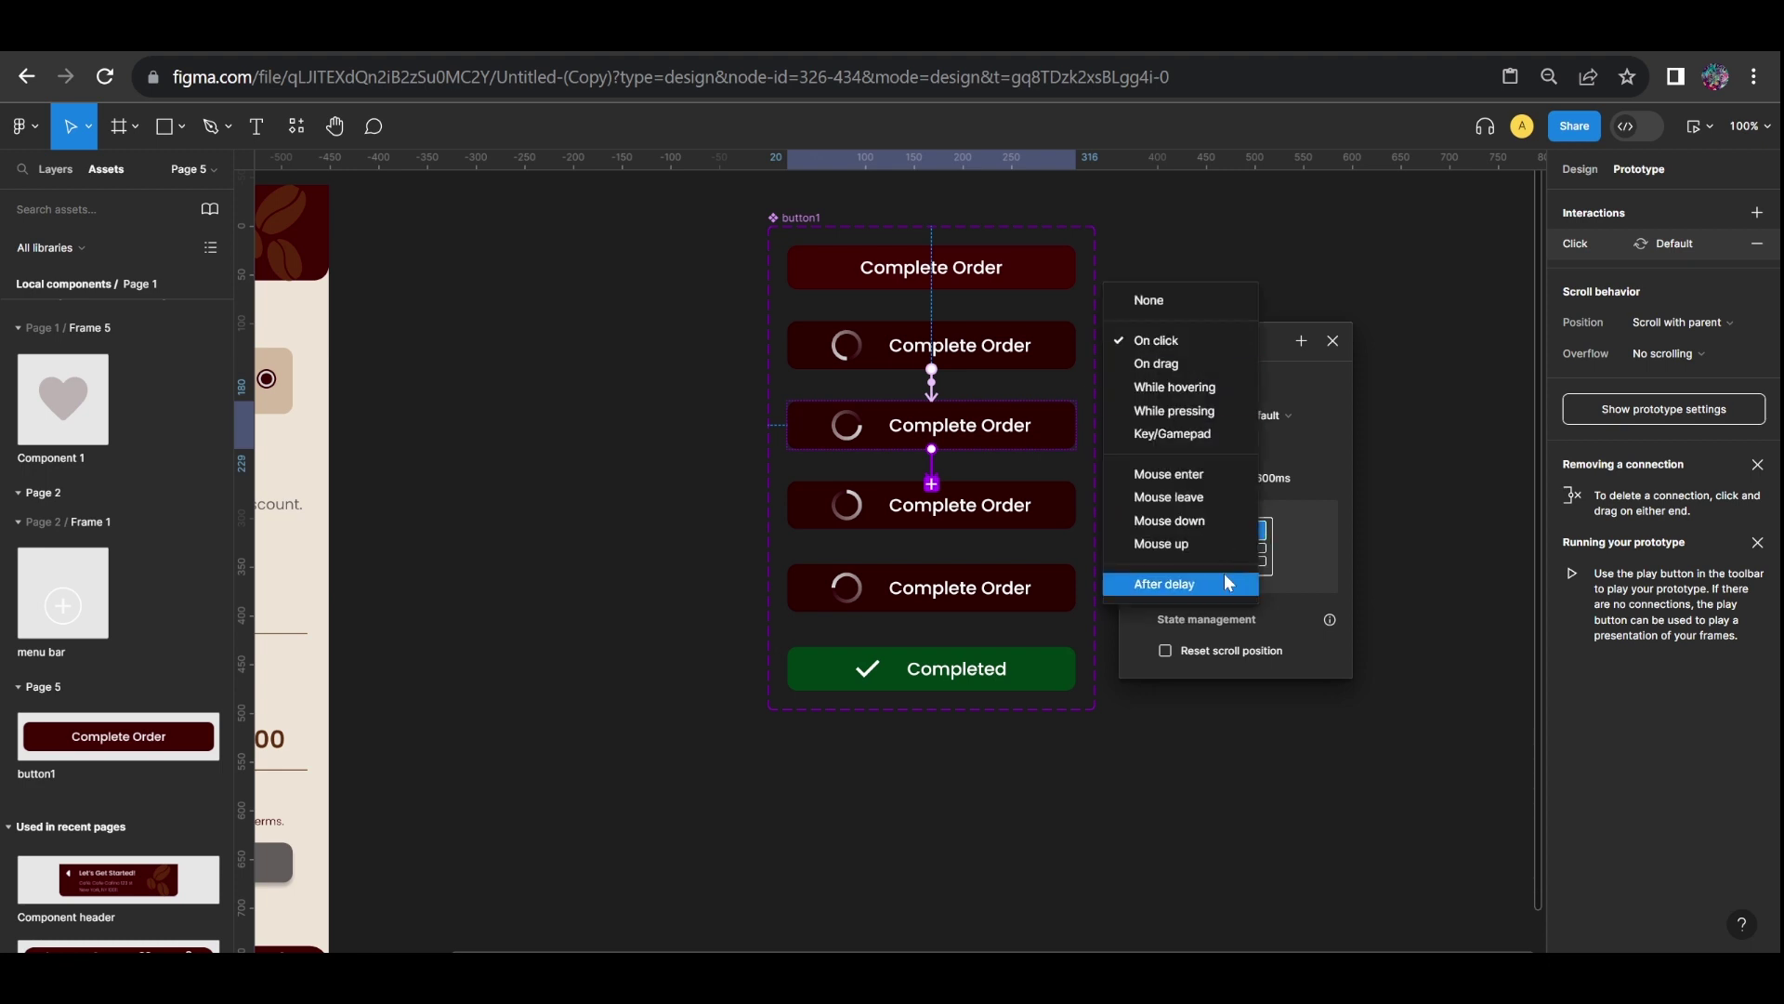
{"action": "left_click", "coordinate": [1173, 582]}
{"action": "left_click", "coordinate": [1023, 521]}
{"action": "left_click_drag", "start_coordinate": [931, 529], "coordinate": [1004, 590]}
{"action": "left_click", "coordinate": [1130, 374]}
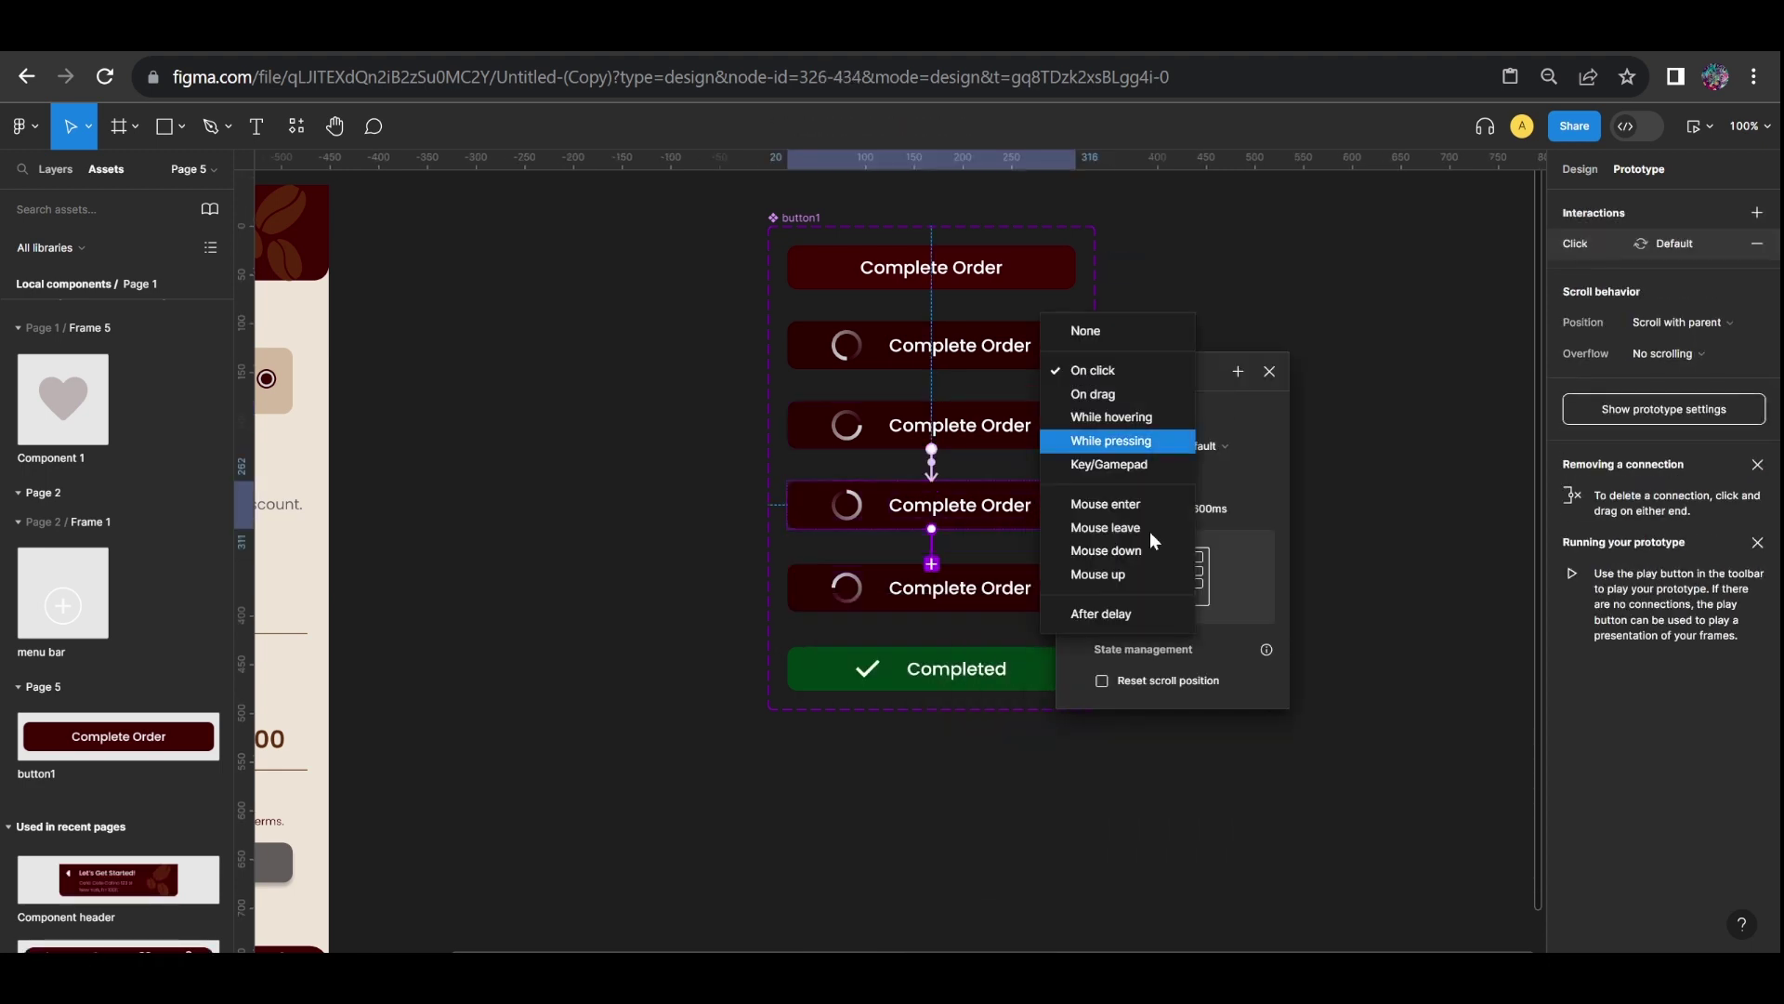
{"action": "left_click", "coordinate": [1148, 615]}
{"action": "left_click", "coordinate": [1119, 408]}
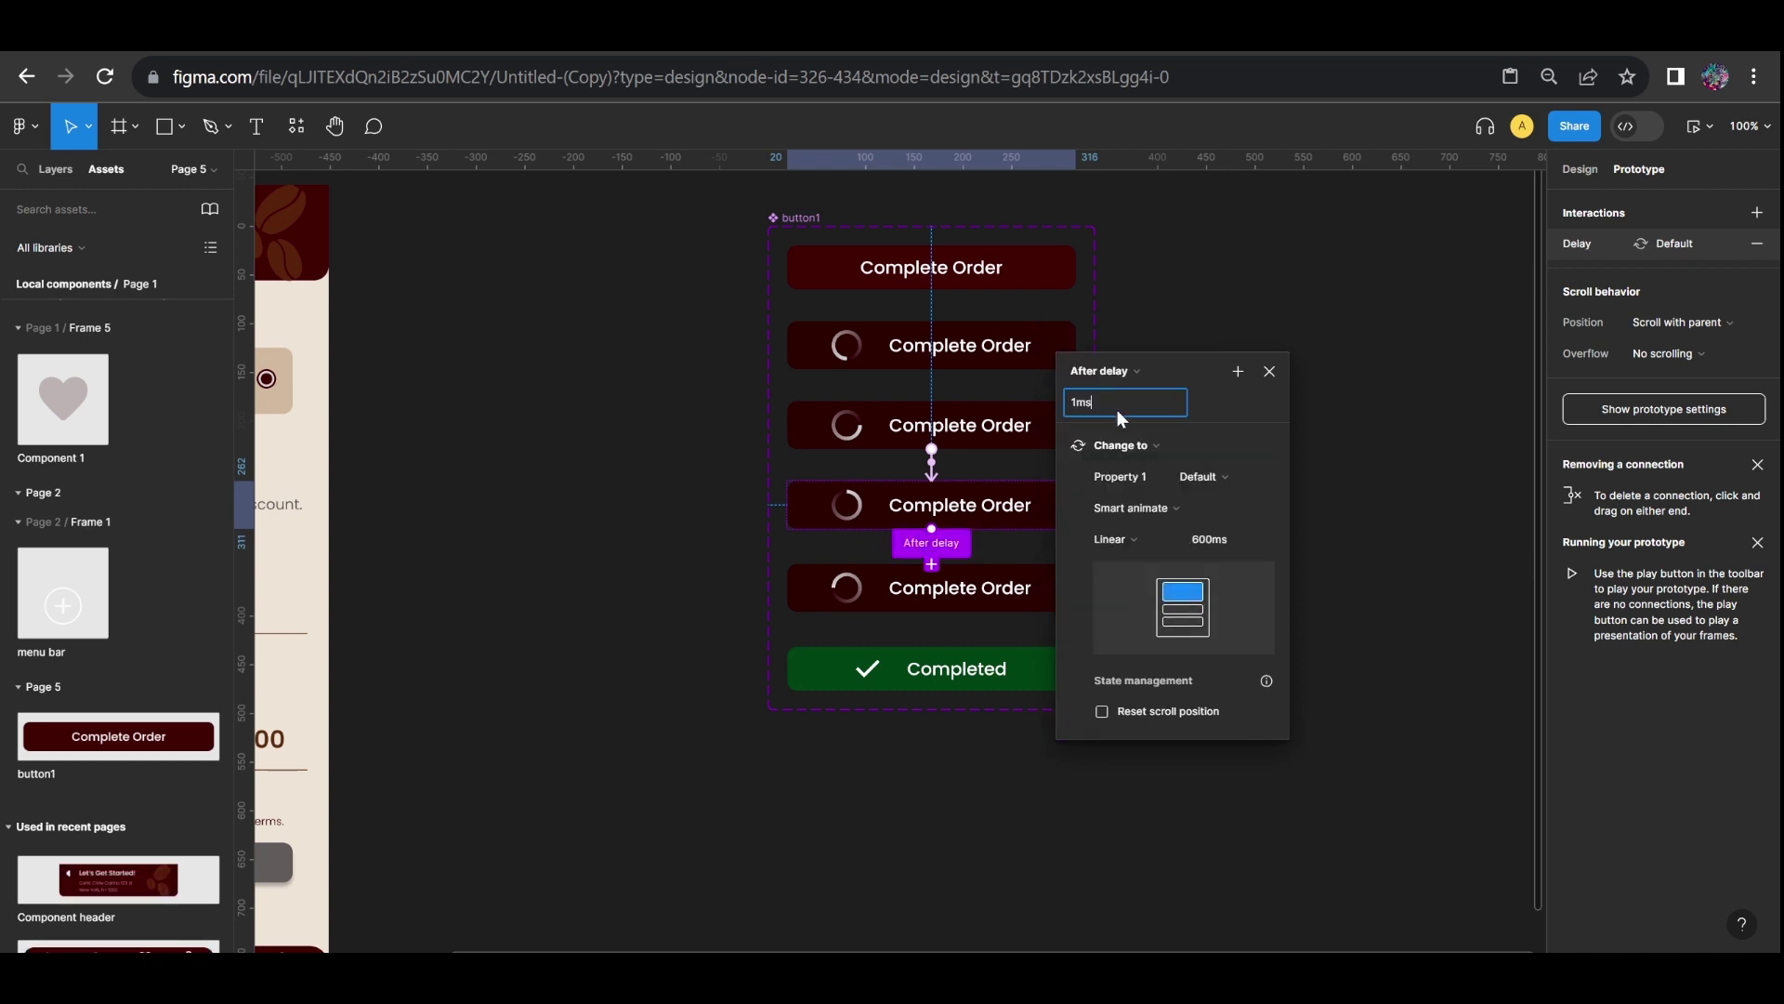
{"action": "left_click", "coordinate": [1339, 459]}
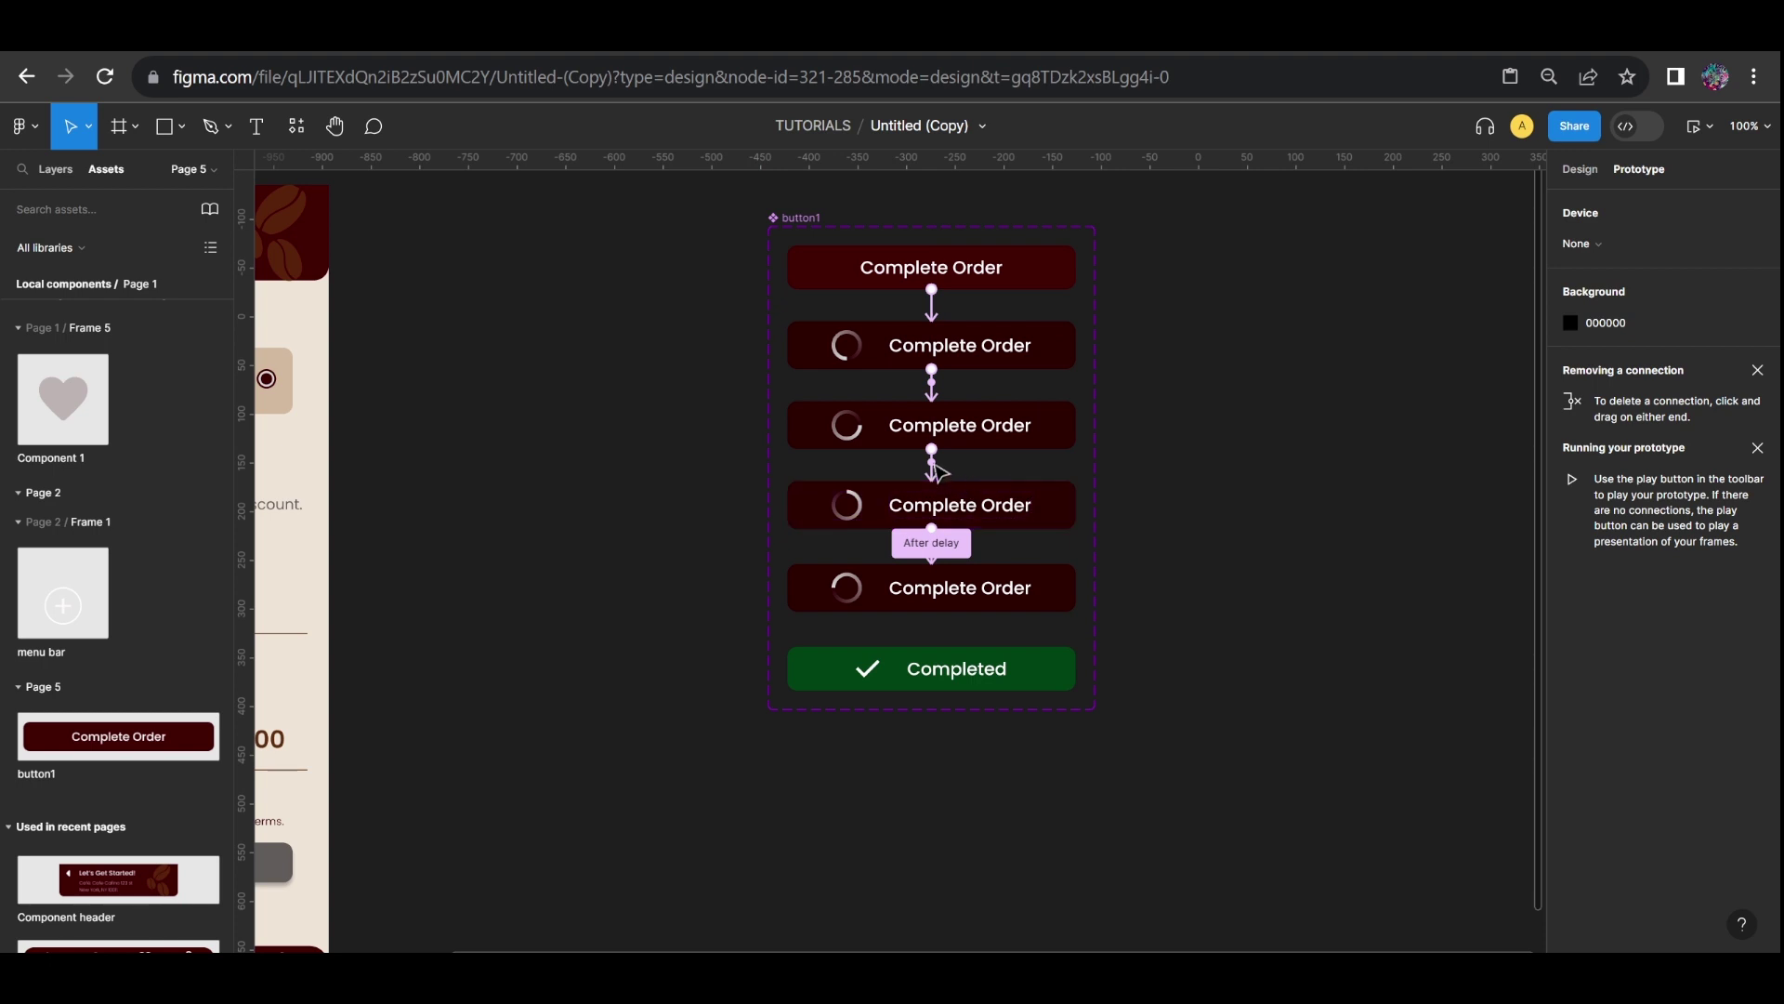
{"action": "left_click", "coordinate": [932, 470]}
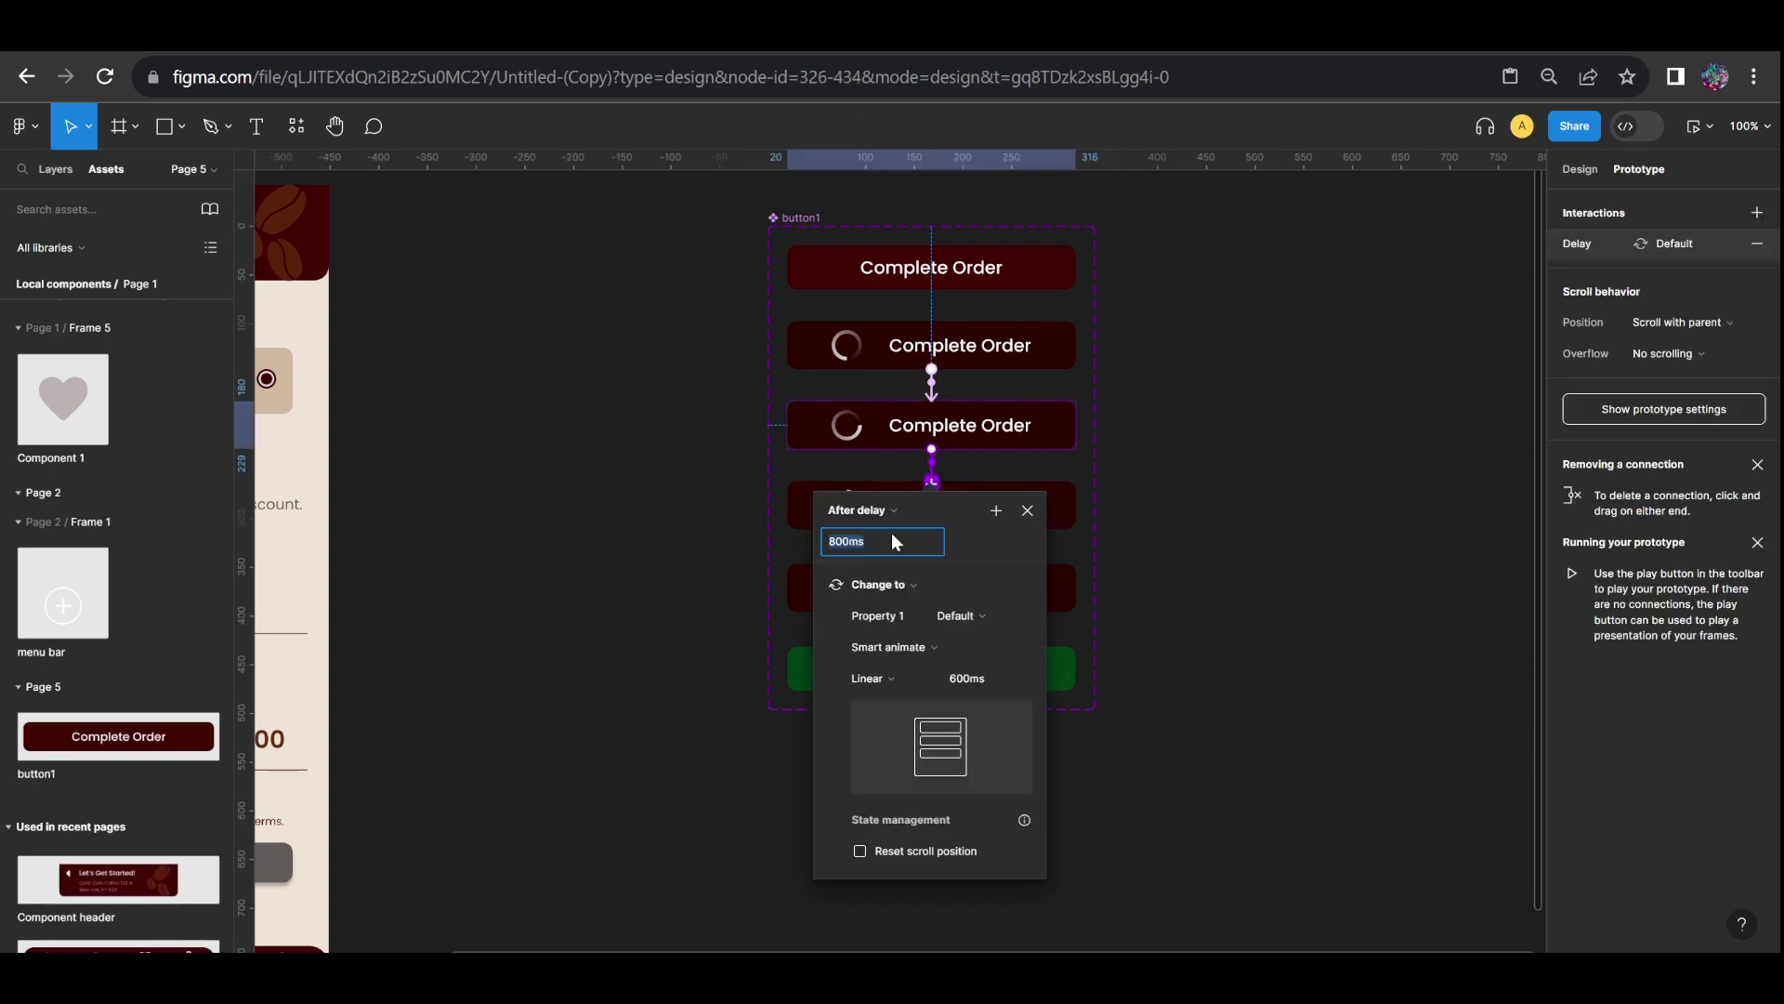
{"action": "left_click", "coordinate": [1115, 526]}
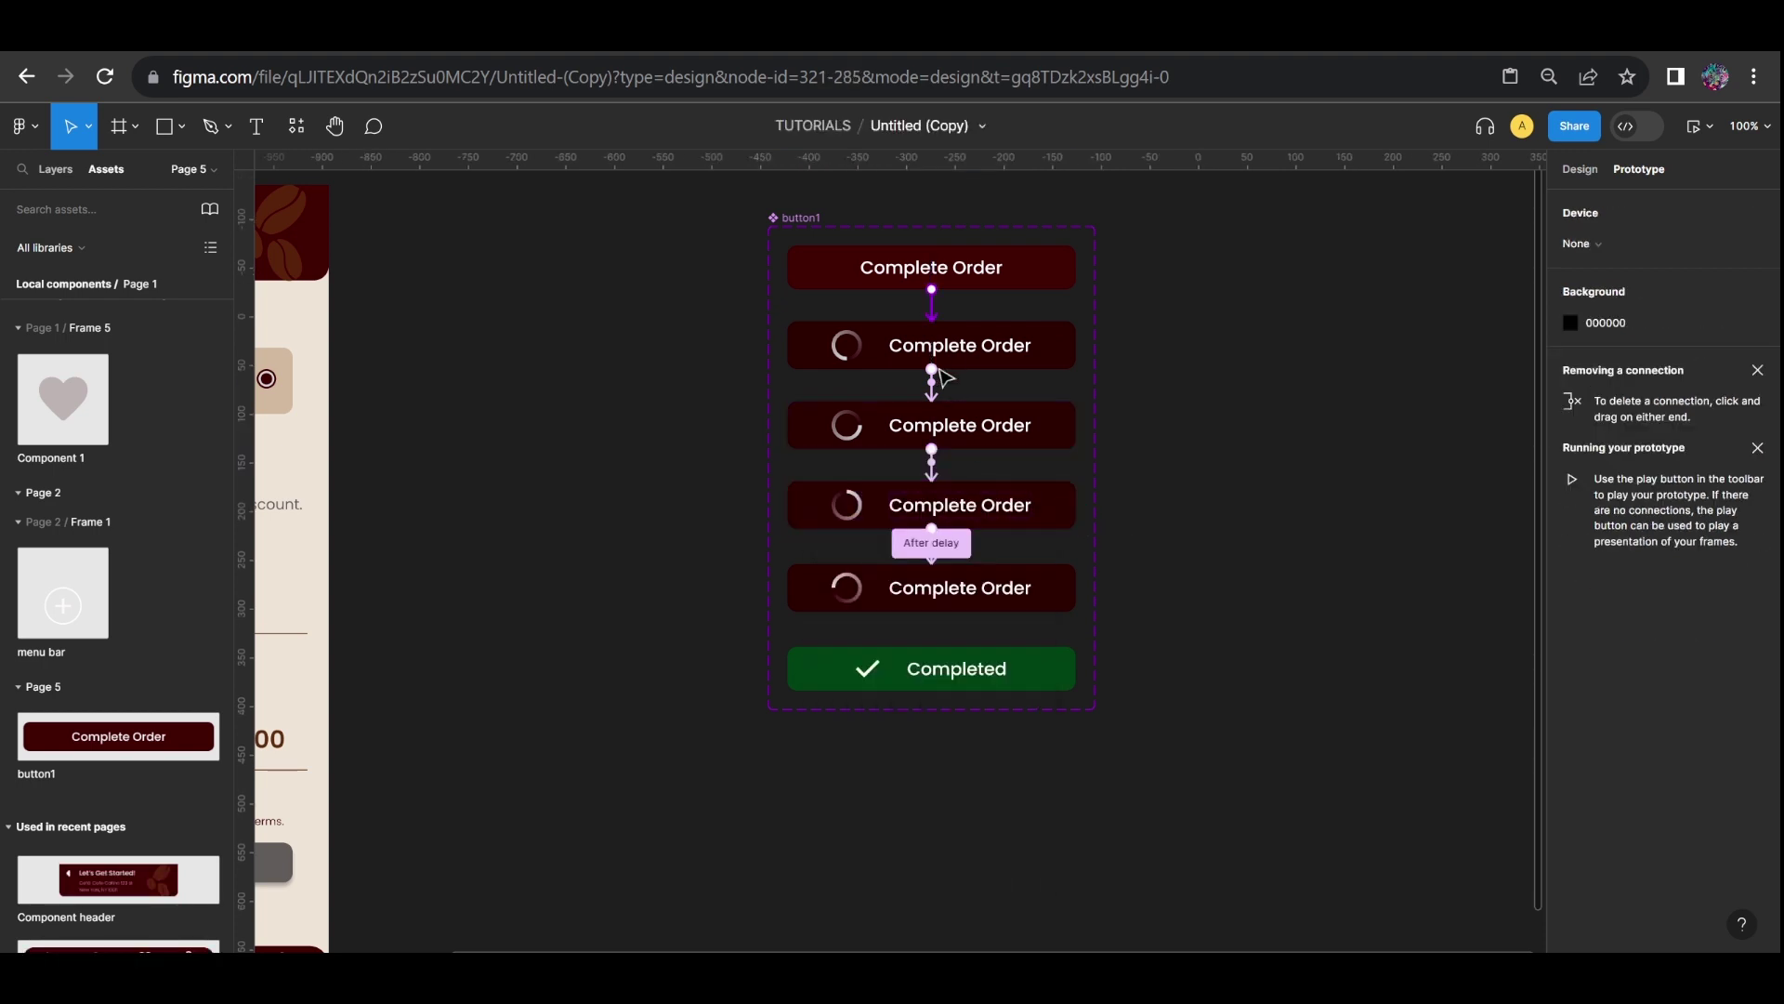
Connect the fifth variant to Completed with Change to, After delay 1ms
{"action": "left_click", "coordinate": [1030, 569]}
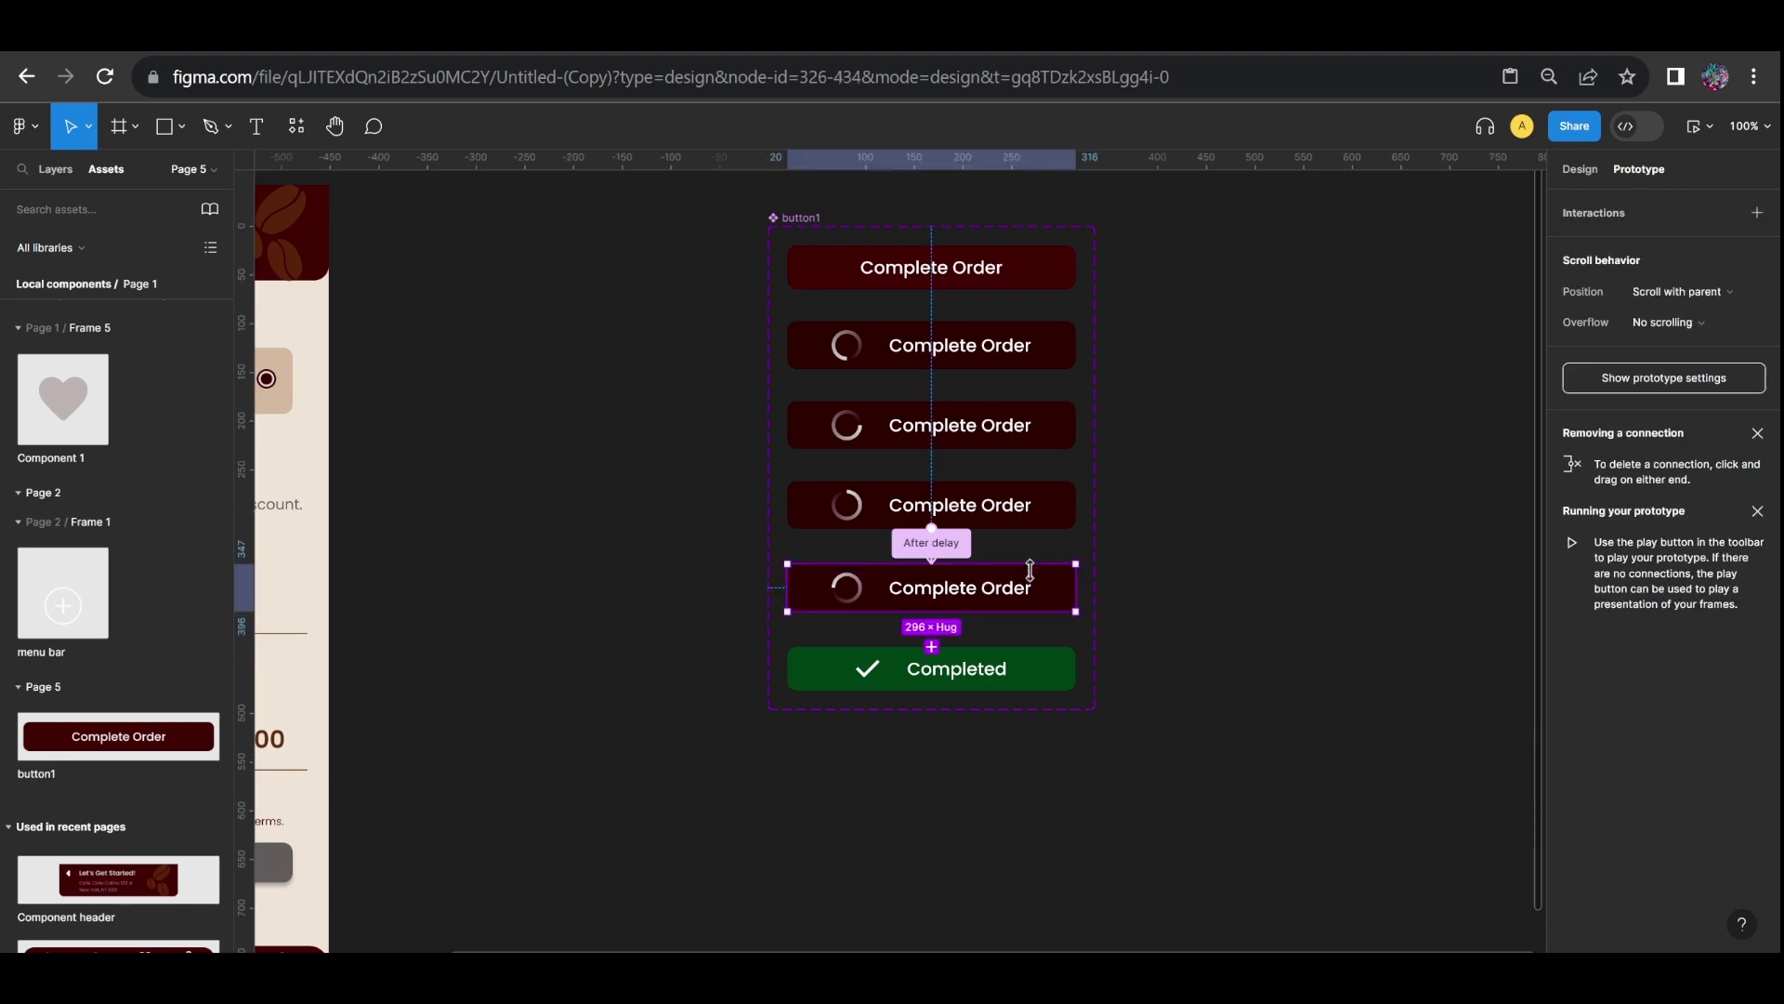
{"action": "left_click_drag", "start_coordinate": [933, 611], "coordinate": [932, 667]}
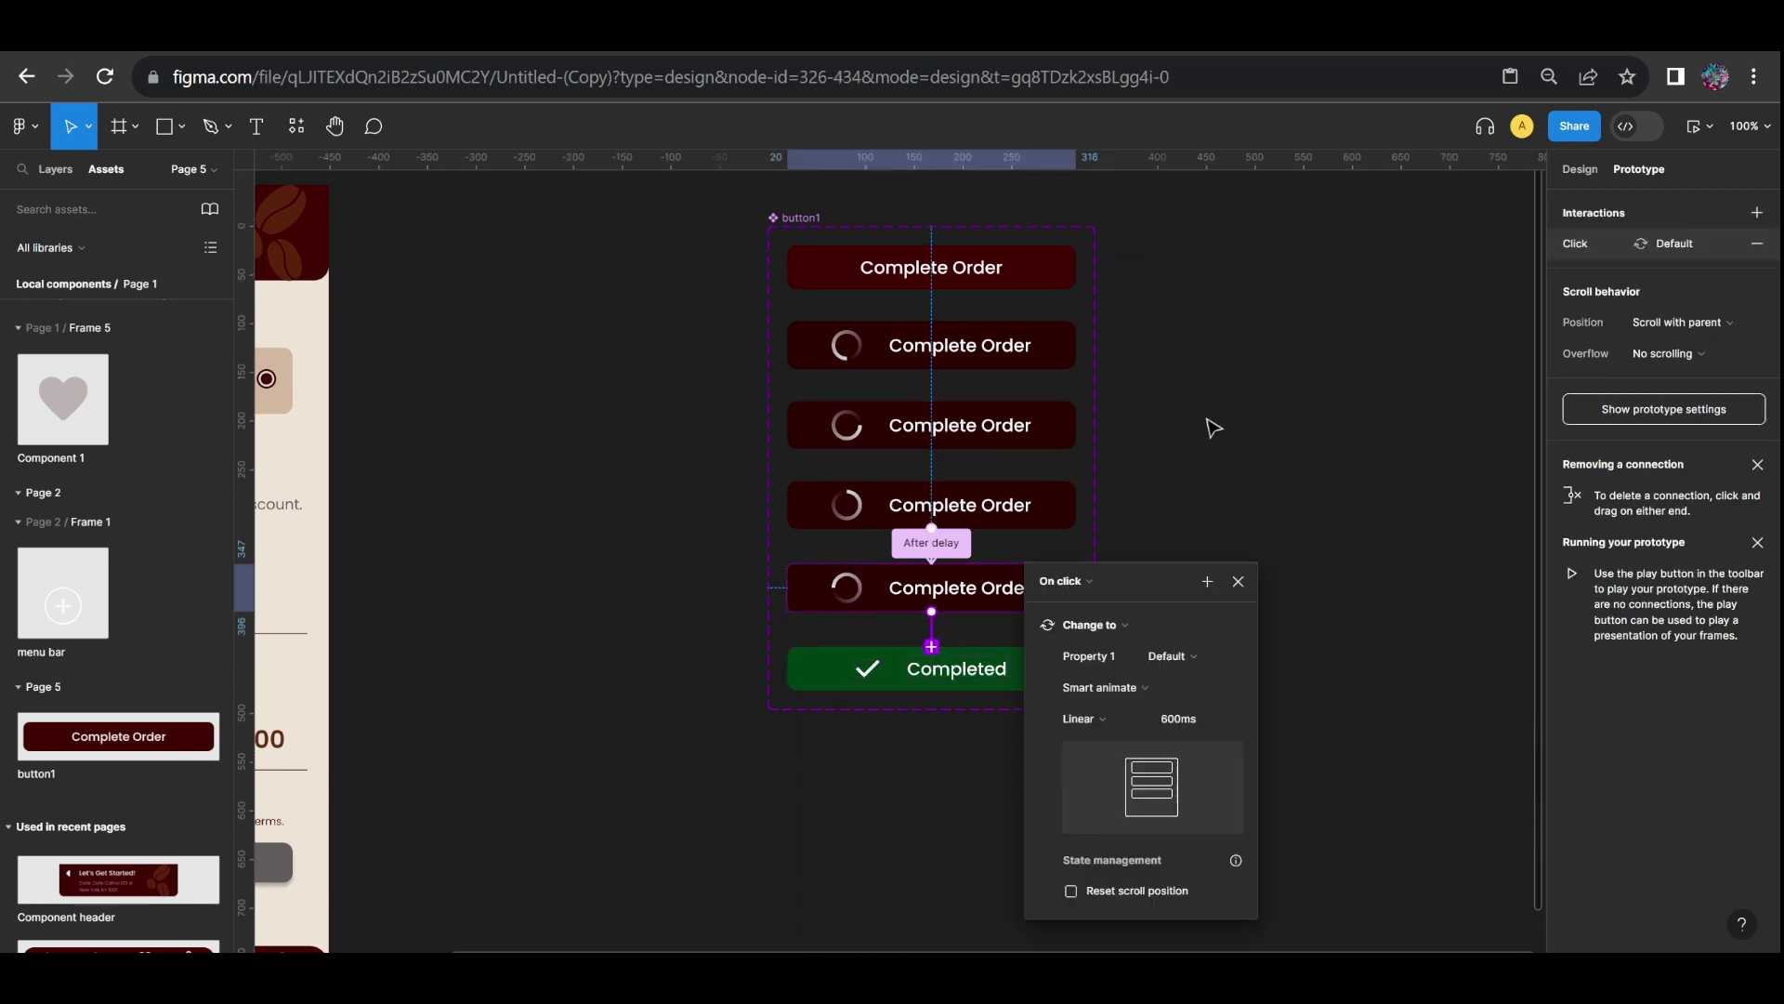
{"action": "left_click", "coordinate": [1220, 375]}
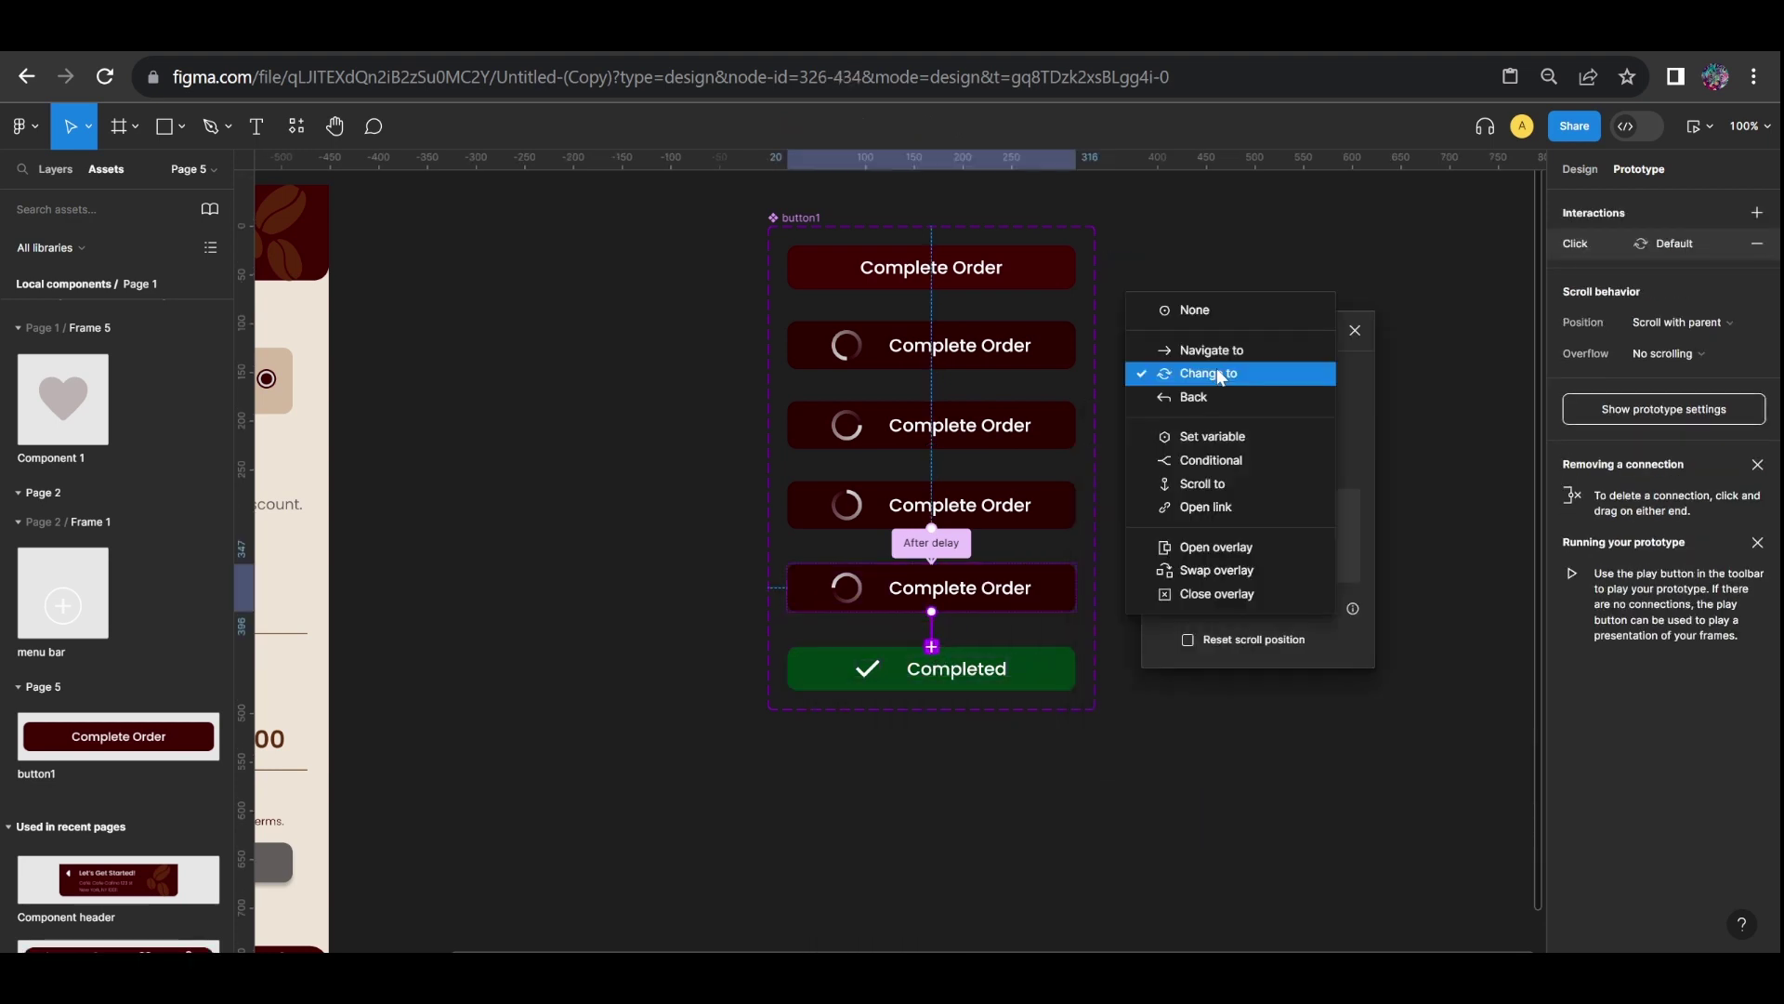
{"action": "left_click", "coordinate": [1222, 376]}
{"action": "left_click", "coordinate": [1193, 332]}
{"action": "left_click", "coordinate": [1213, 573]}
{"action": "left_click", "coordinate": [1186, 362]}
{"action": "double_click", "coordinate": [1188, 364]}
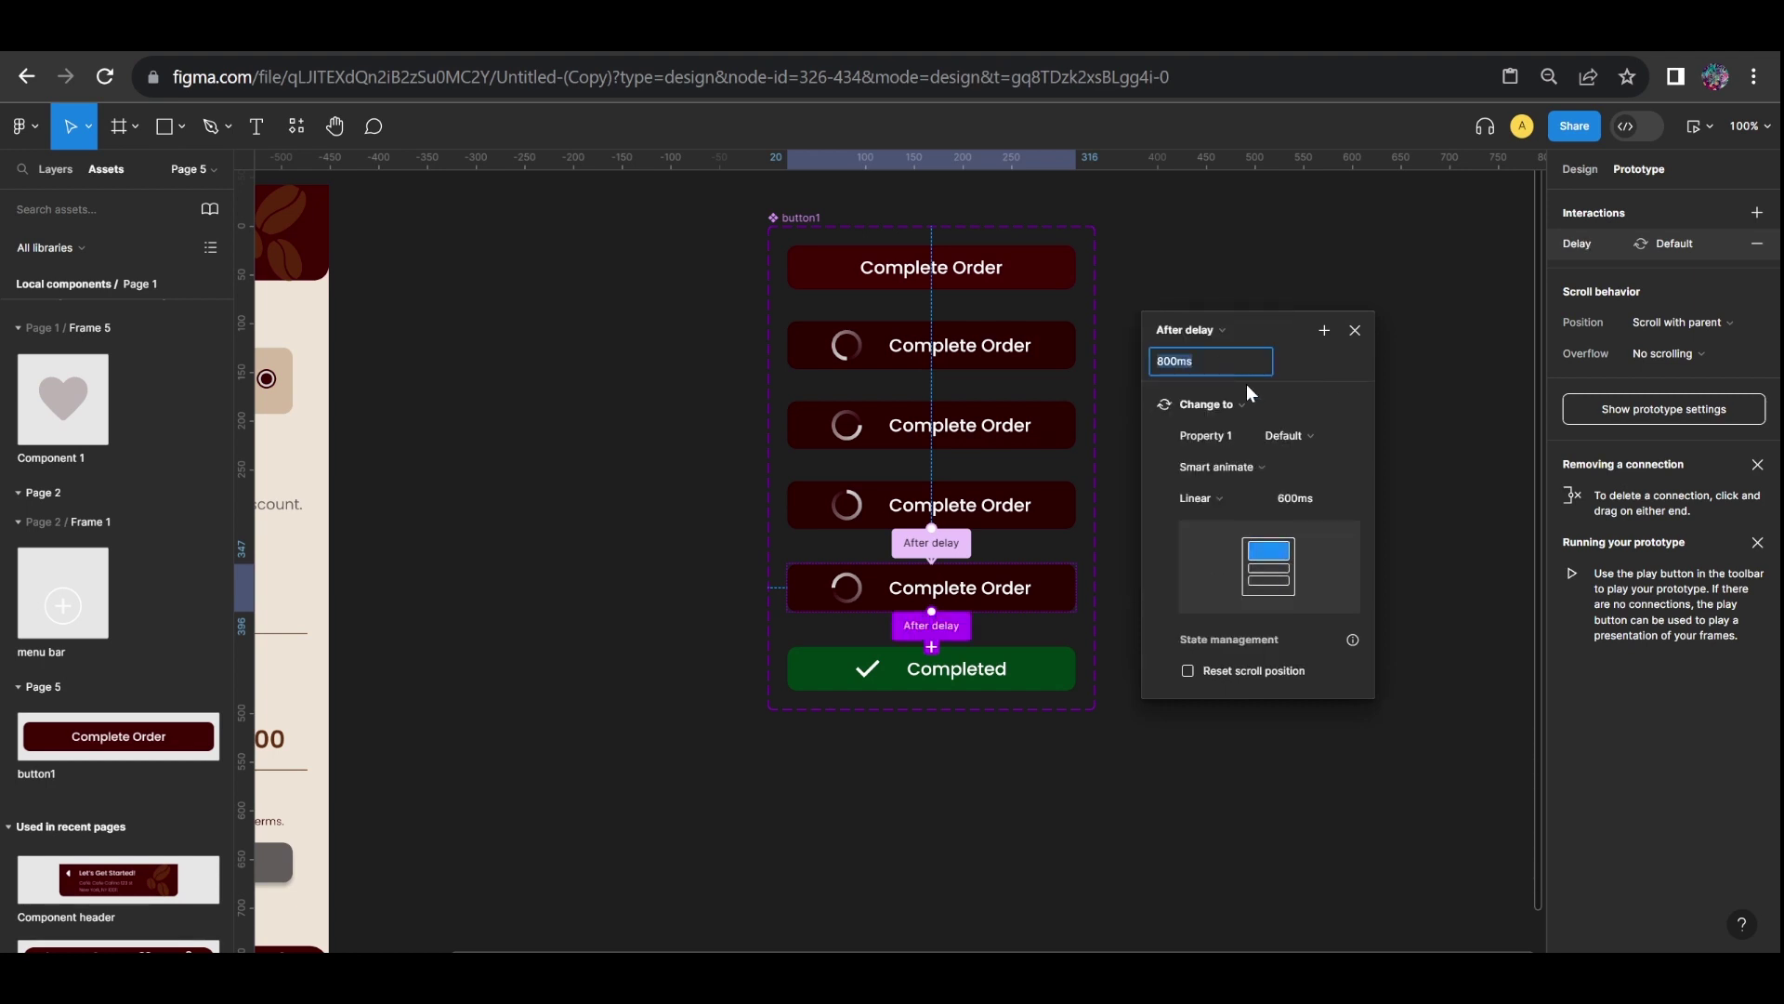
{"action": "type", "text": "1ms"}
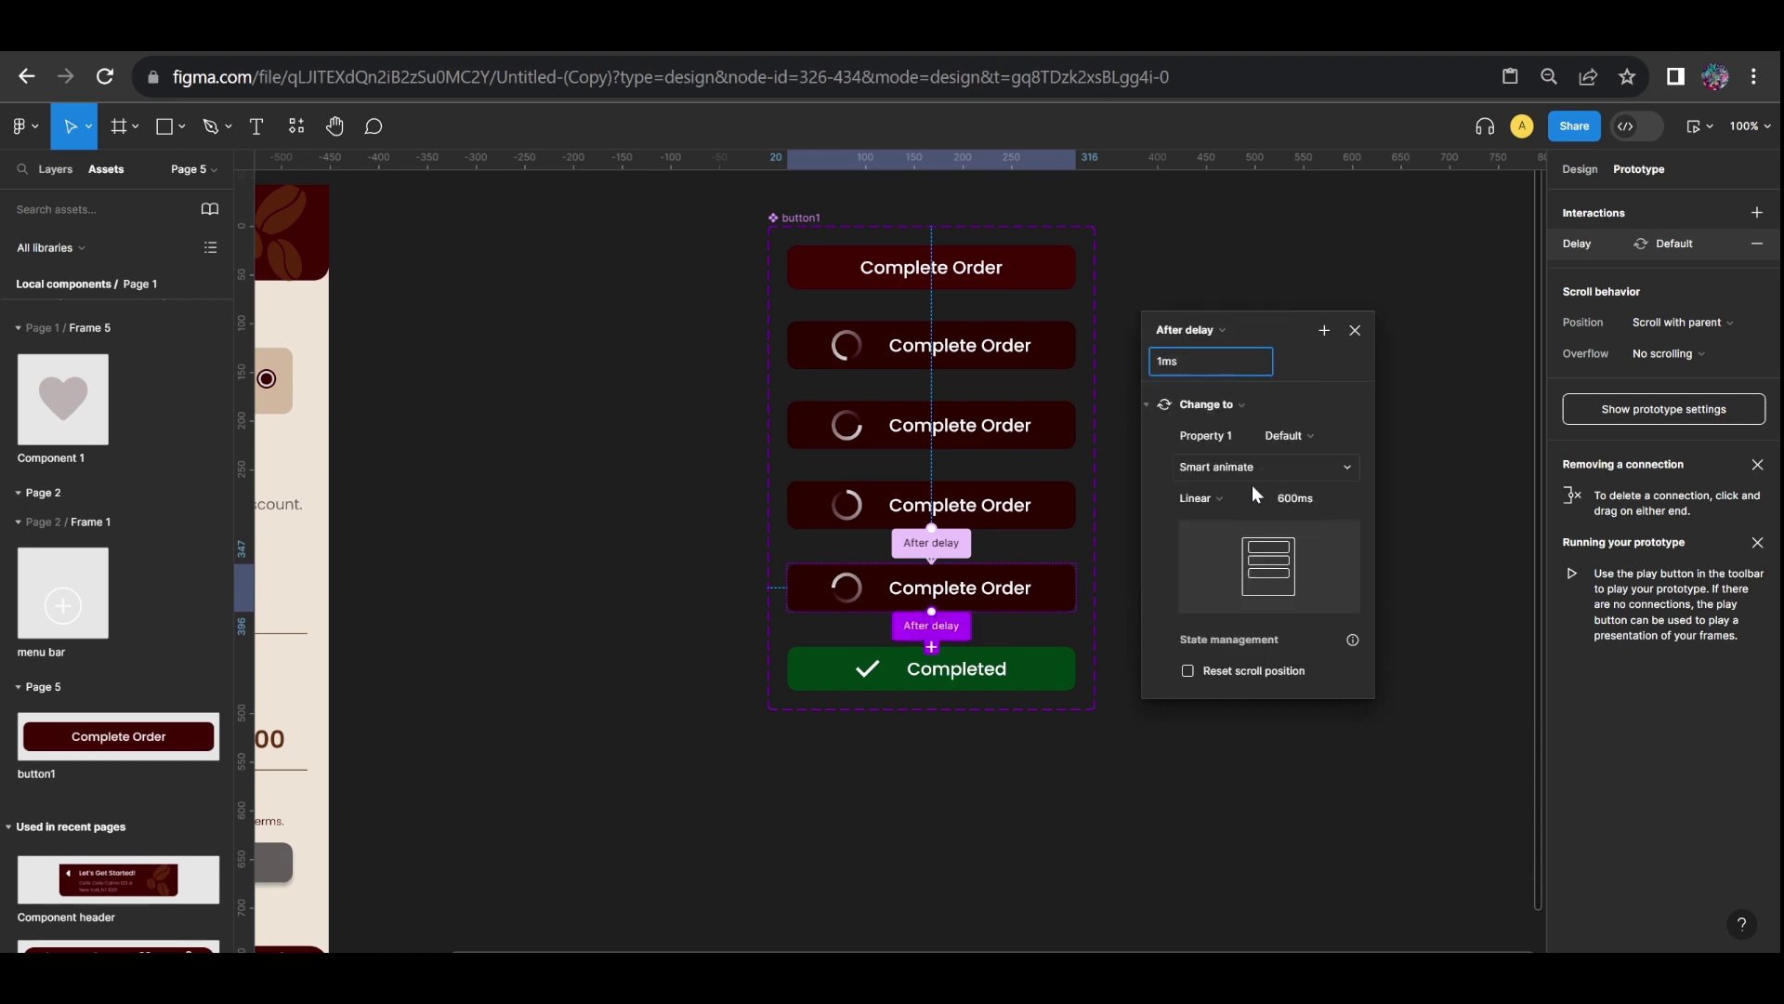
{"action": "left_click", "coordinate": [1292, 774]}
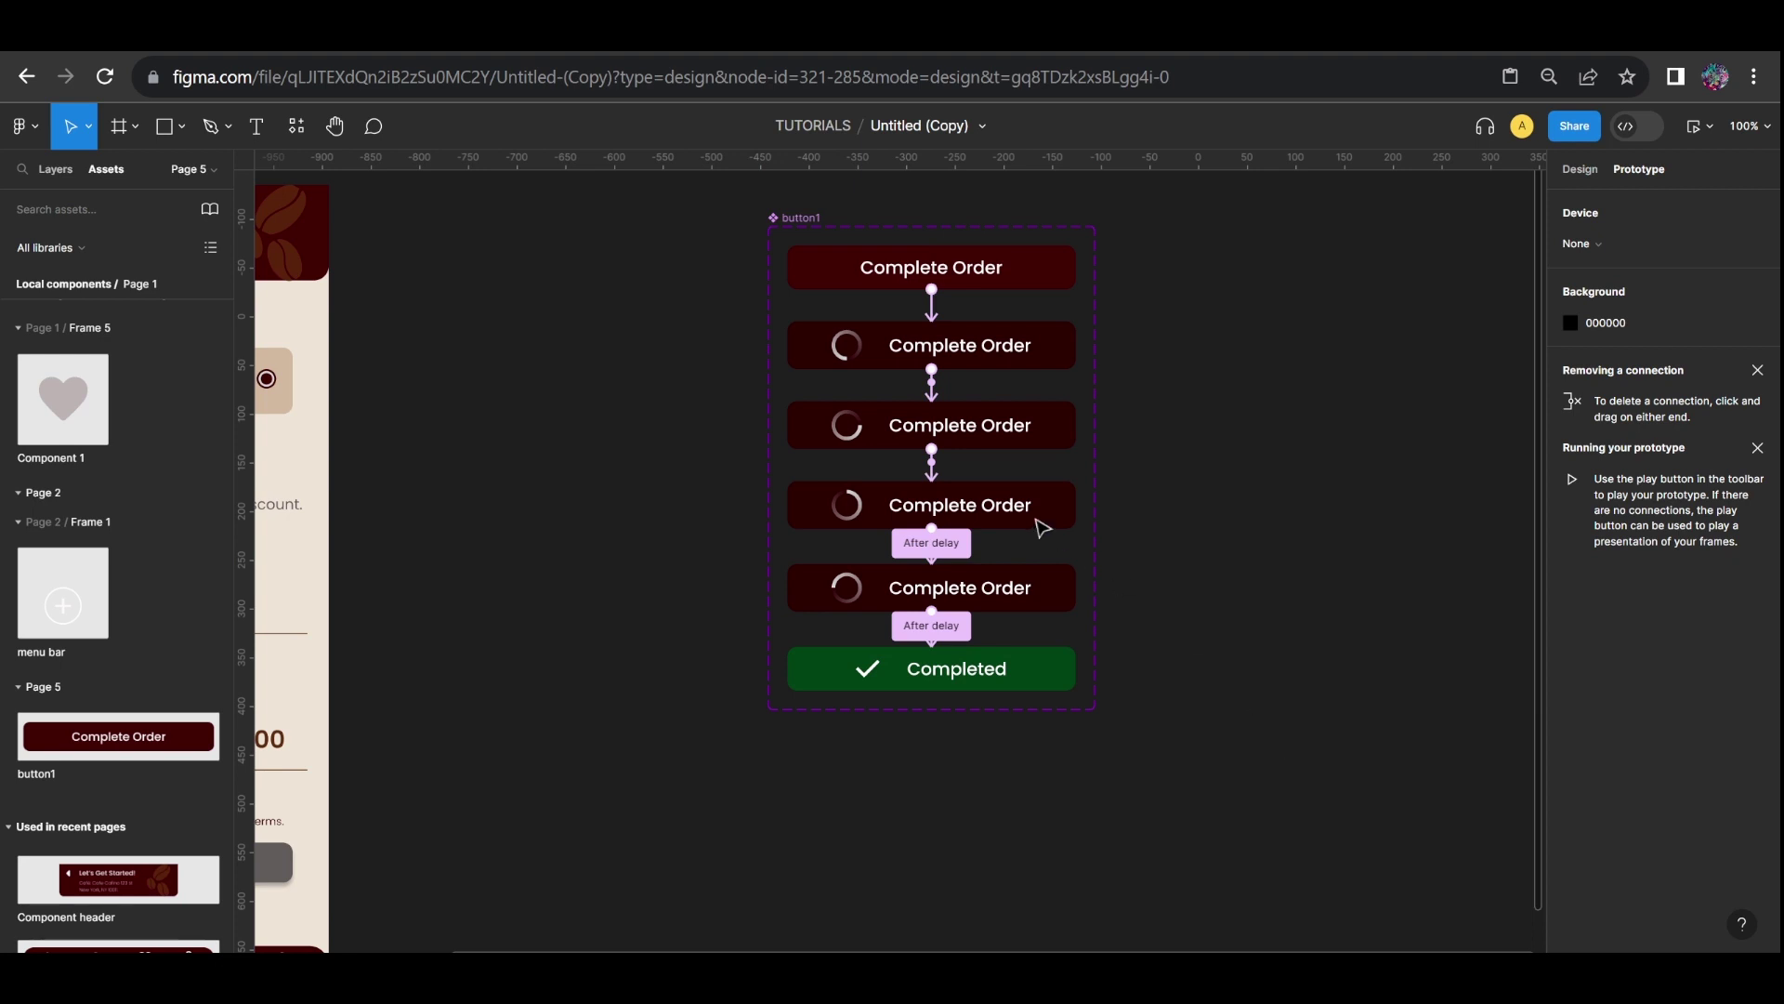
Review the third-to-fourth and second-to-third connection settings
{"action": "left_click", "coordinate": [941, 469]}
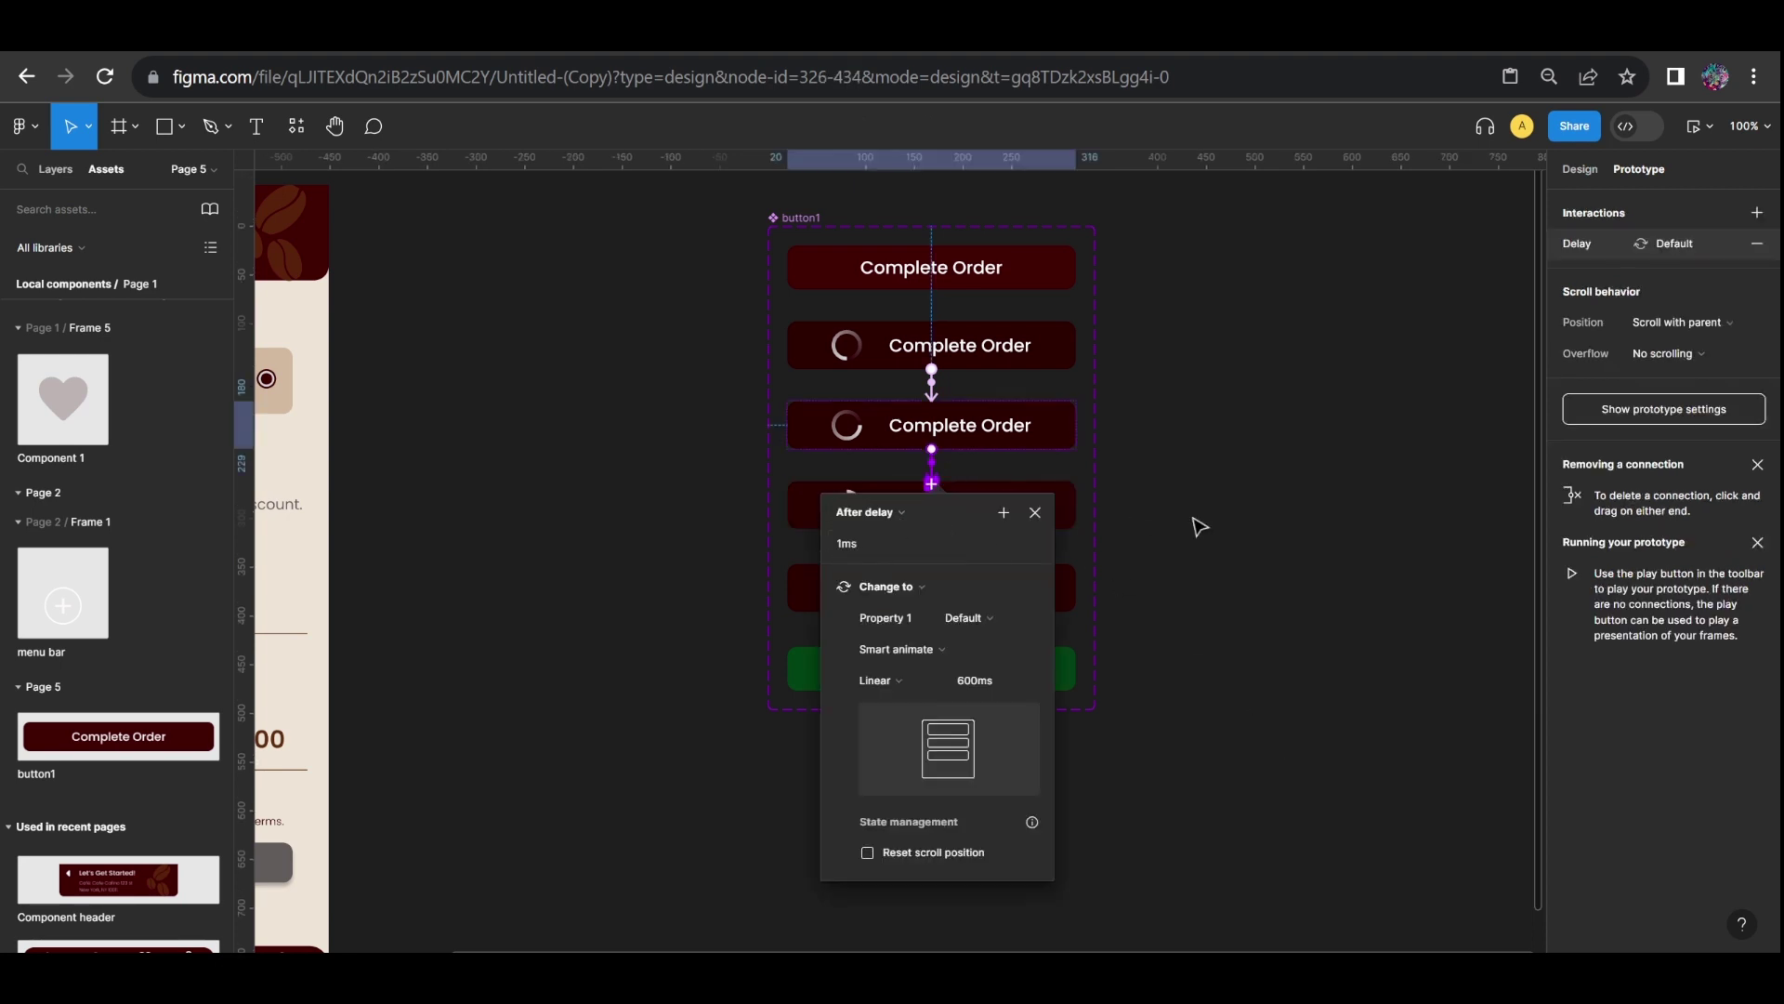
{"action": "left_click", "coordinate": [1199, 527]}
{"action": "left_click", "coordinate": [931, 384]}
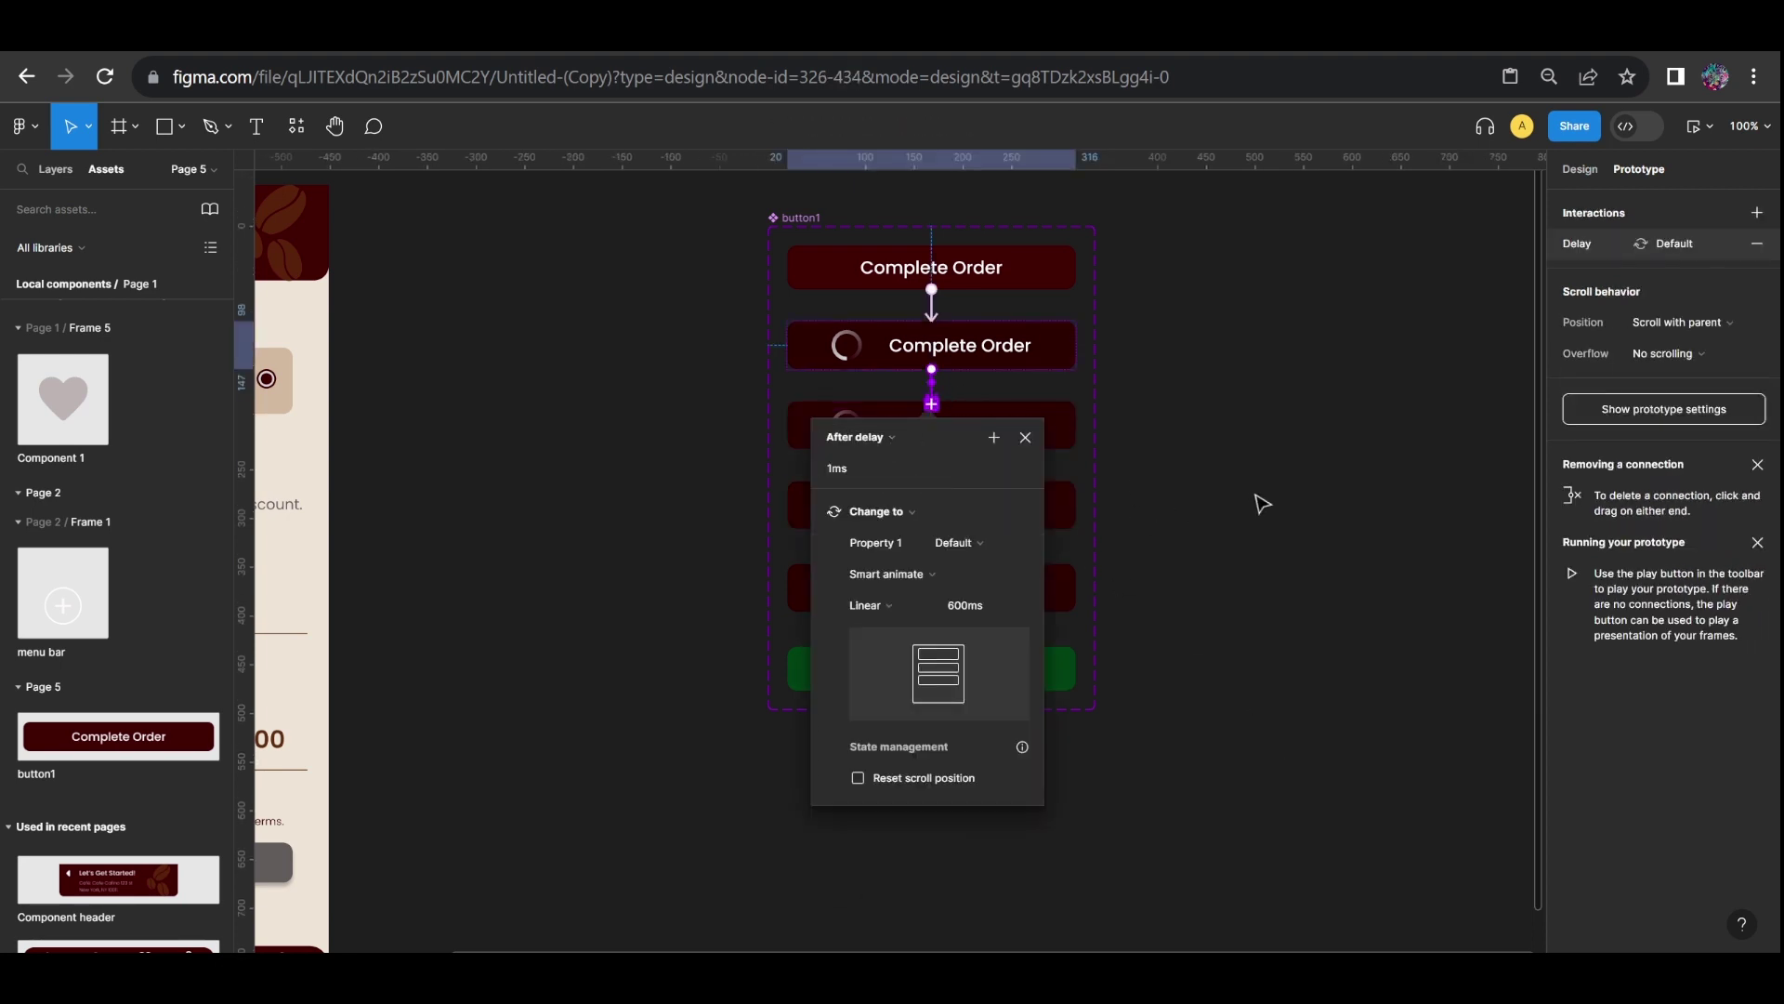
{"action": "left_click", "coordinate": [1262, 504]}
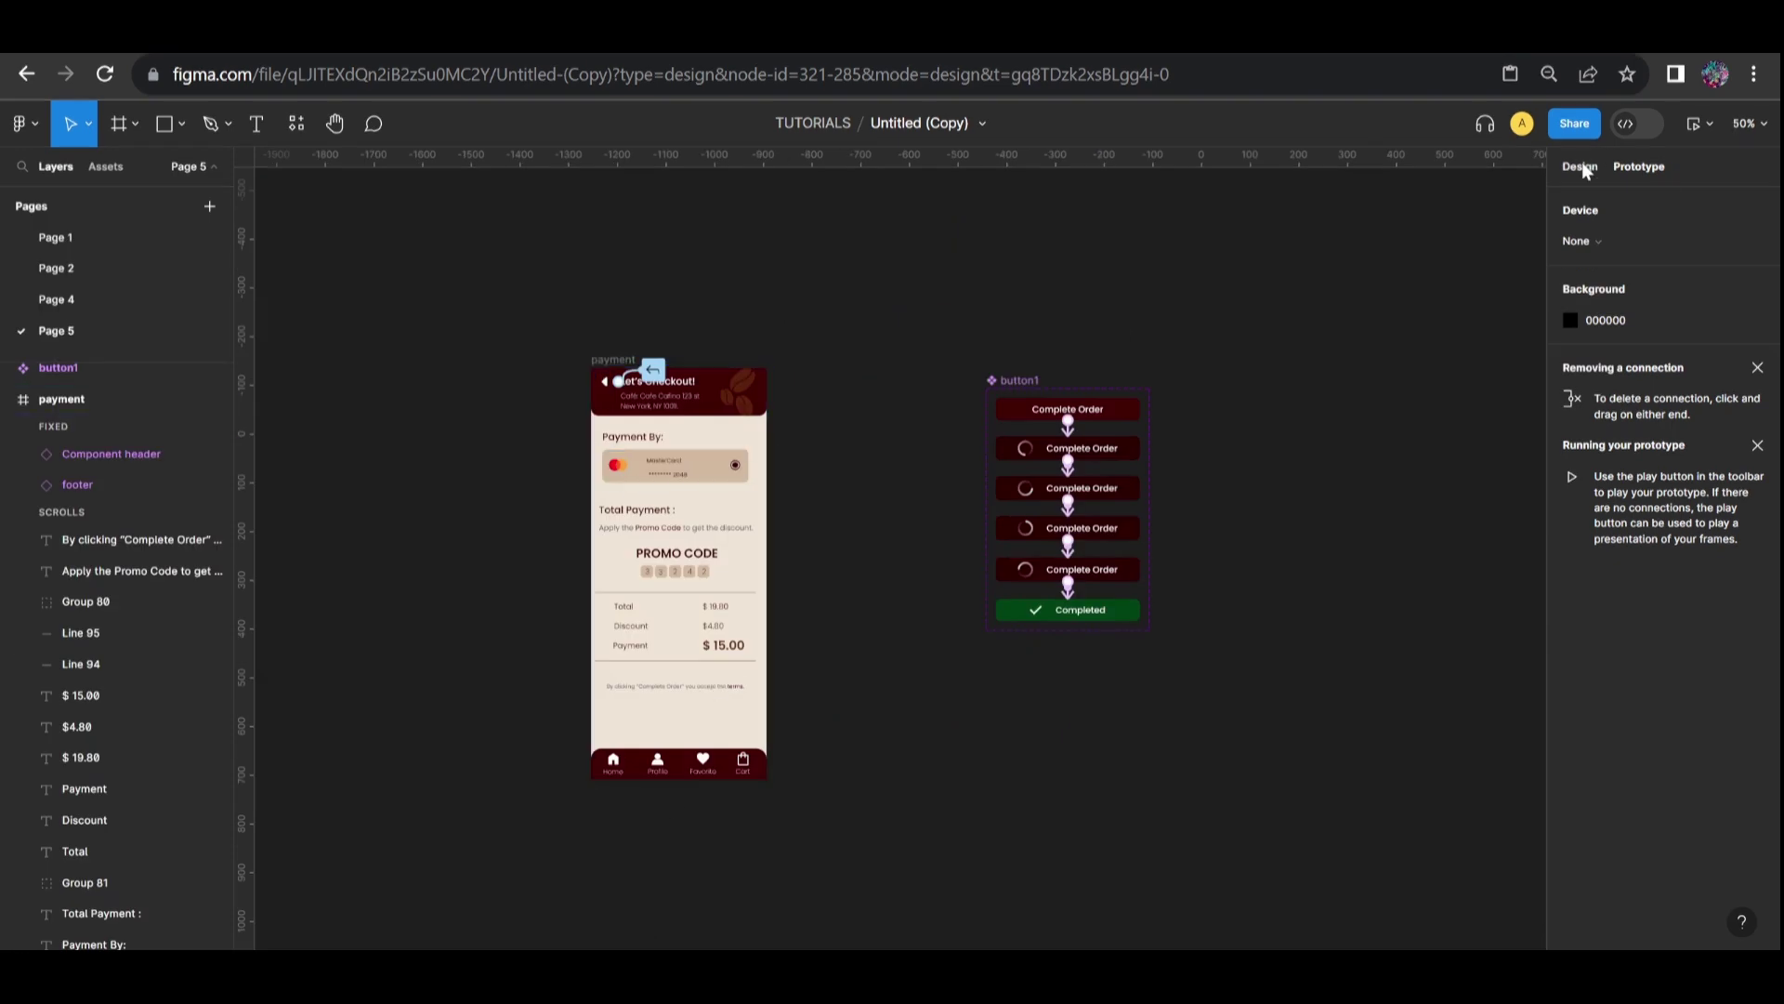
Place a button1 instance from Assets in the payment screen above its footer
{"action": "left_click", "coordinate": [1584, 167]}
{"action": "left_click", "coordinate": [106, 166]}
{"action": "left_click_drag", "start_coordinate": [108, 736], "coordinate": [680, 732]}
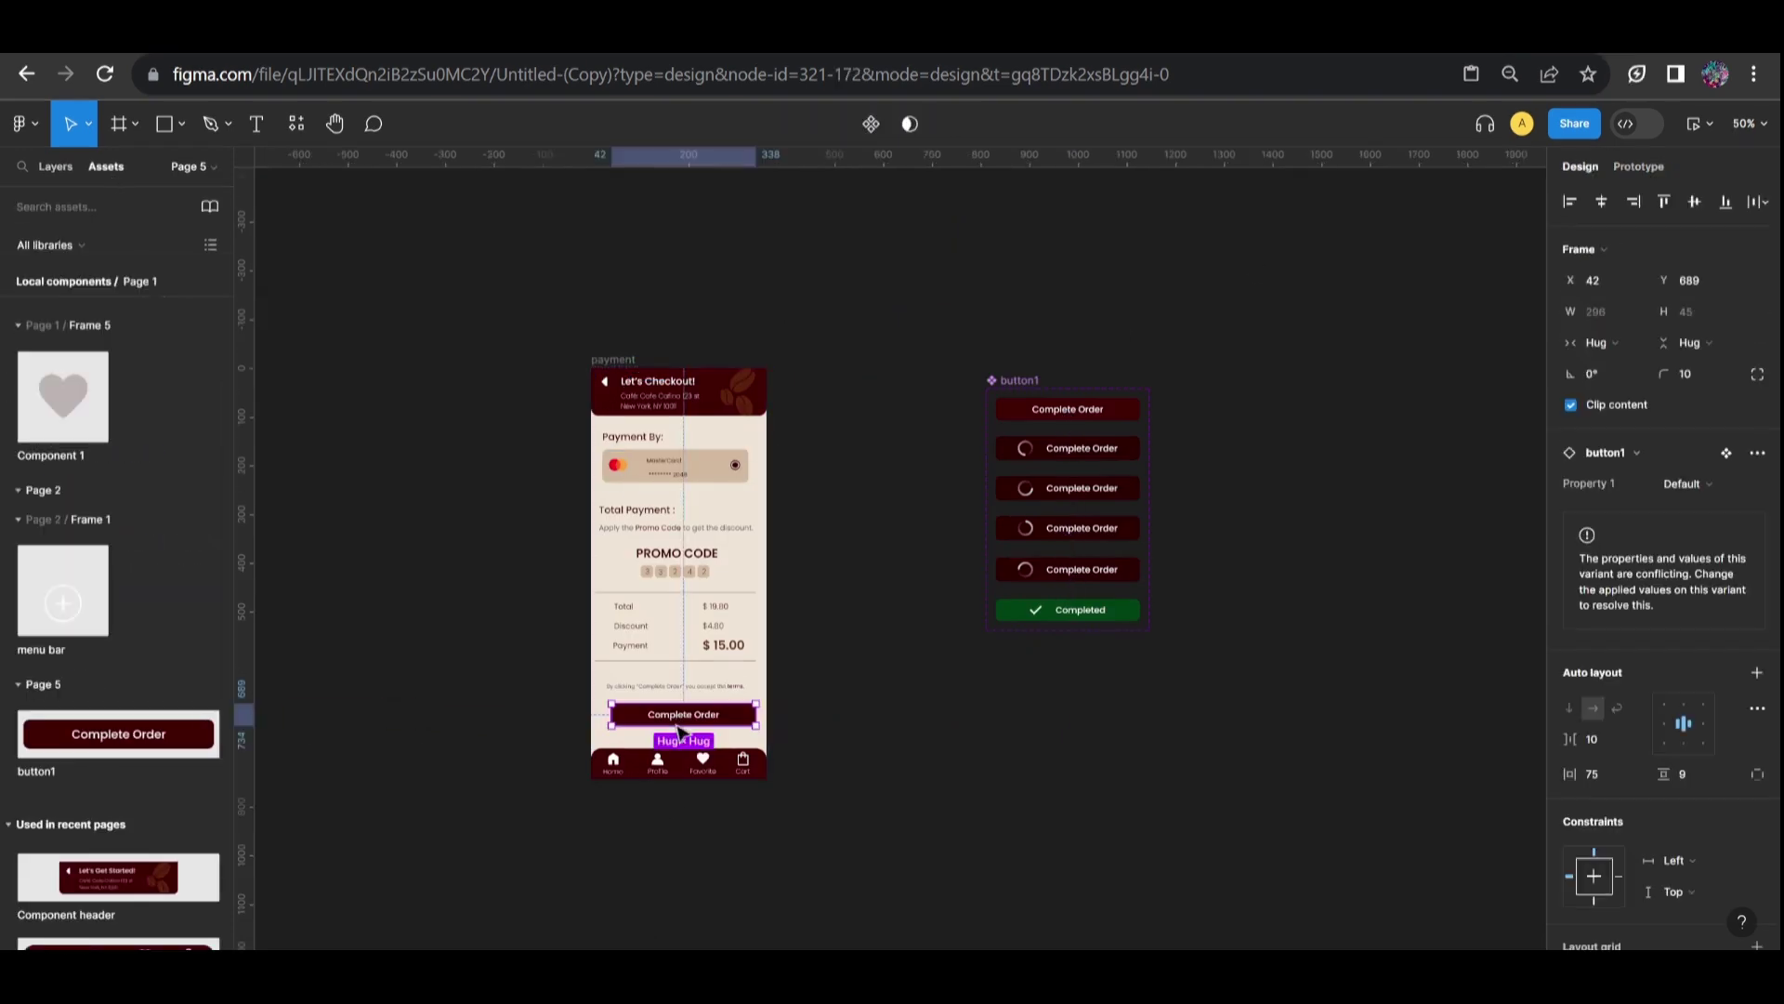
{"action": "key", "text": "ctrl+plus"}
{"action": "left_click_drag", "start_coordinate": [496, 880], "coordinate": [481, 885]}
{"action": "left_click", "coordinate": [478, 933]}
{"action": "scroll", "coordinate": [478, 934], "scroll_direction": "down", "scroll_amount": 3}
{"action": "left_click_drag", "start_coordinate": [560, 641], "coordinate": [561, 637]}
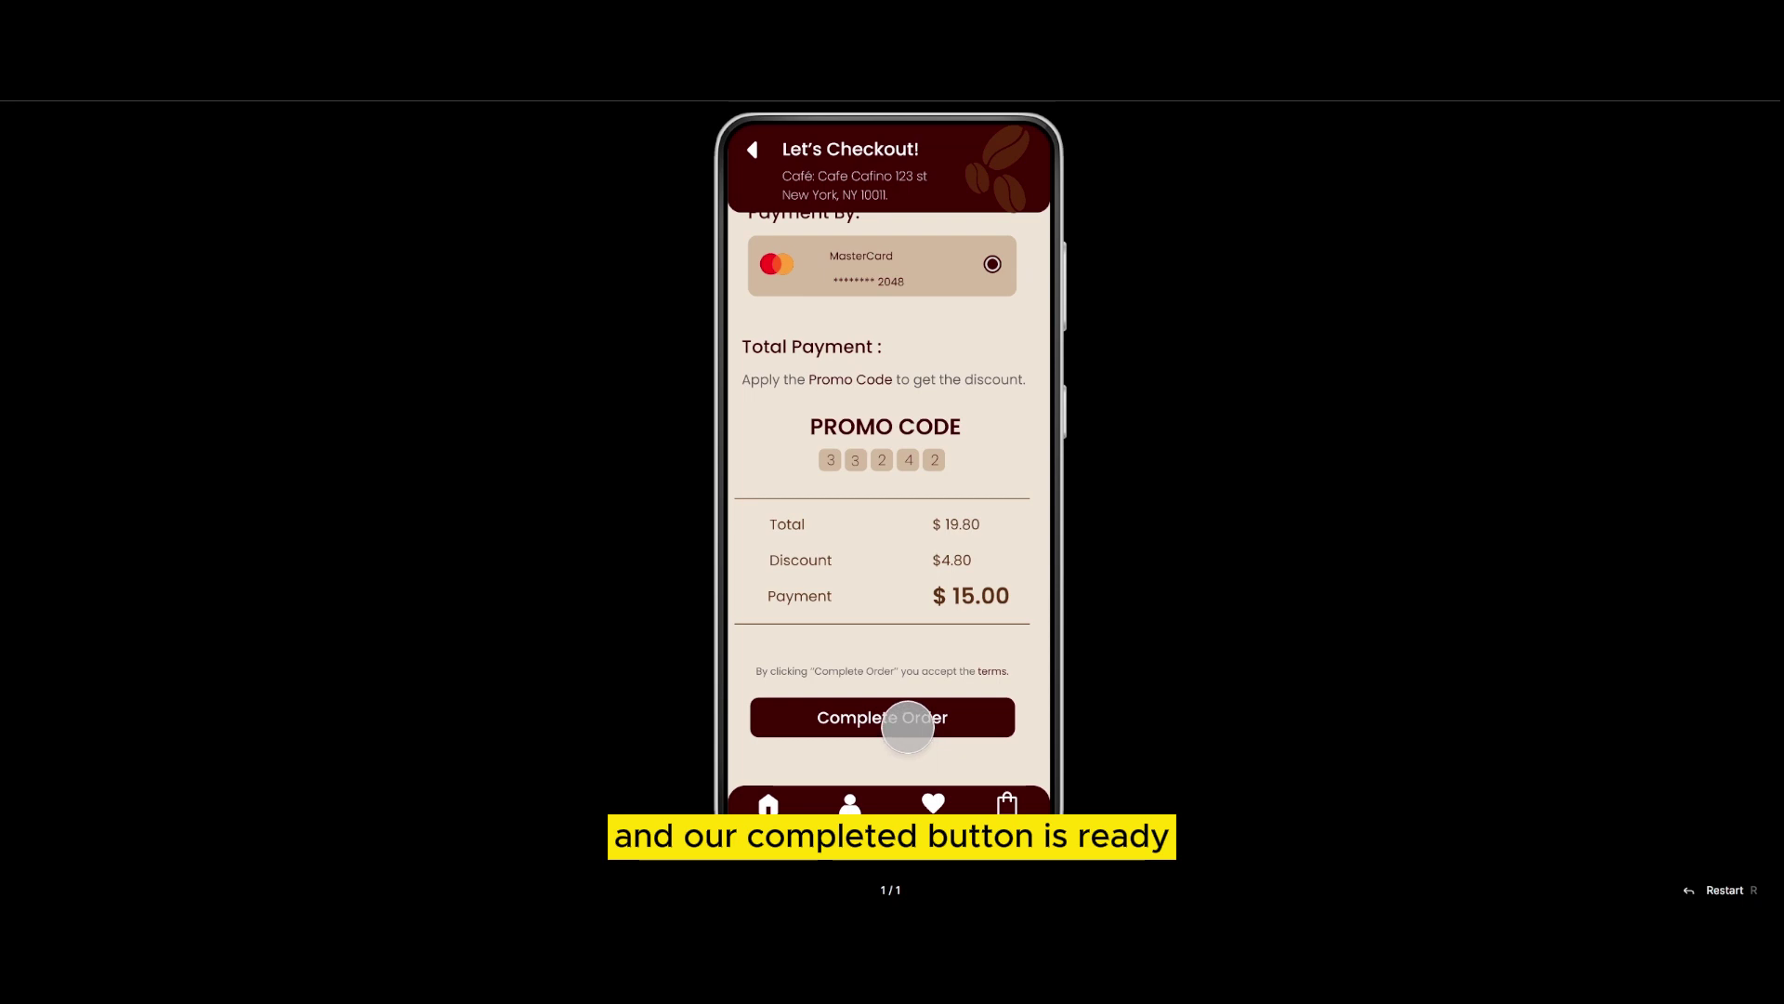
Press Complete Order in the preview to play the spinner animation
{"action": "left_click", "coordinate": [978, 725]}
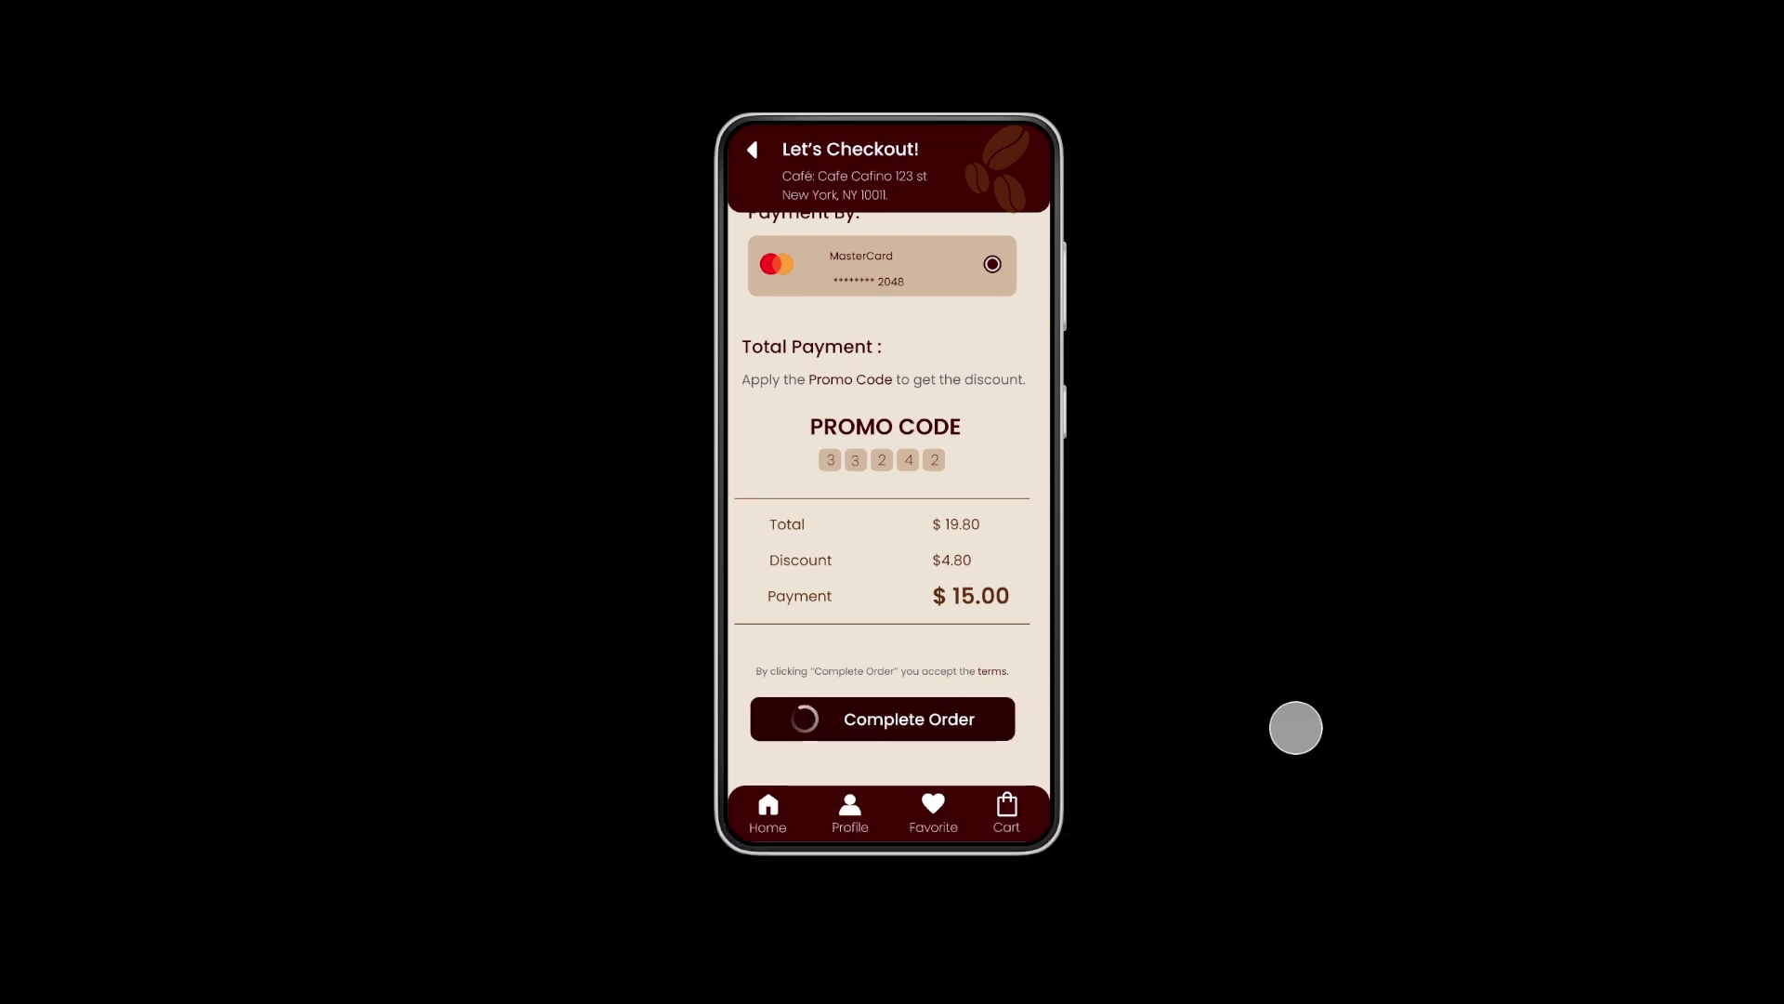